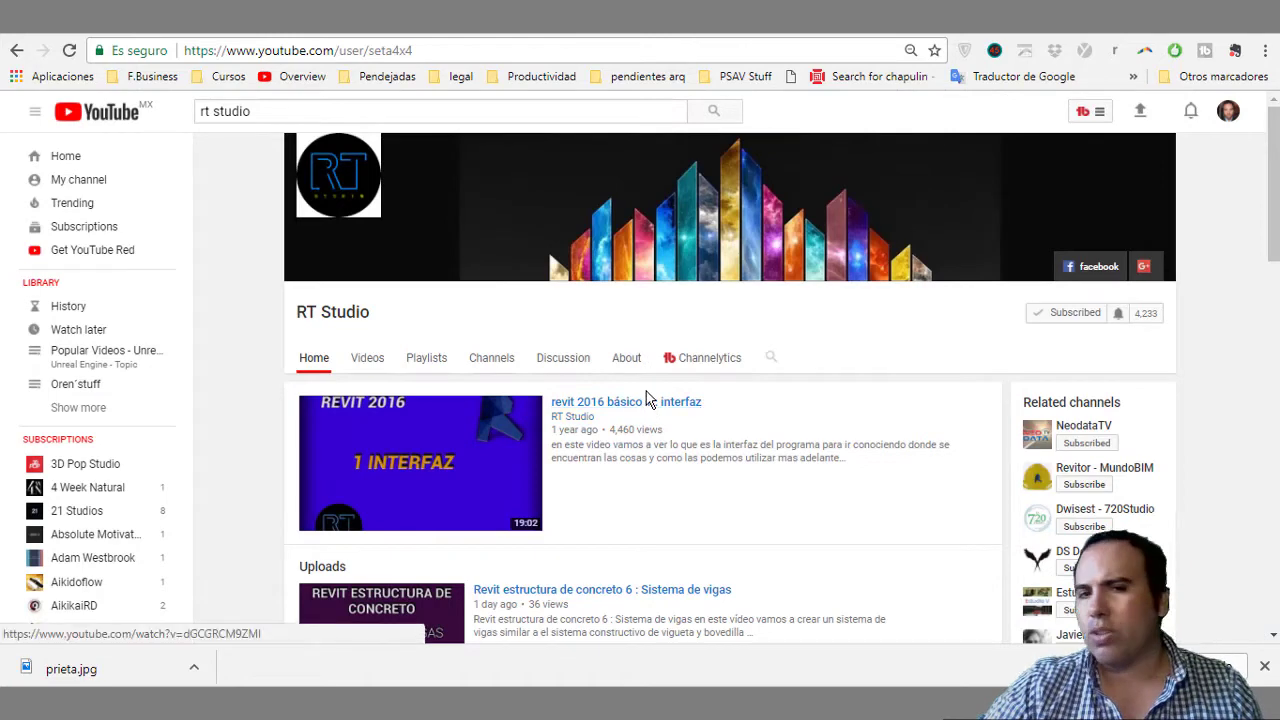
- Look over the RT Studio channel's home page and open its list of playlists
scroll(632, 393, down, 1)
scroll(632, 393, down, 2)
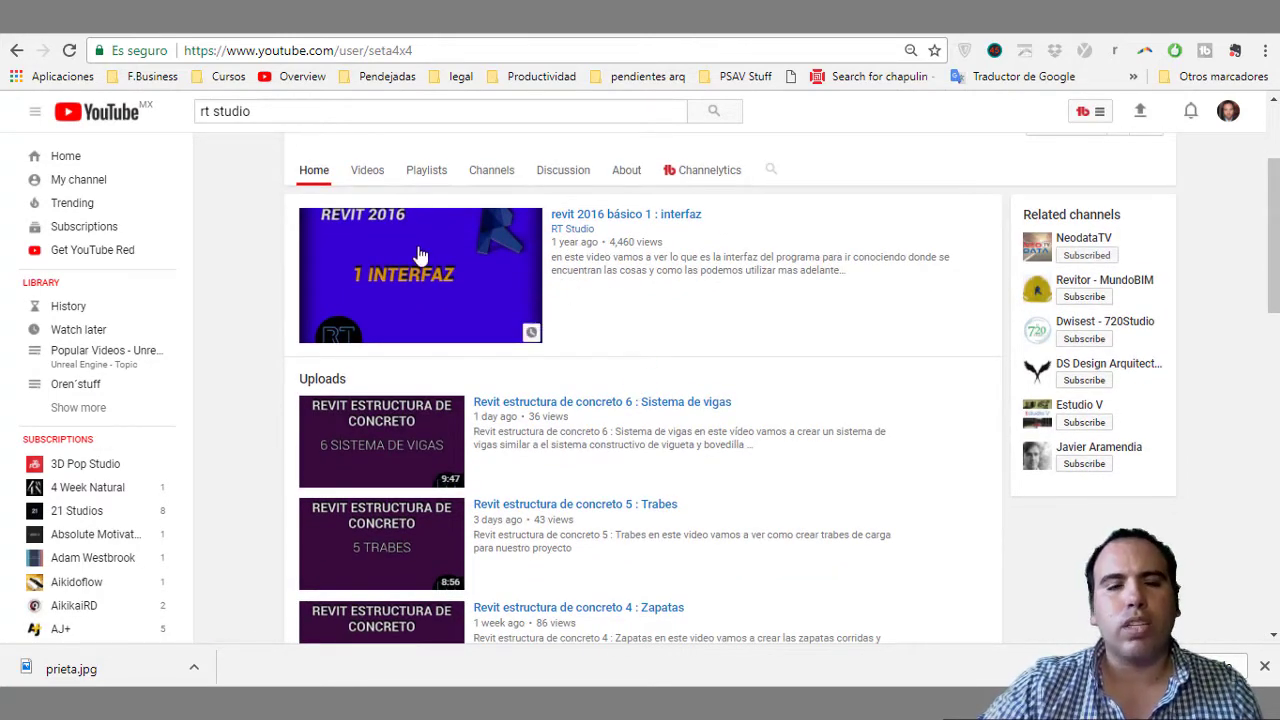
scroll(440, 255, up, 2)
scroll(471, 272, down, 3)
scroll(514, 286, up, 2)
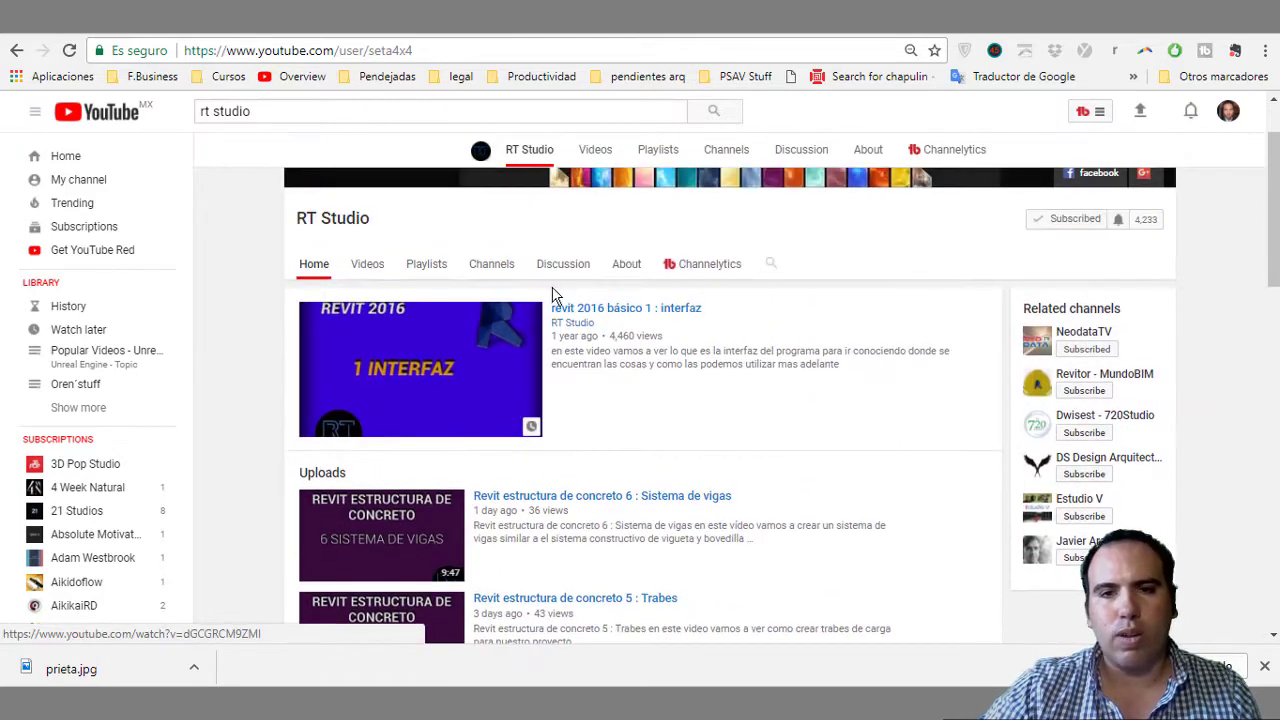
mouse_move(457, 263)
mouse_down()
mouse_move(446, 286)
mouse_move(437, 270)
mouse_up()
click(428, 268)
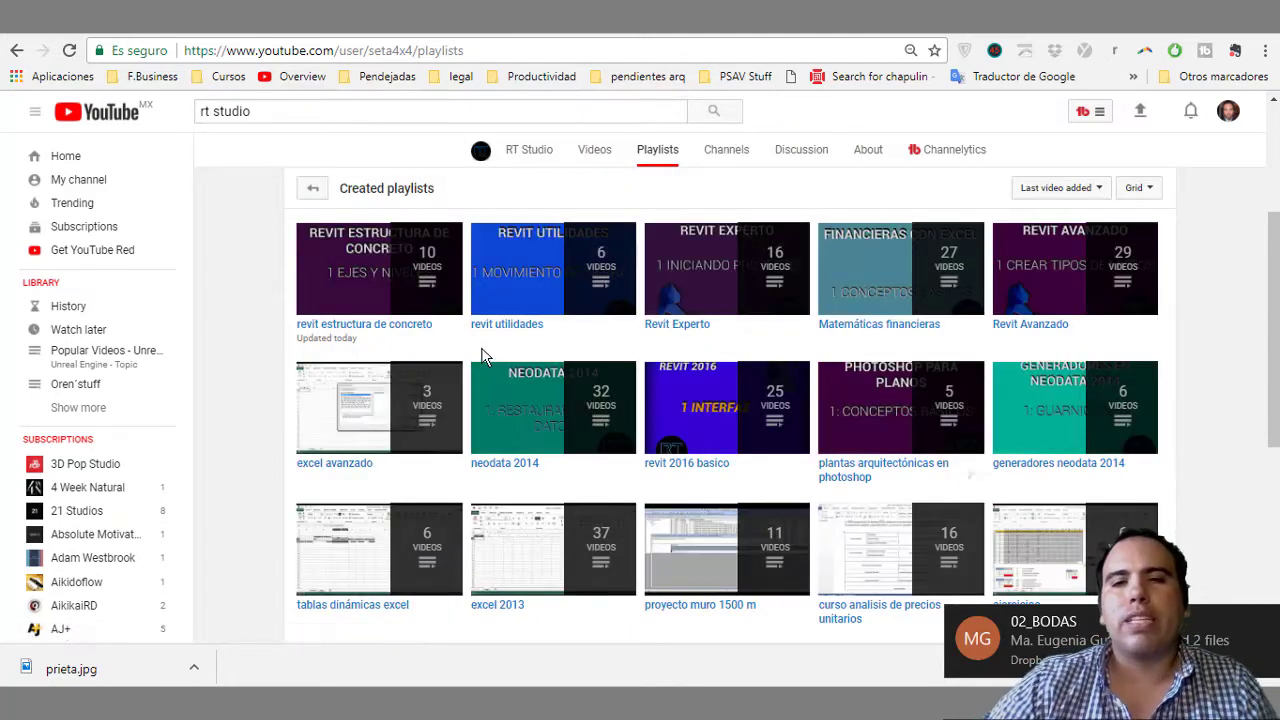
- Open the playlist "curso analisis de precios unitarios" and look through its videos
scroll(696, 443, down, 2)
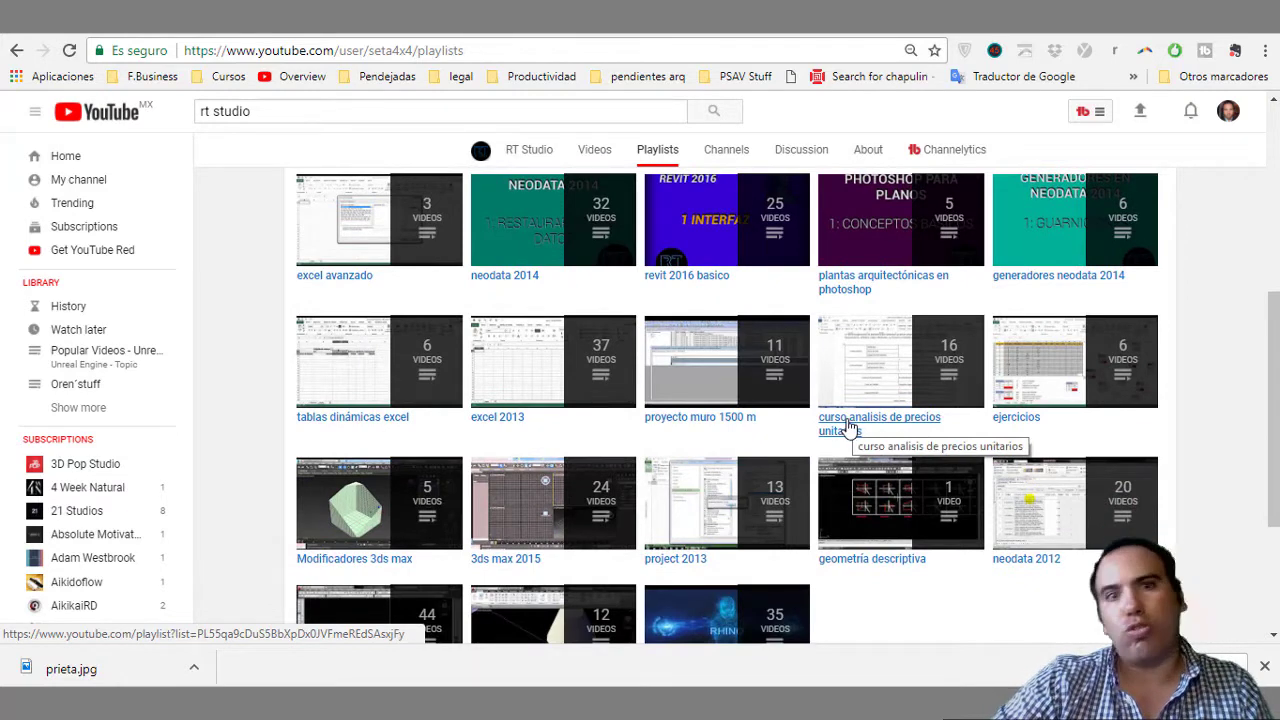
click(848, 428)
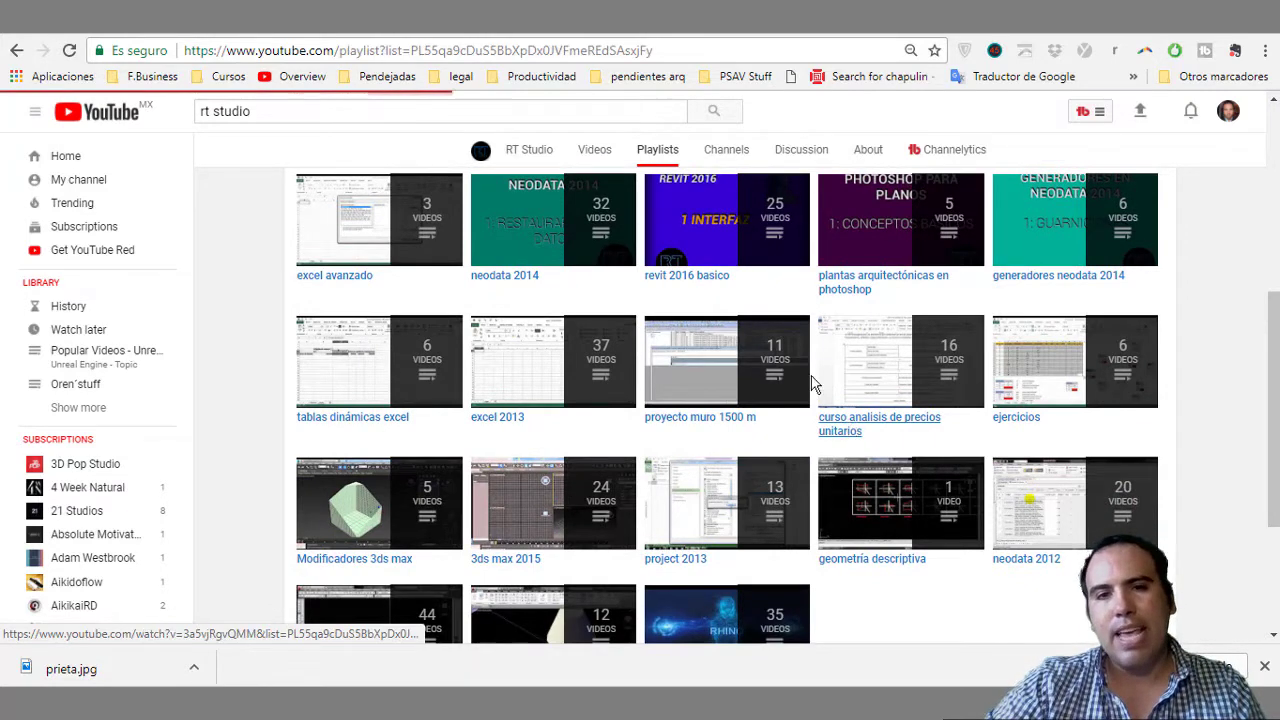
scroll(609, 360, down, 2)
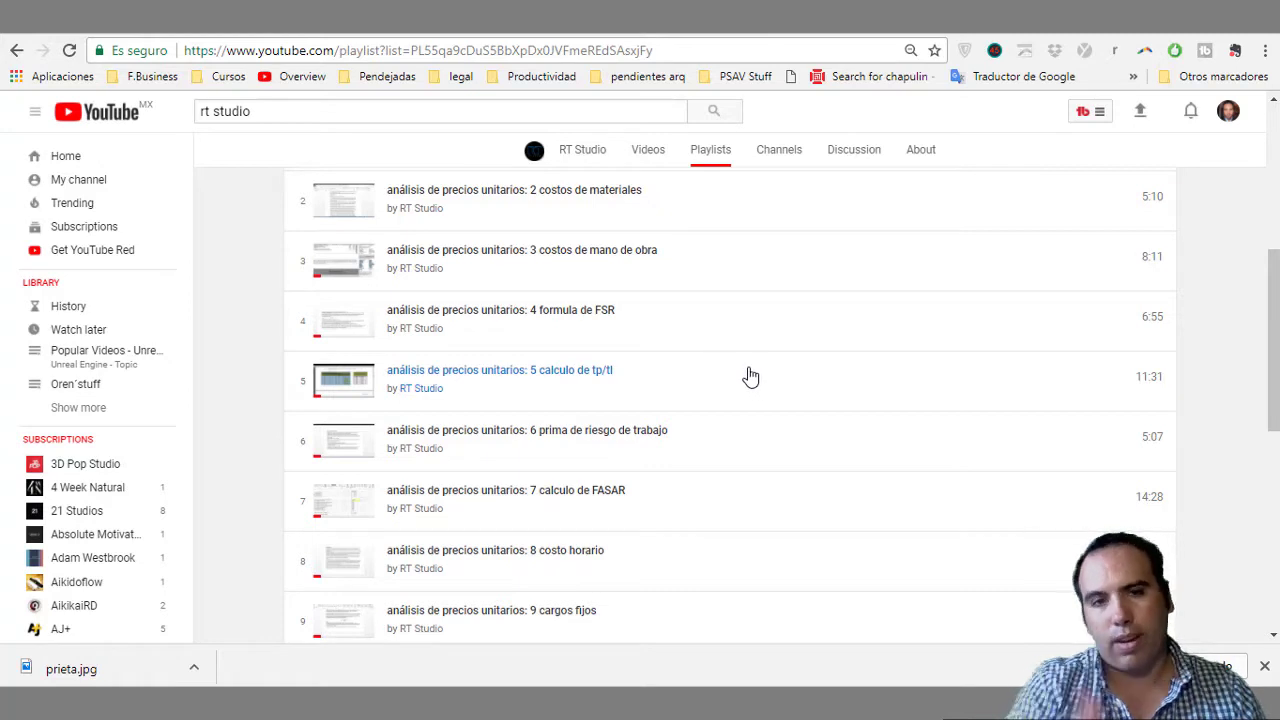
scroll(720, 350, up, 5)
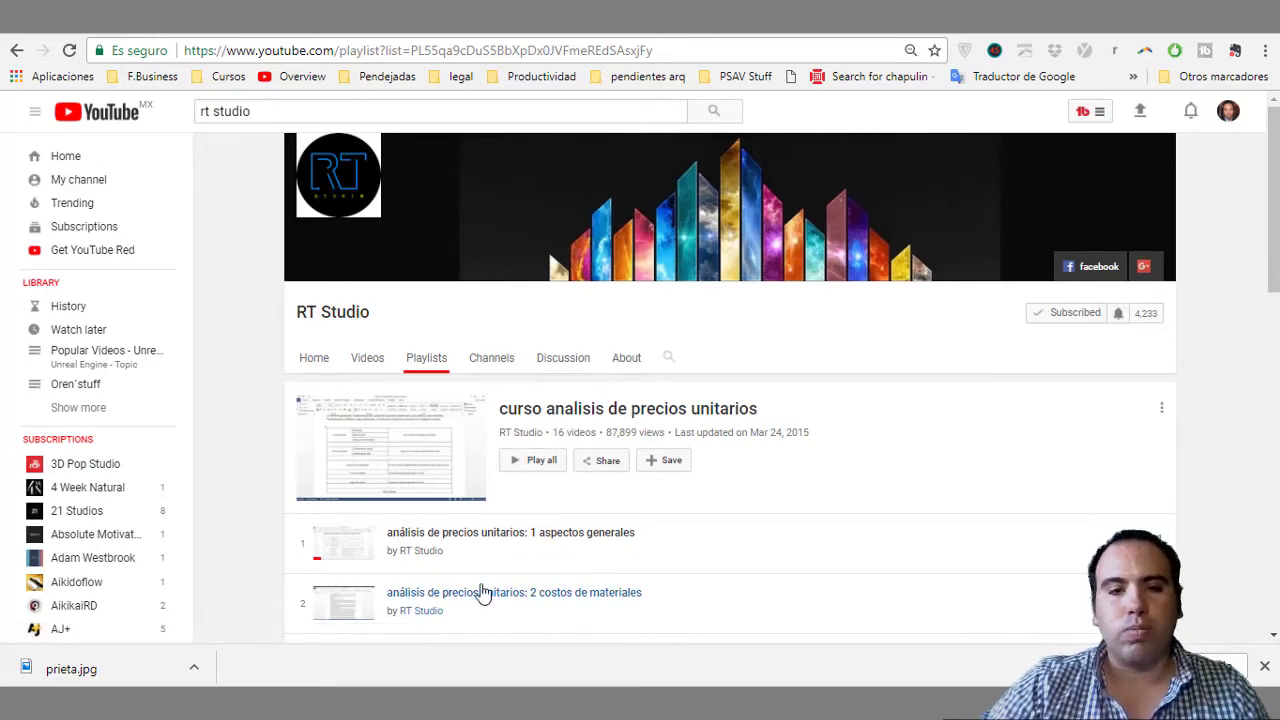
- Switch to the Neodata budget and open the Fasar window for the labour salary factors
key(alt+Tab)
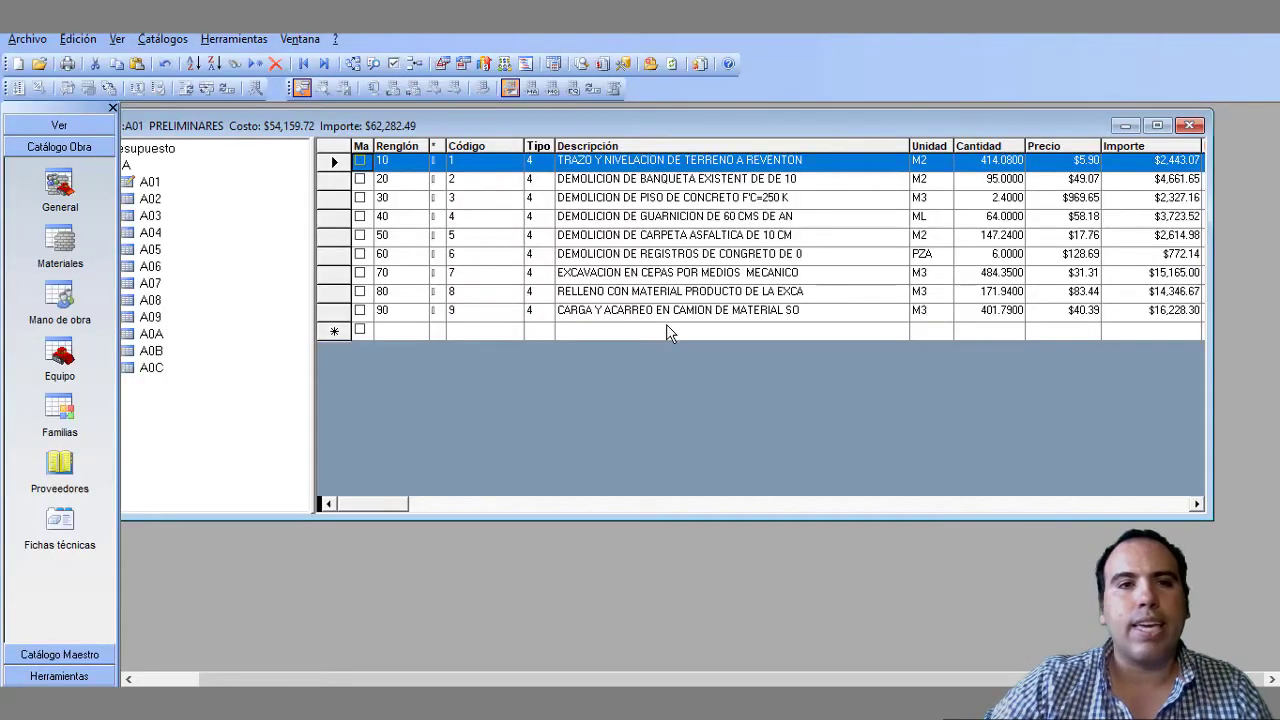
click(505, 65)
key(super)
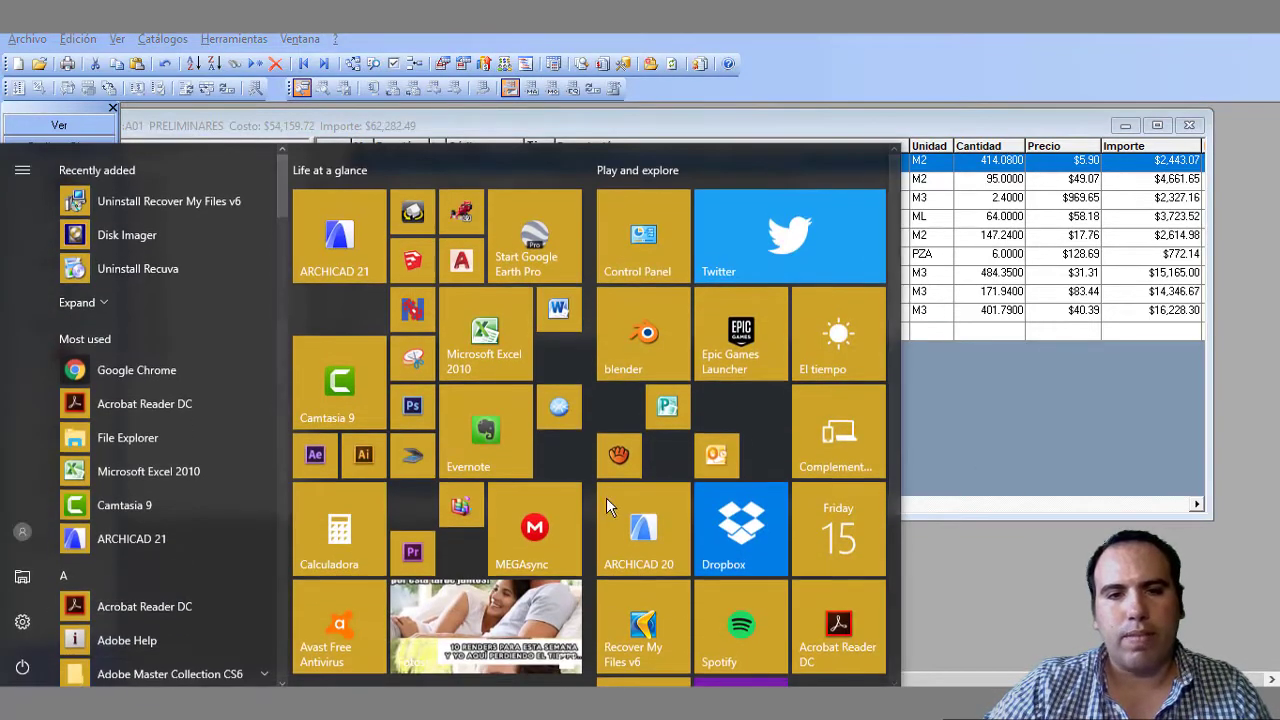
click(512, 388)
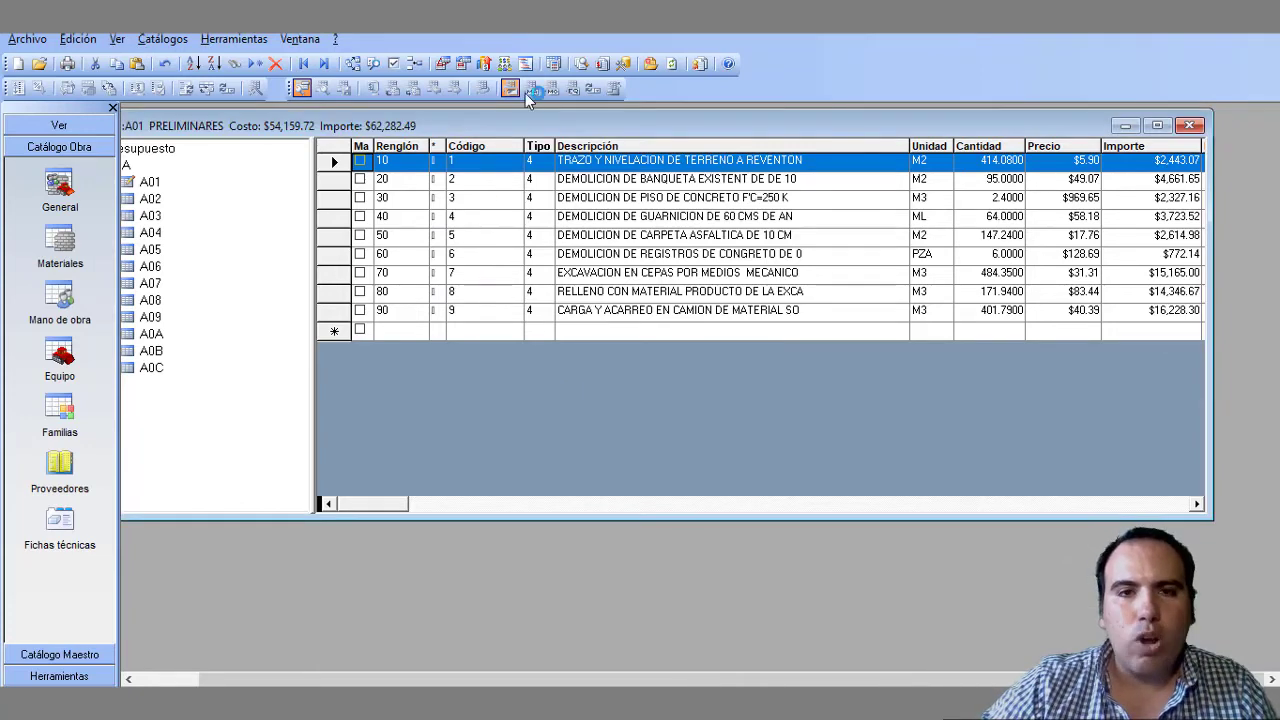
click(505, 64)
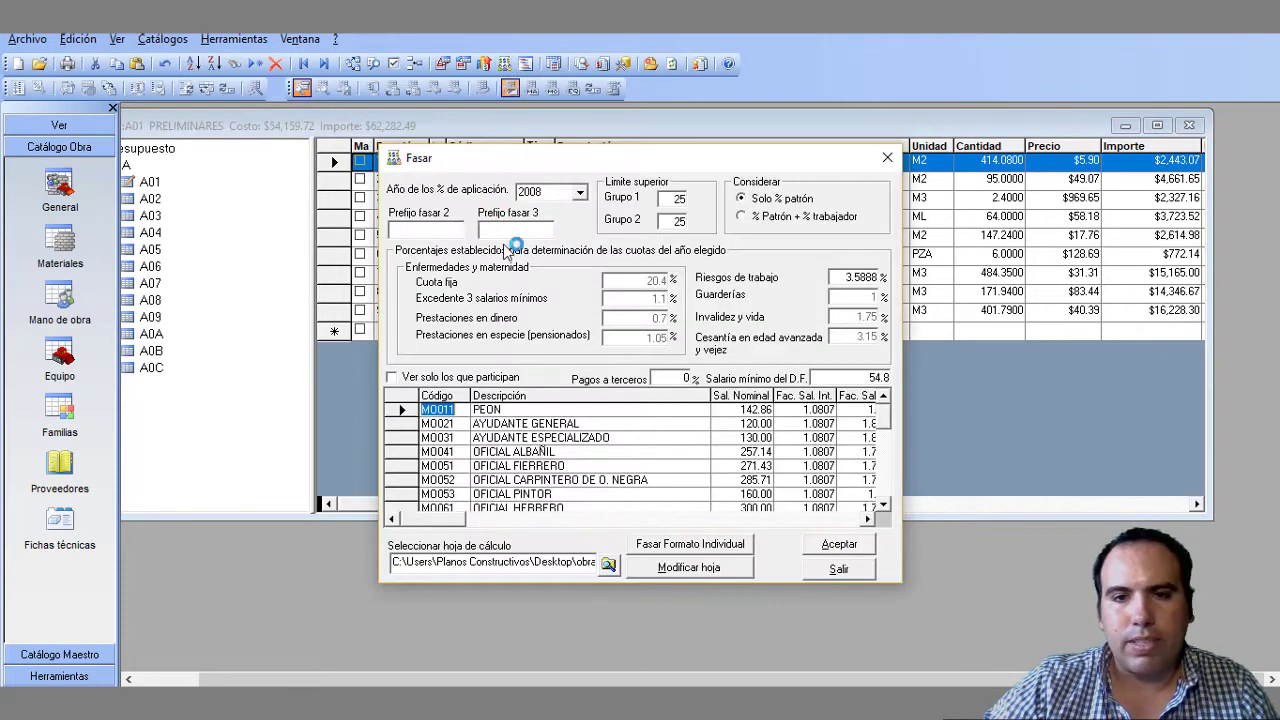
- Widen the Fasar window and set the nominal salary of PEON and AYUDANTE GENERAL to 250.00 each
click(582, 411)
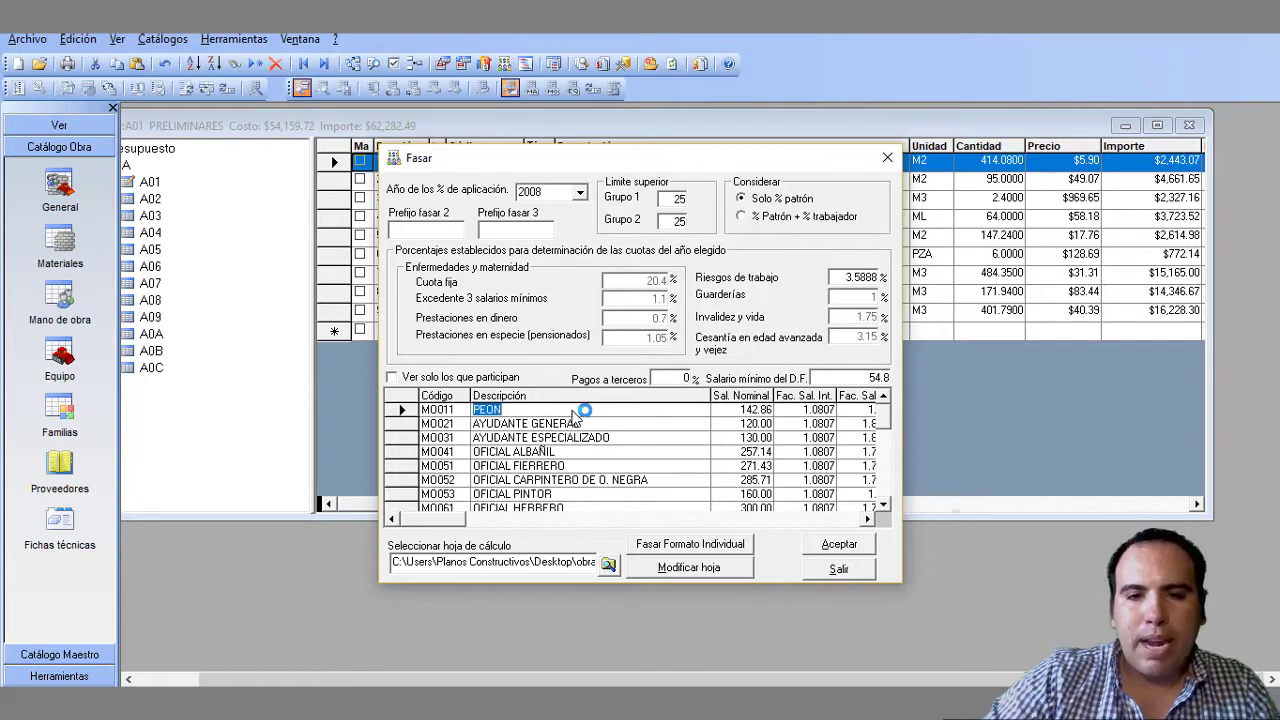
click(757, 409)
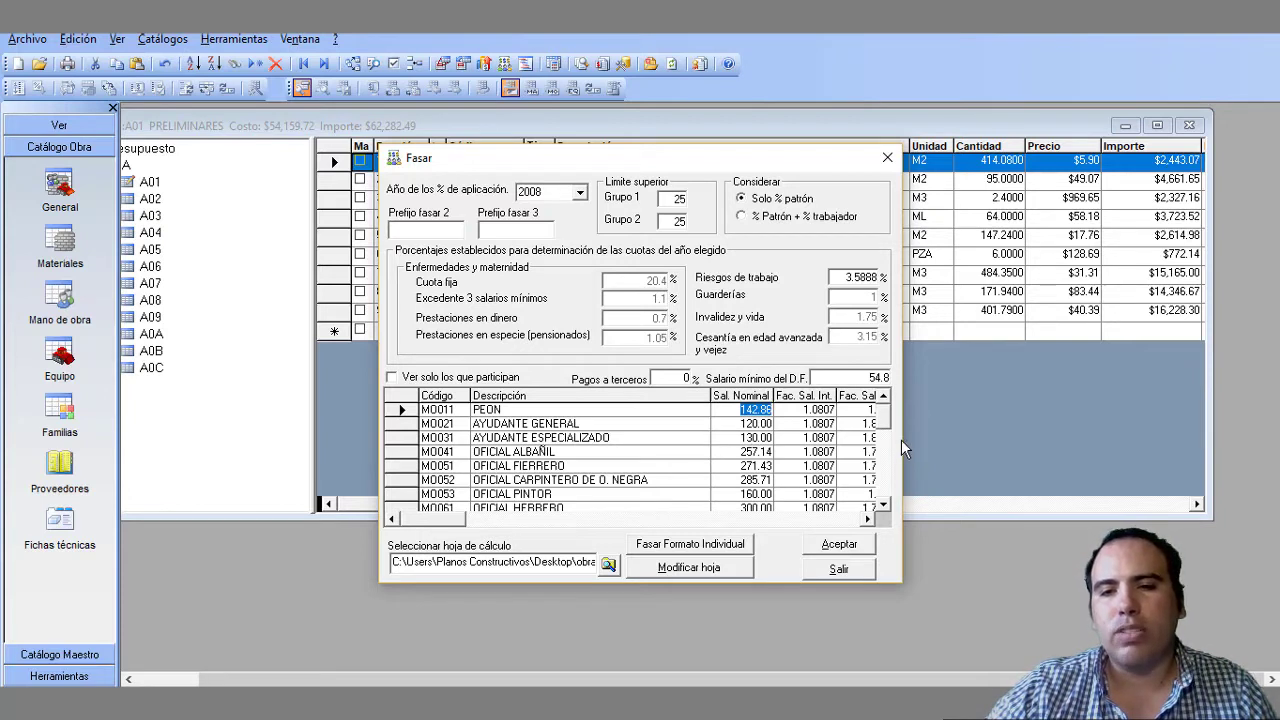
drag(901, 441, 1077, 439)
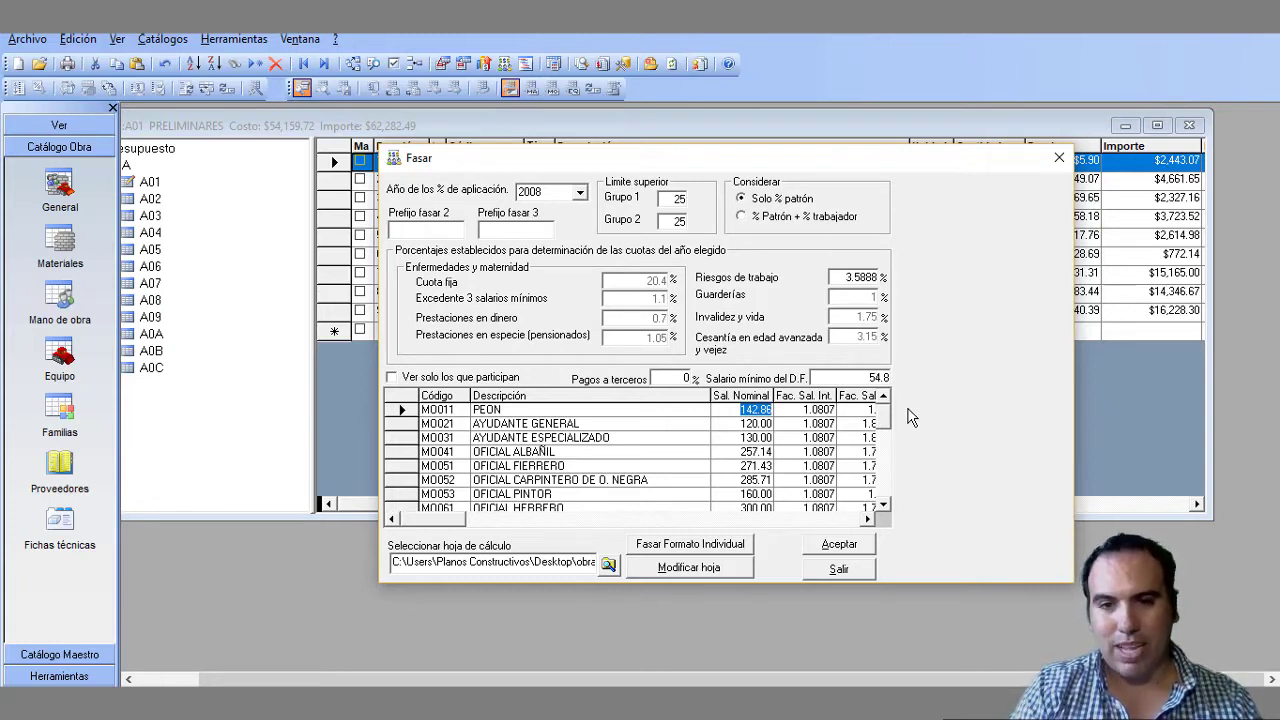
text(250.00)
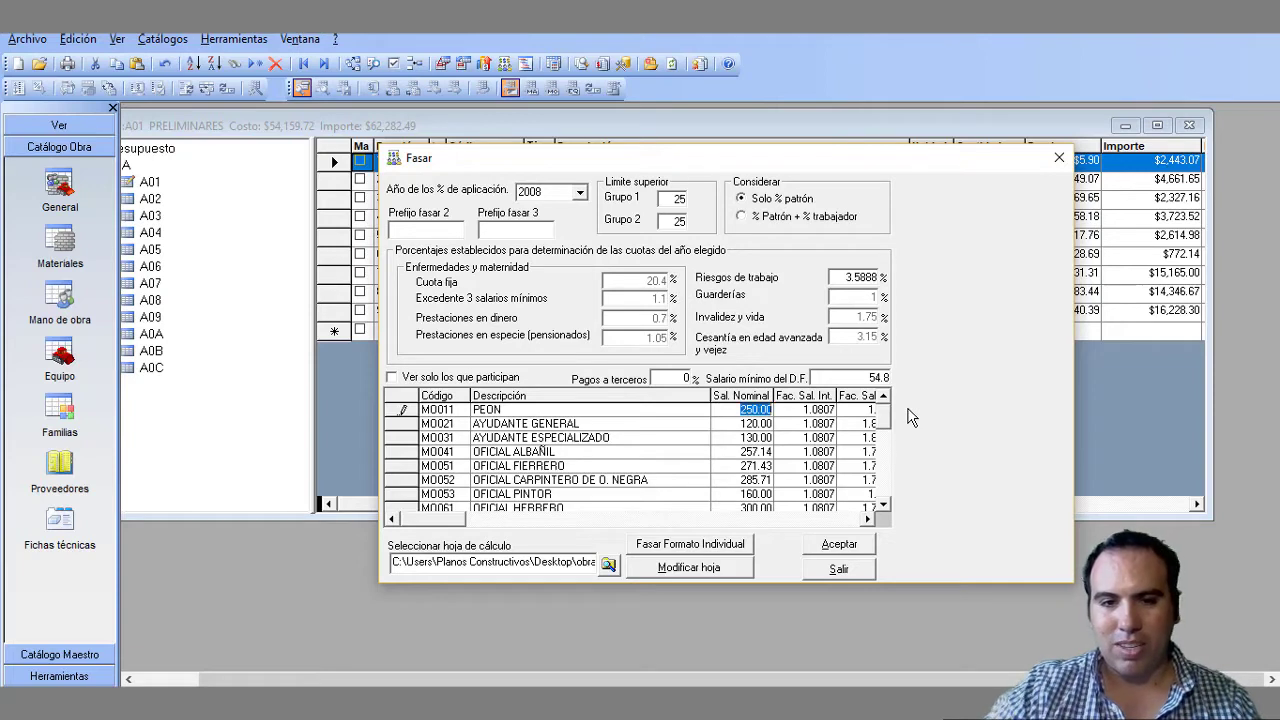
click(760, 425)
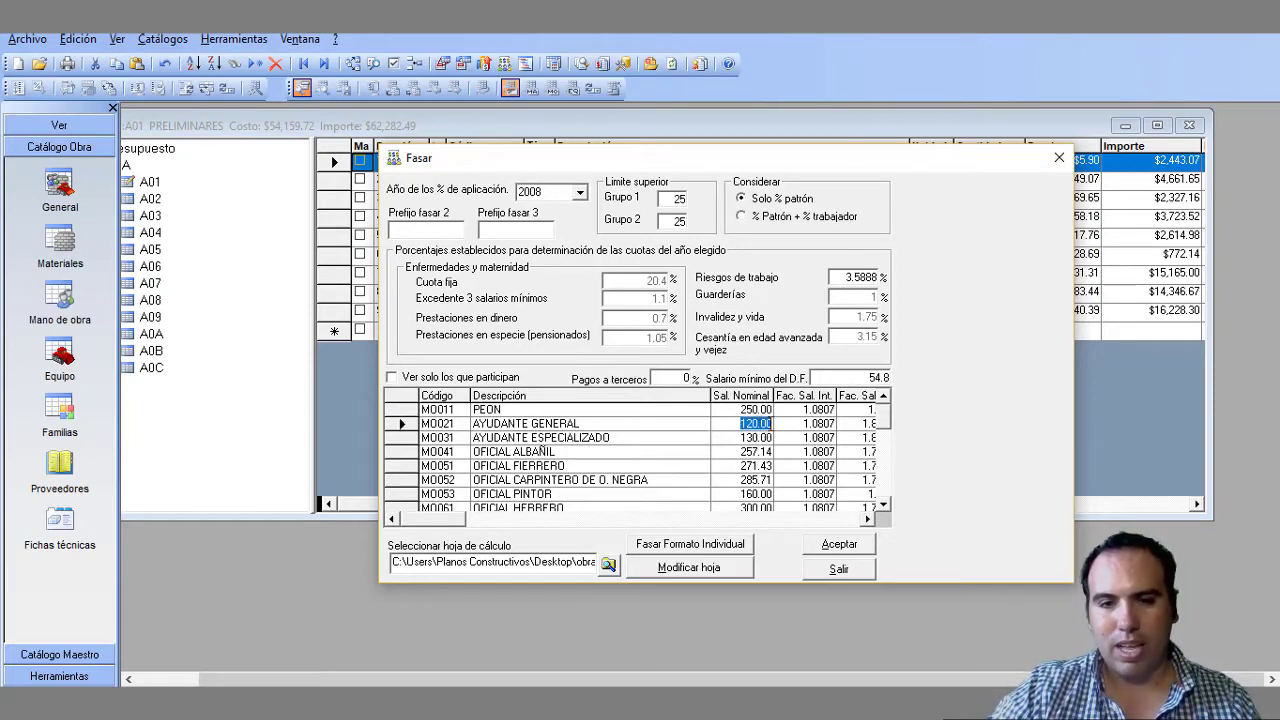
text(250.00)
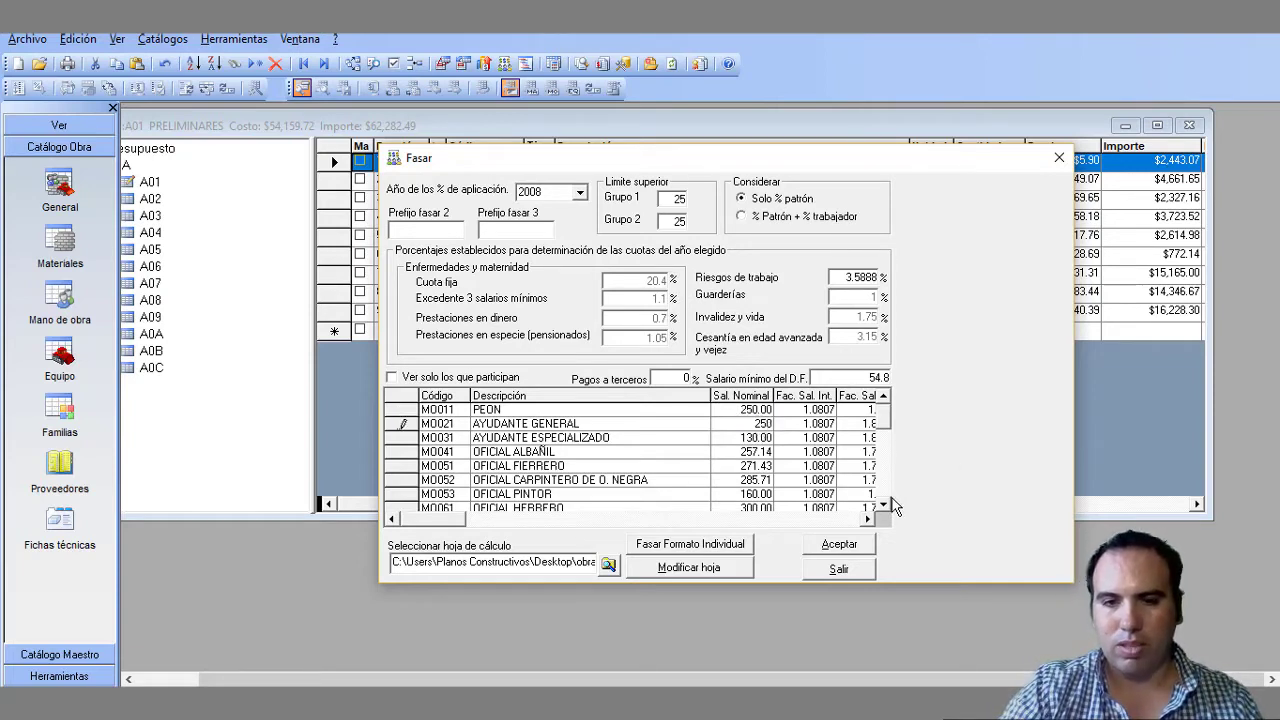
- Set the nominal salary of AYUDANTE ESPECIALIZADO to 300.00 and of OFICIAL ALBAÑIL to 450.00
click(762, 438)
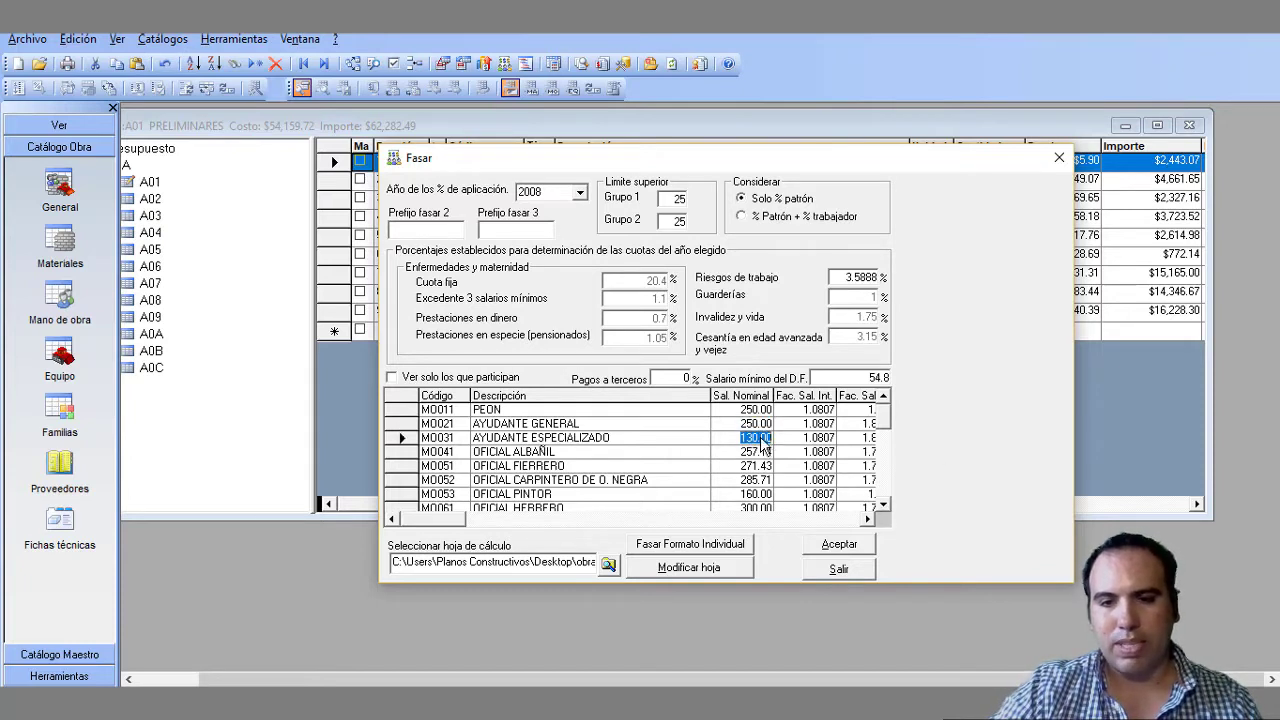
text(3)
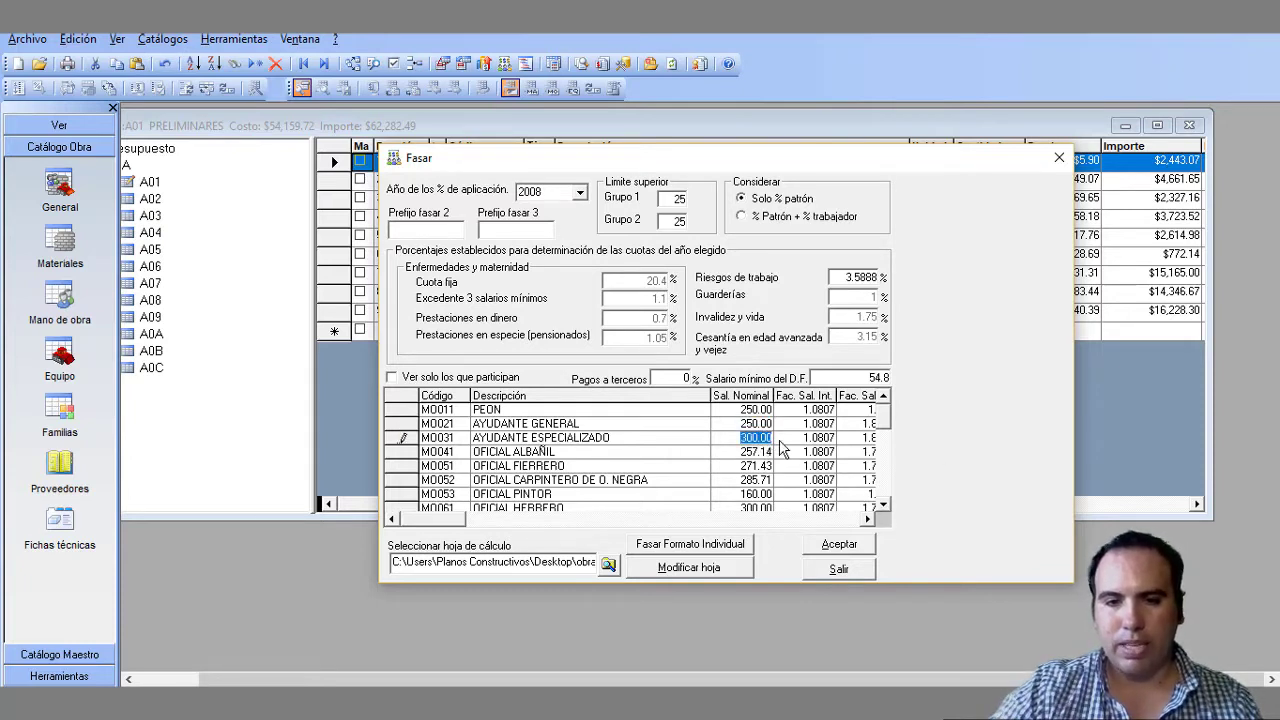
click(750, 452)
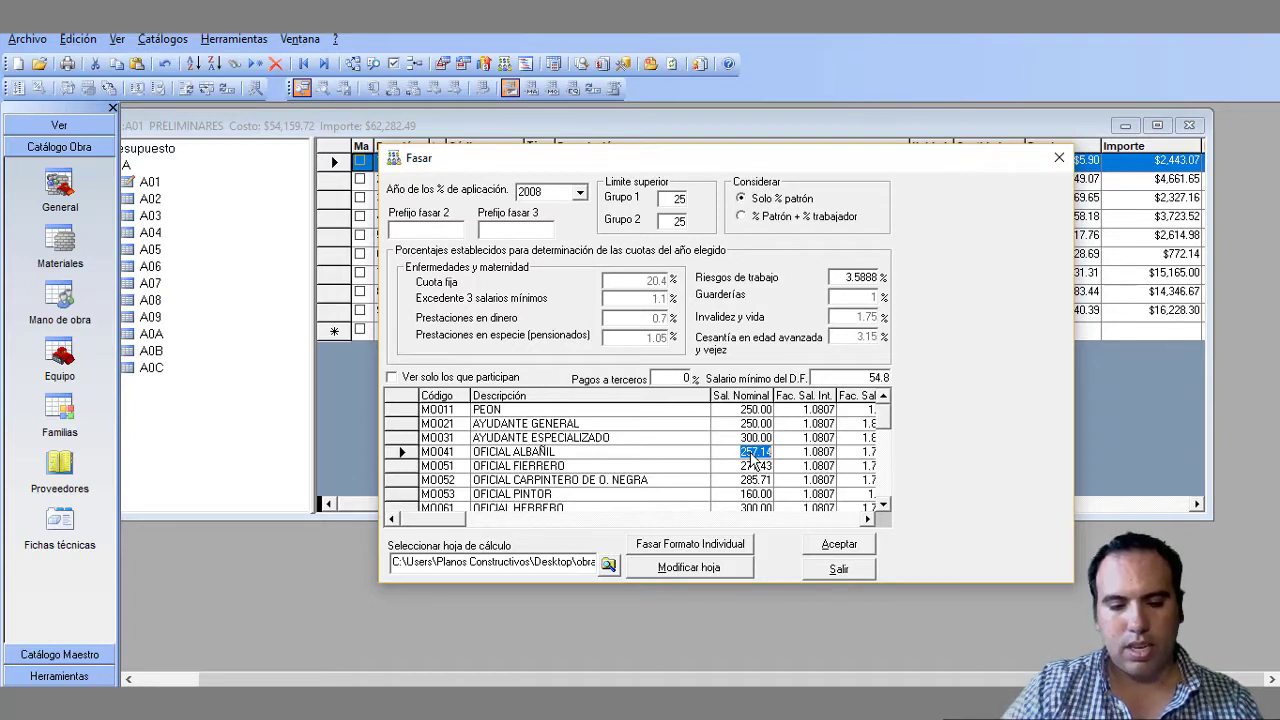
text(450)
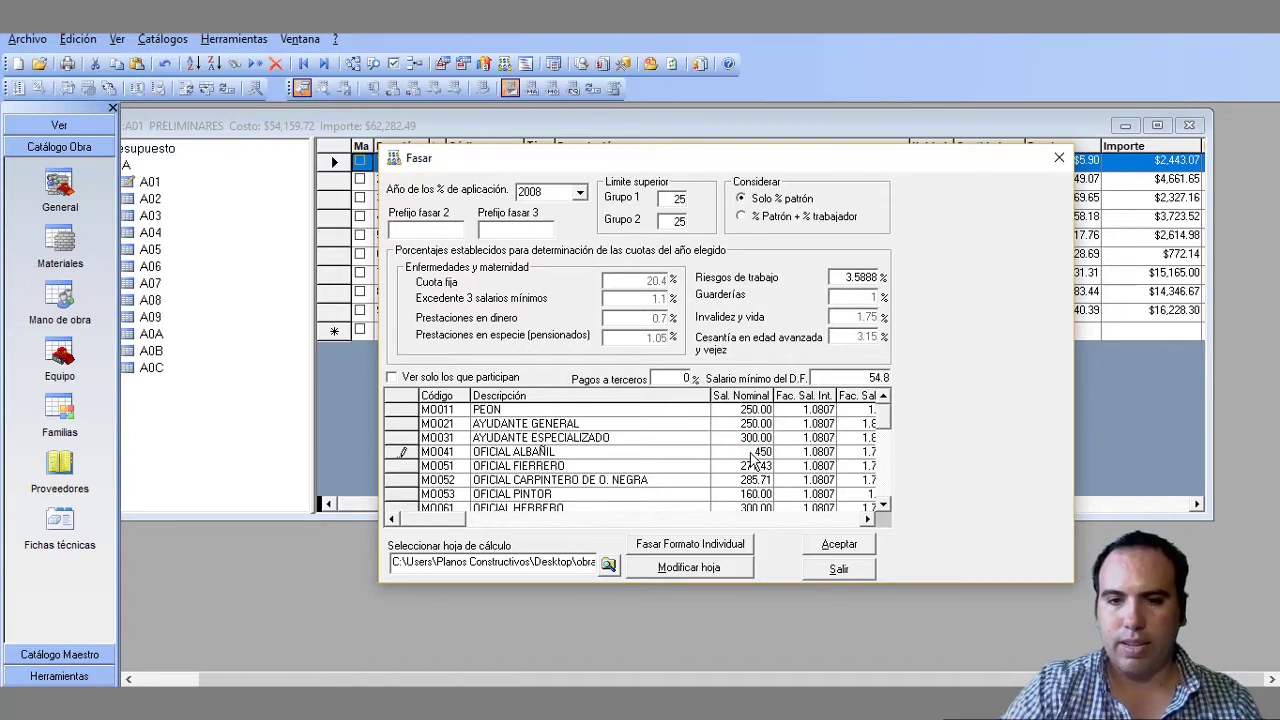
key(Return)
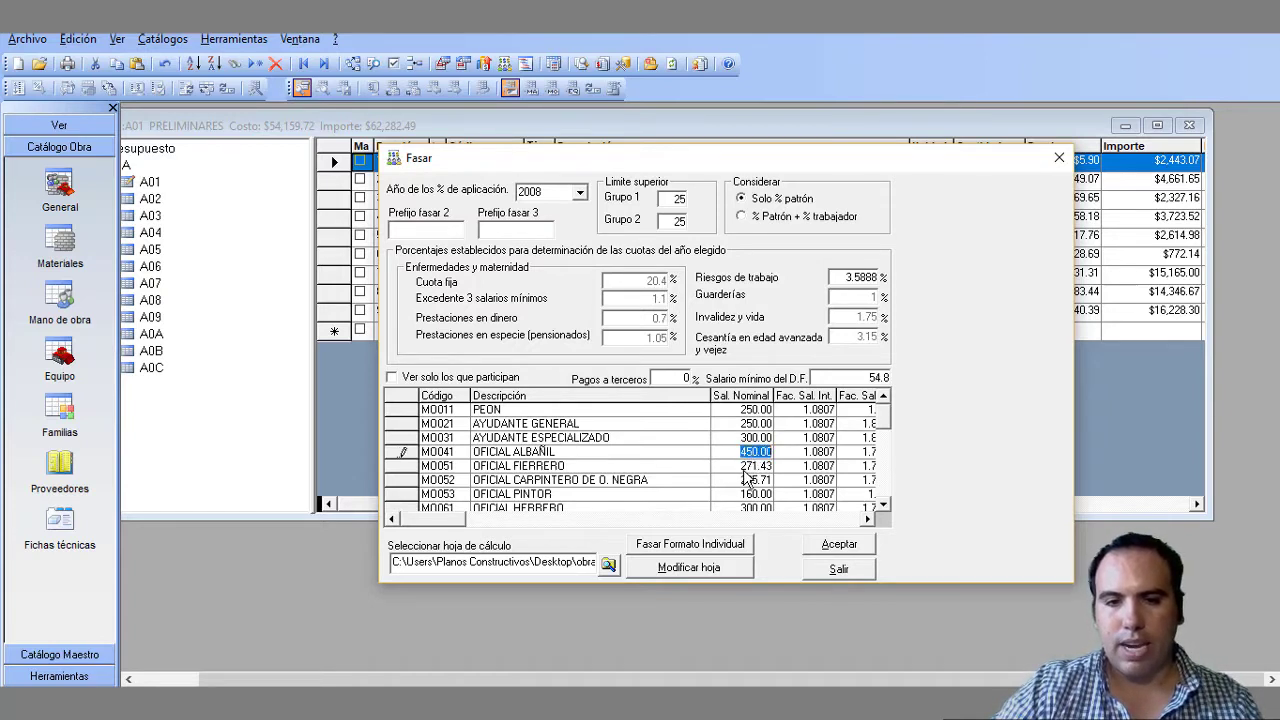
- Set the nominal salary of OFICIAL FIERRERO to 350.00 and of OFICIAL CARPINTERO DE O. NEGRA to 450.00
key(Down)
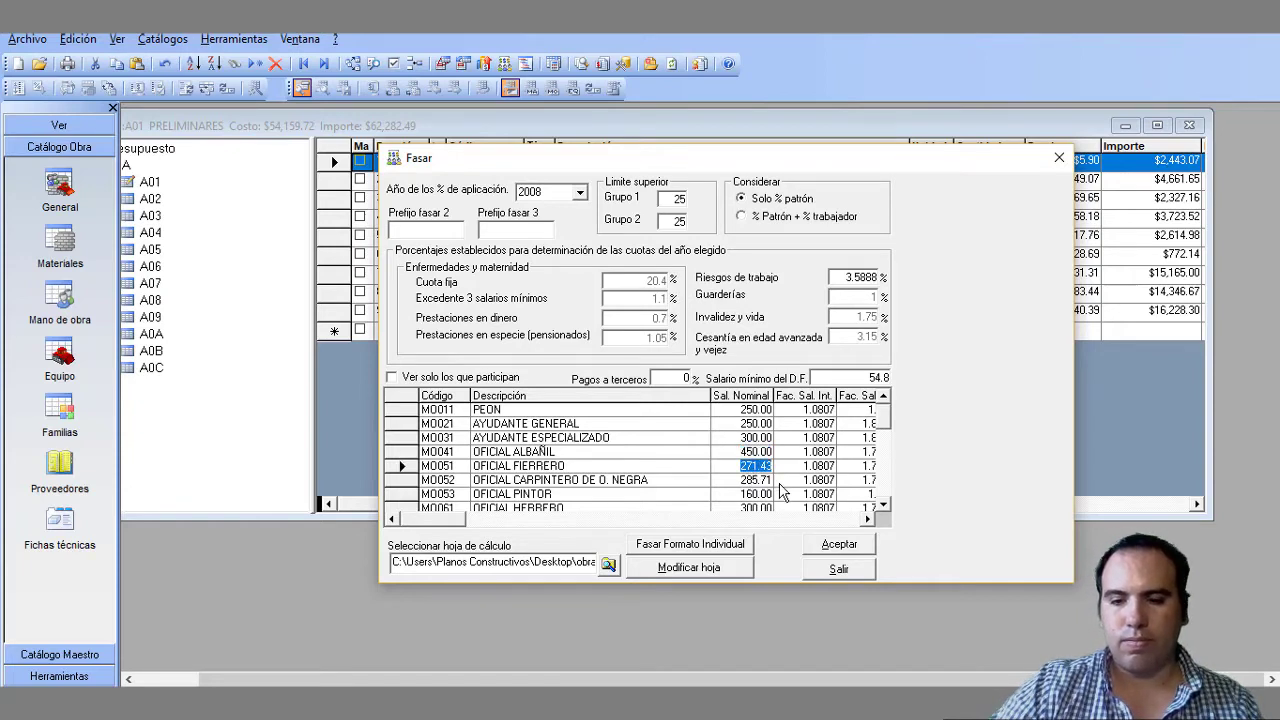
text(4)
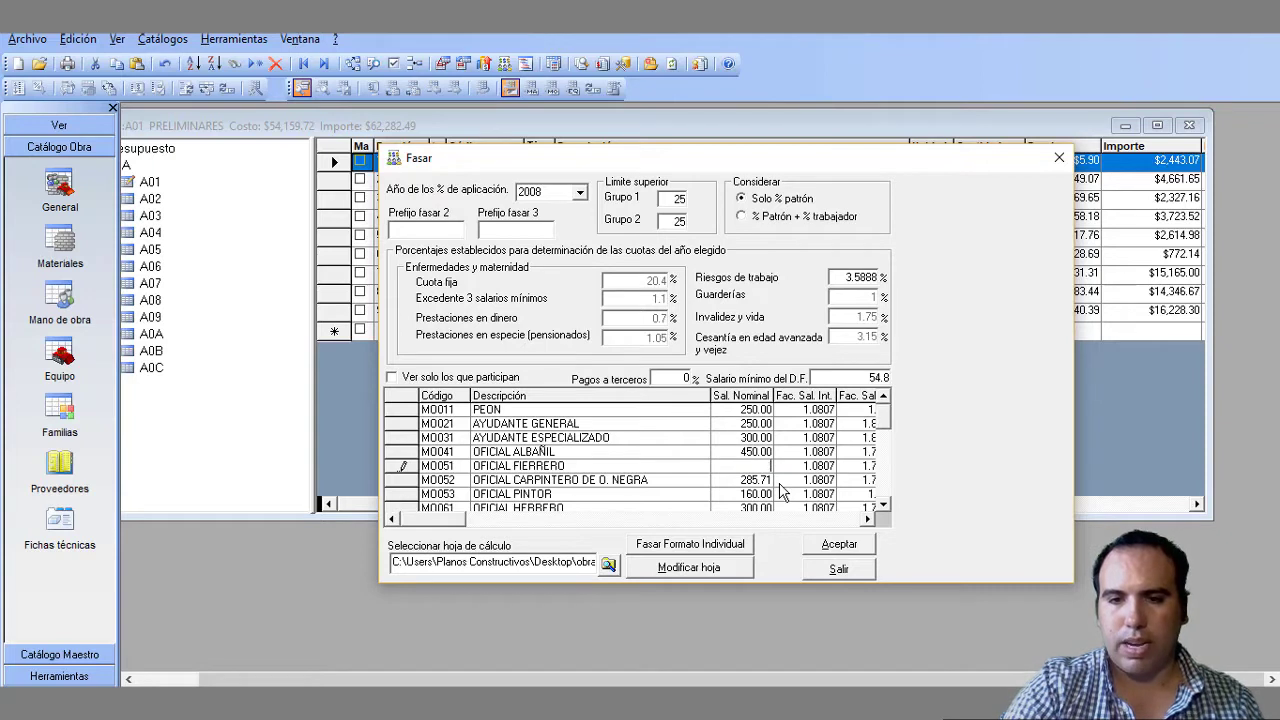
text(50)
key(Return)
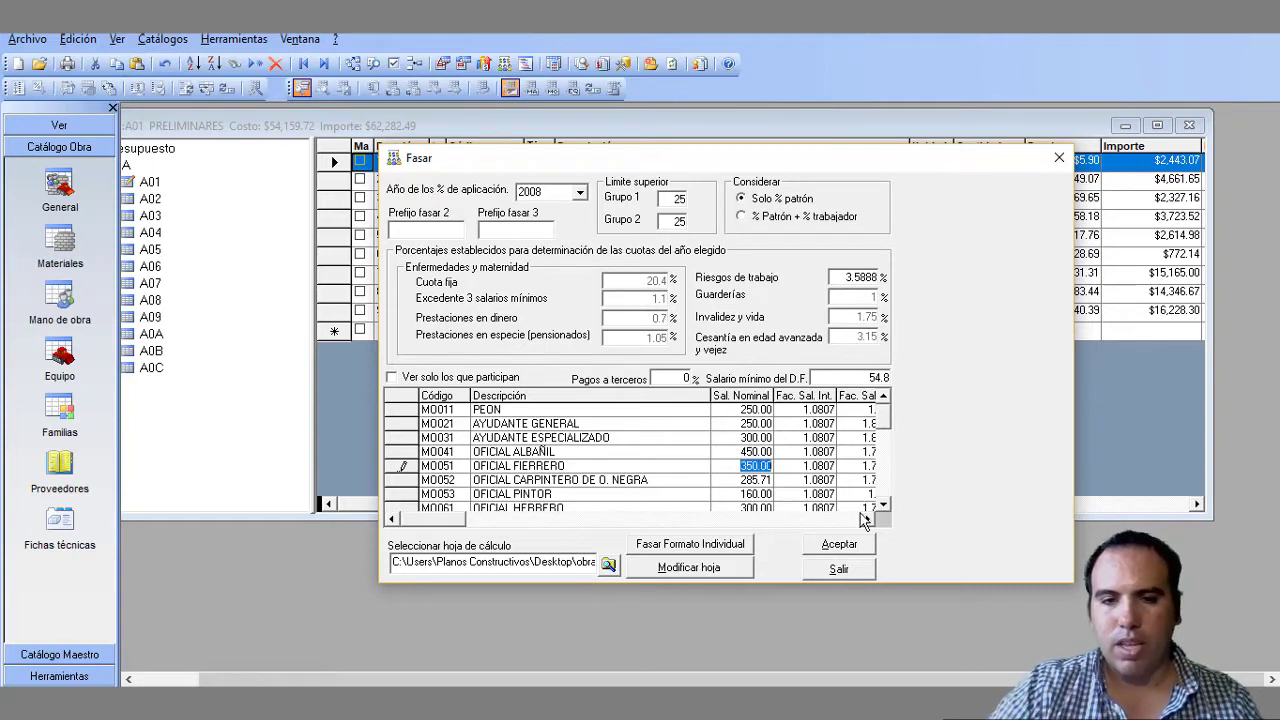
click(763, 481)
text(4)
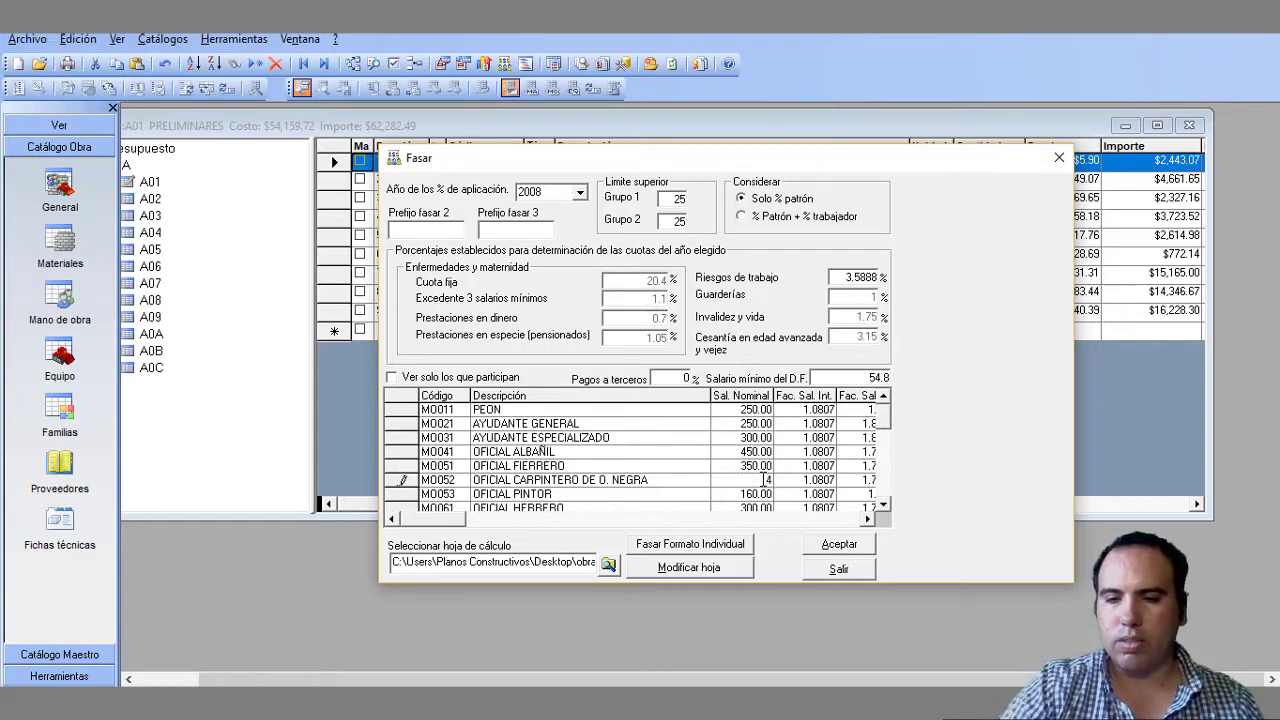
text(50)
key(Return)
- Compare the neighbouring trades' salaries and set the nominal salary of OFICIAL PINTOR to 250.00
scroll(760, 475, down, 1)
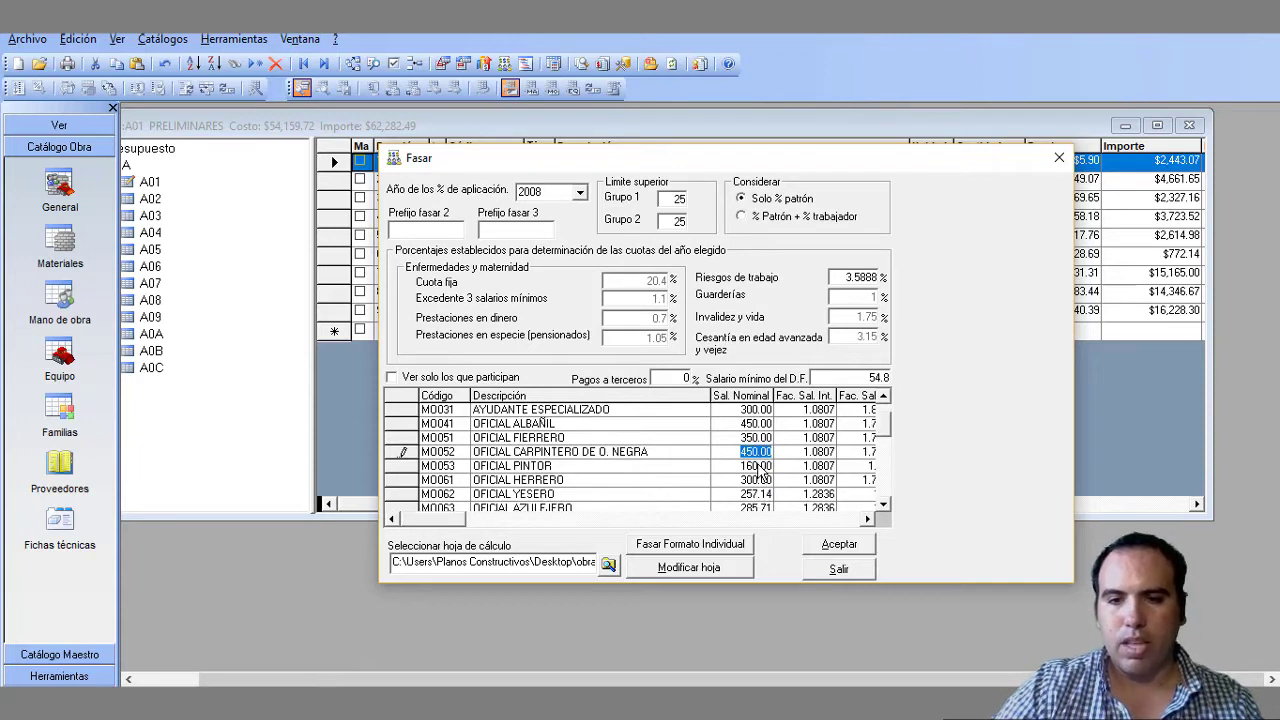
click(756, 466)
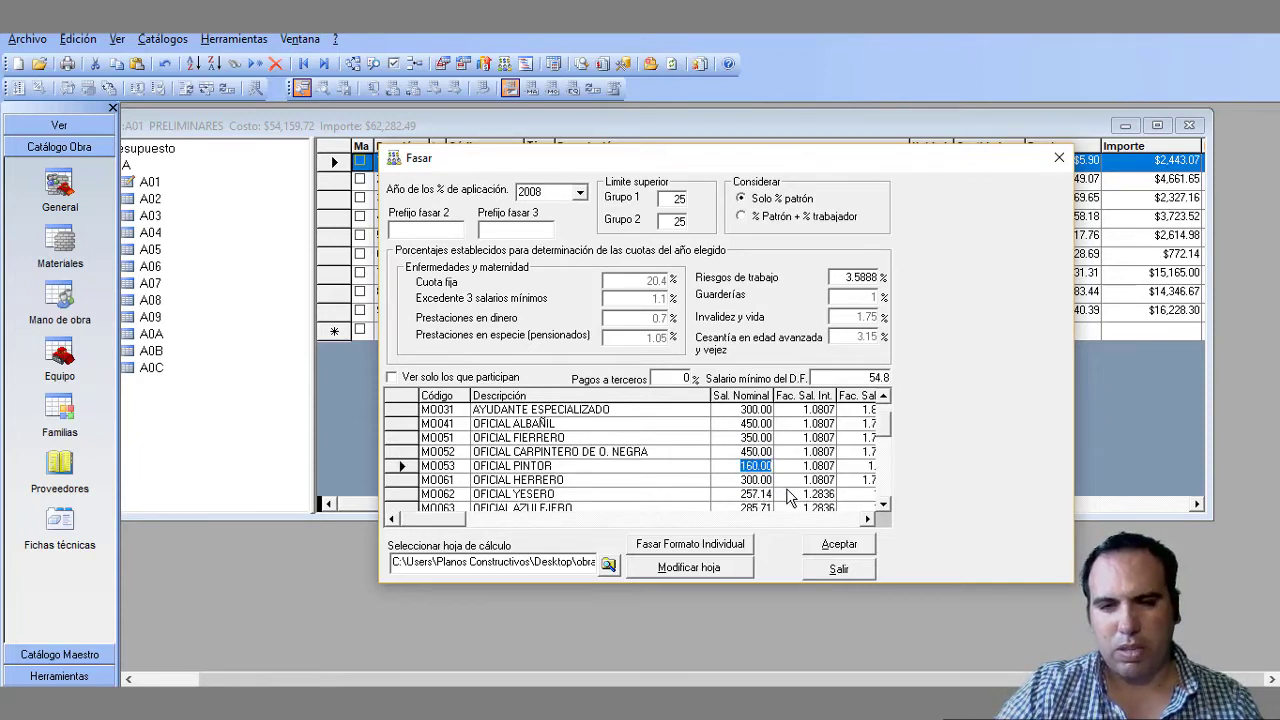
scroll(760, 480, down, 1)
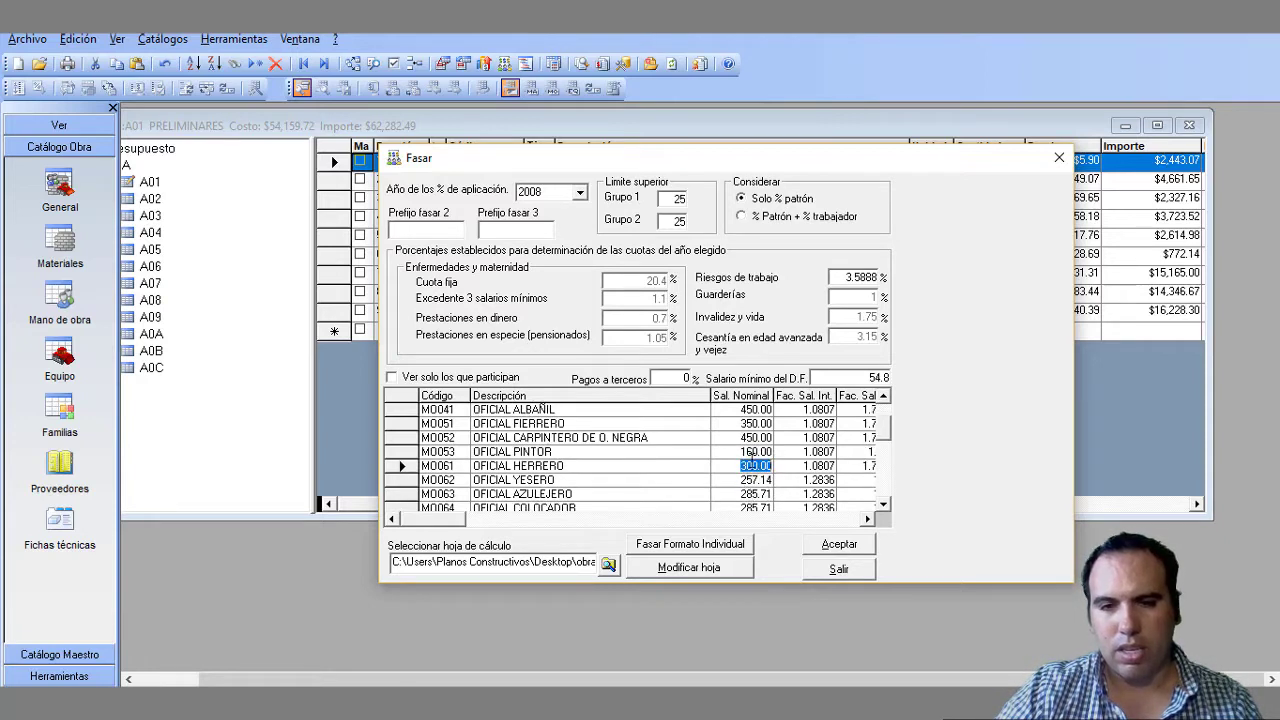
scroll(755, 465, up, 3)
scroll(762, 455, down, 1)
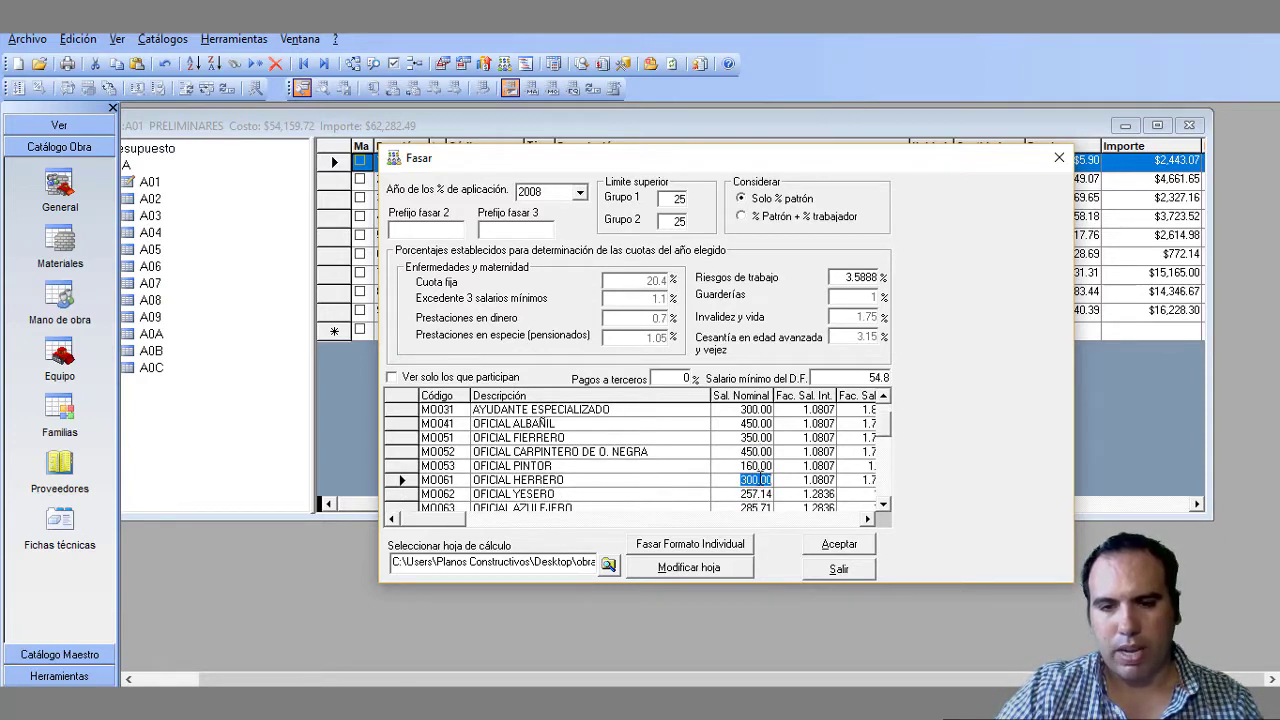
scroll(795, 470, up, 3)
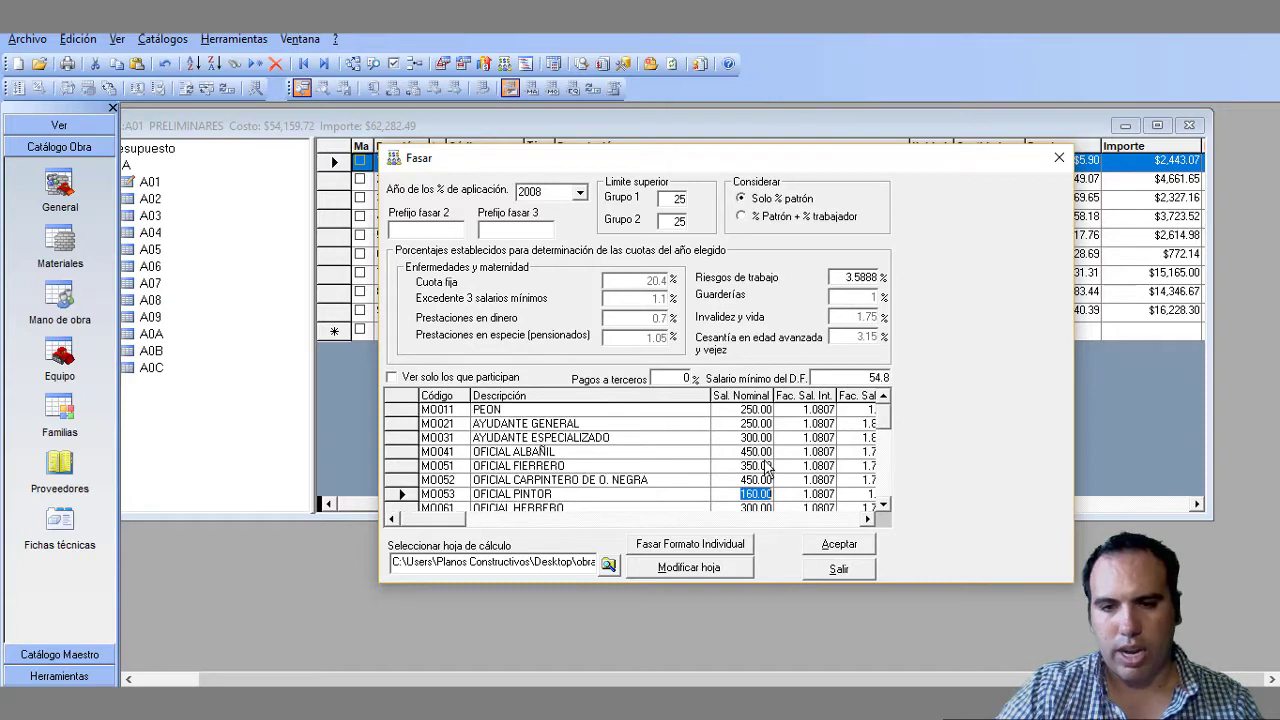
text(250.00)
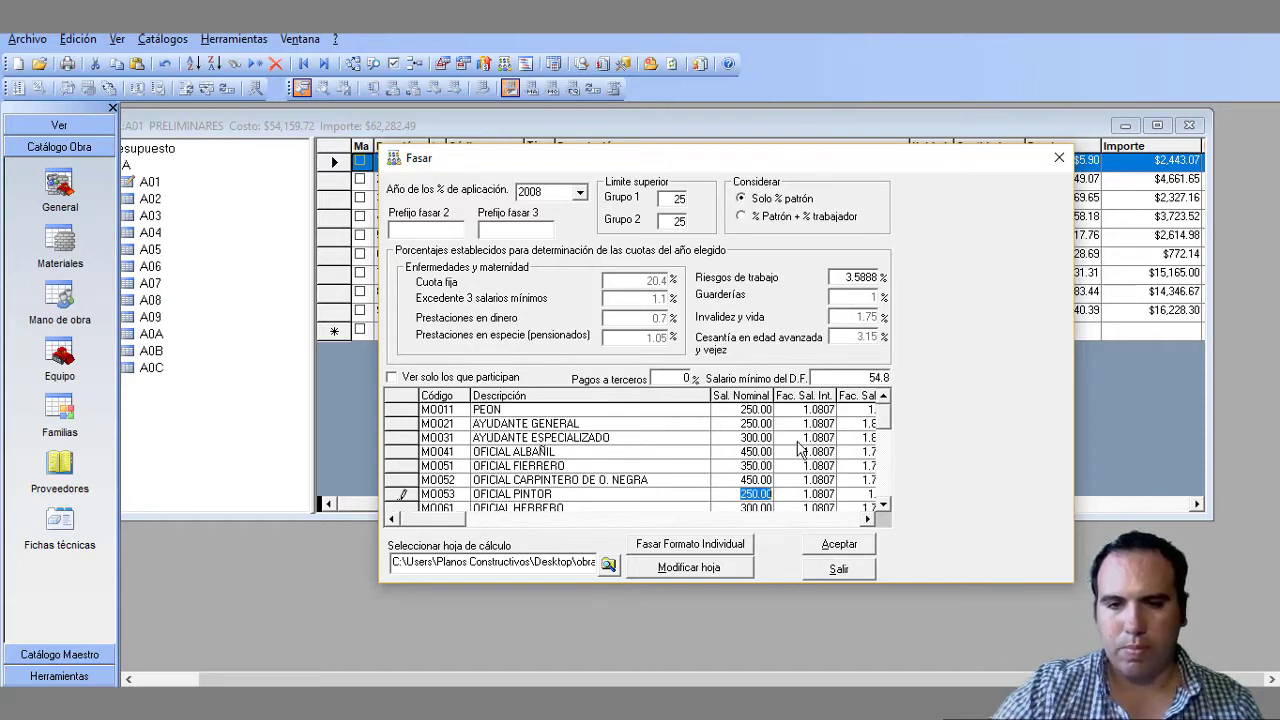
- Review the nominal salaries of OFICIAL HERRERO and the trades listed below it
scroll(812, 462, down, 1)
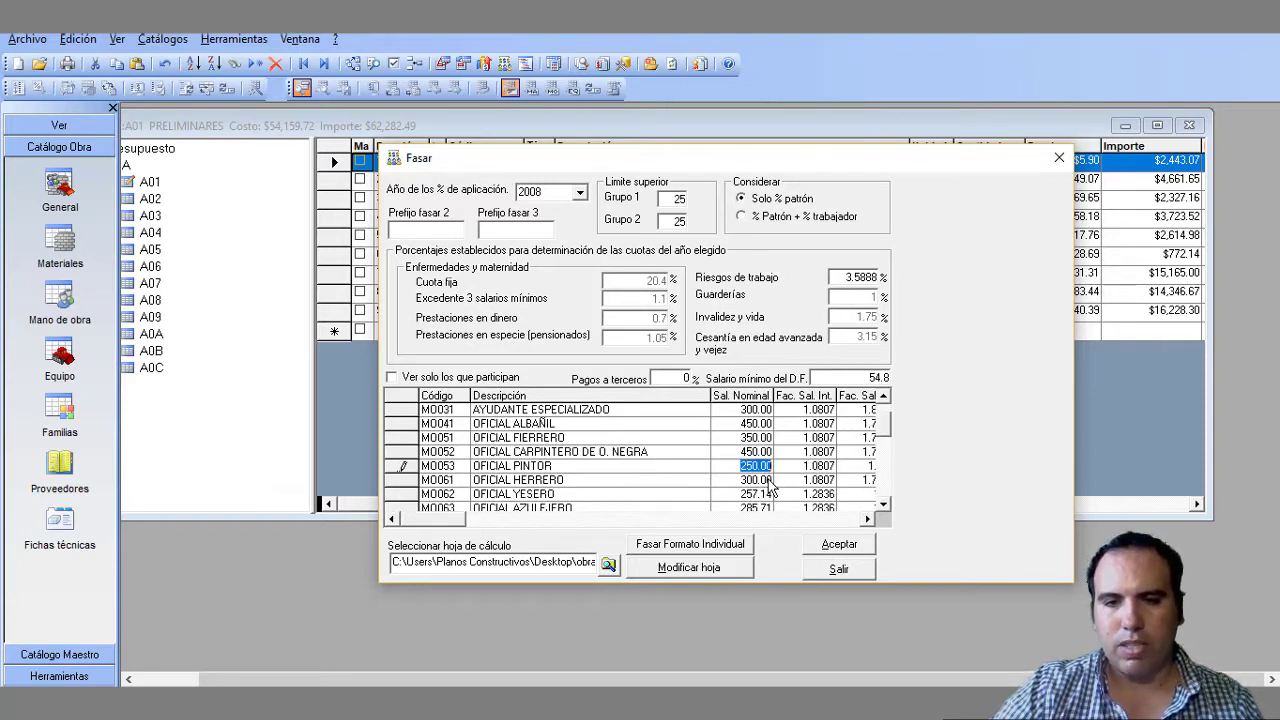
click(768, 480)
scroll(775, 472, down, 1)
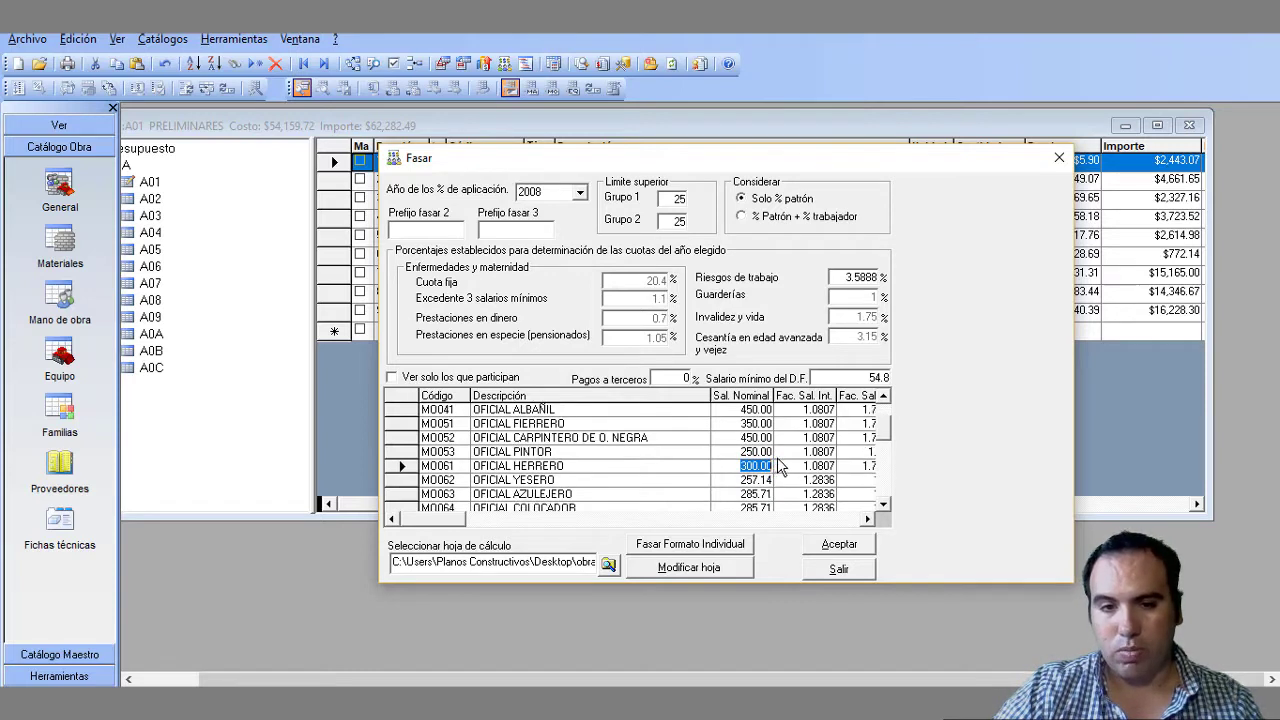
scroll(800, 460, down, 2)
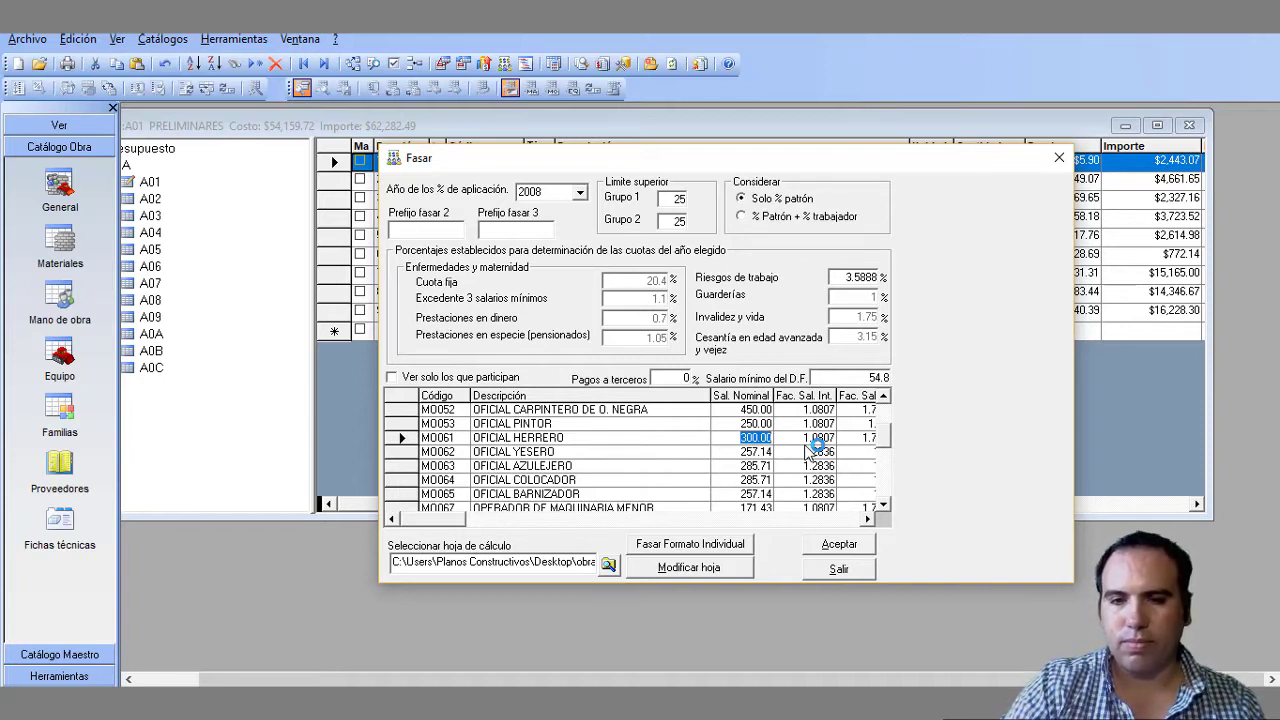
- Set the nominal salary of OFICIAL HERRERO to 400.00 and of OFICIAL YESERO to 450.00
text(400)
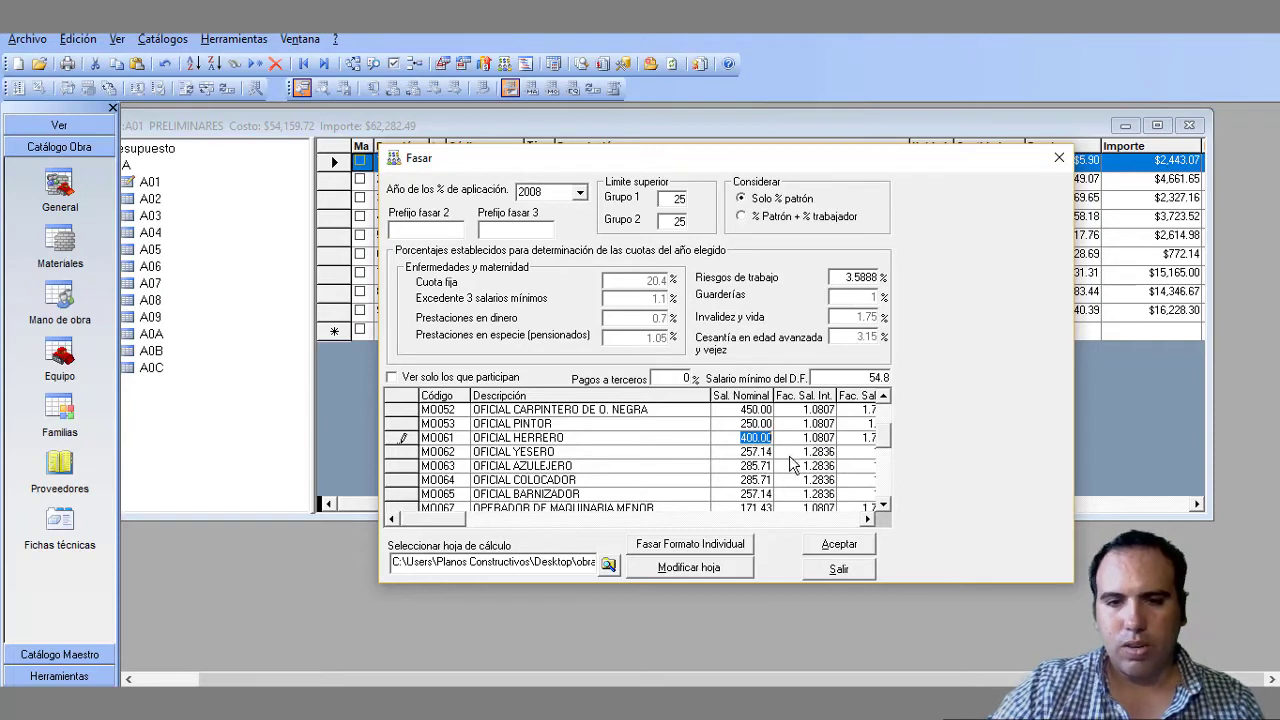
click(756, 452)
click(758, 466)
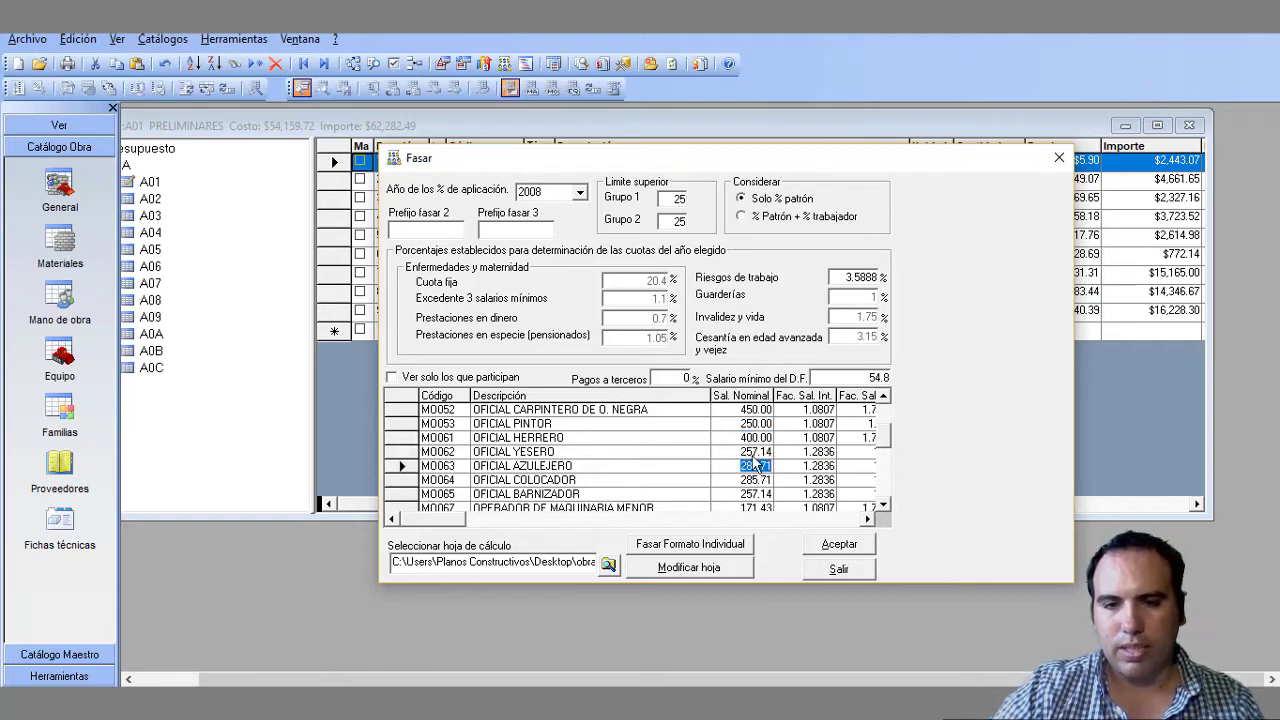
key(Up)
text(450)
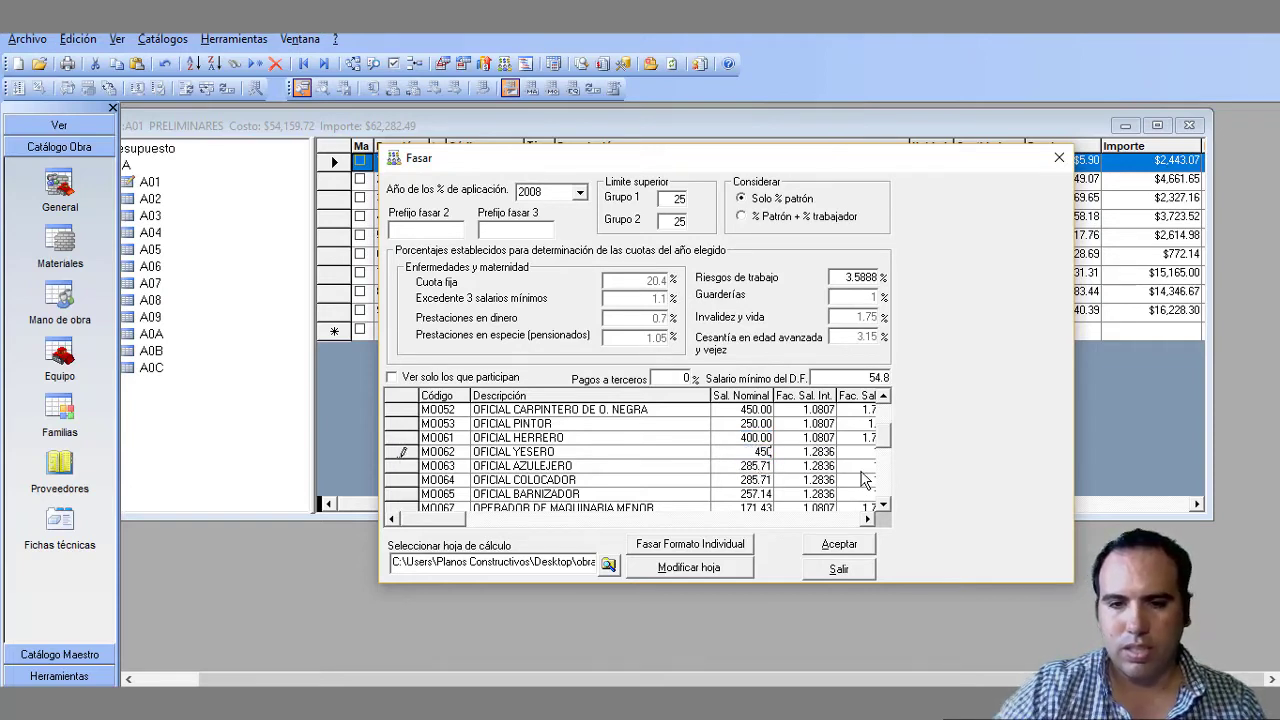
- Set the nominal salaries of OFICIAL AZULEJERO and OFICIAL COLOCADOR to 450.00 each
click(750, 467)
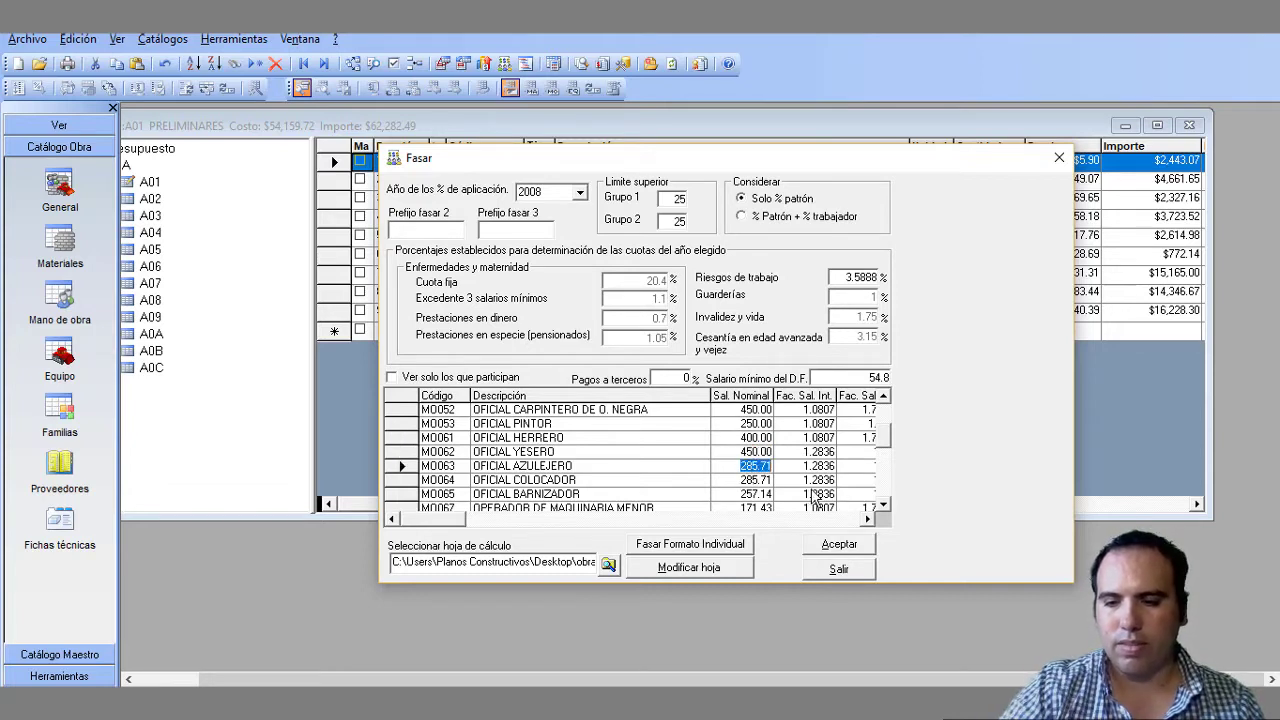
text(450)
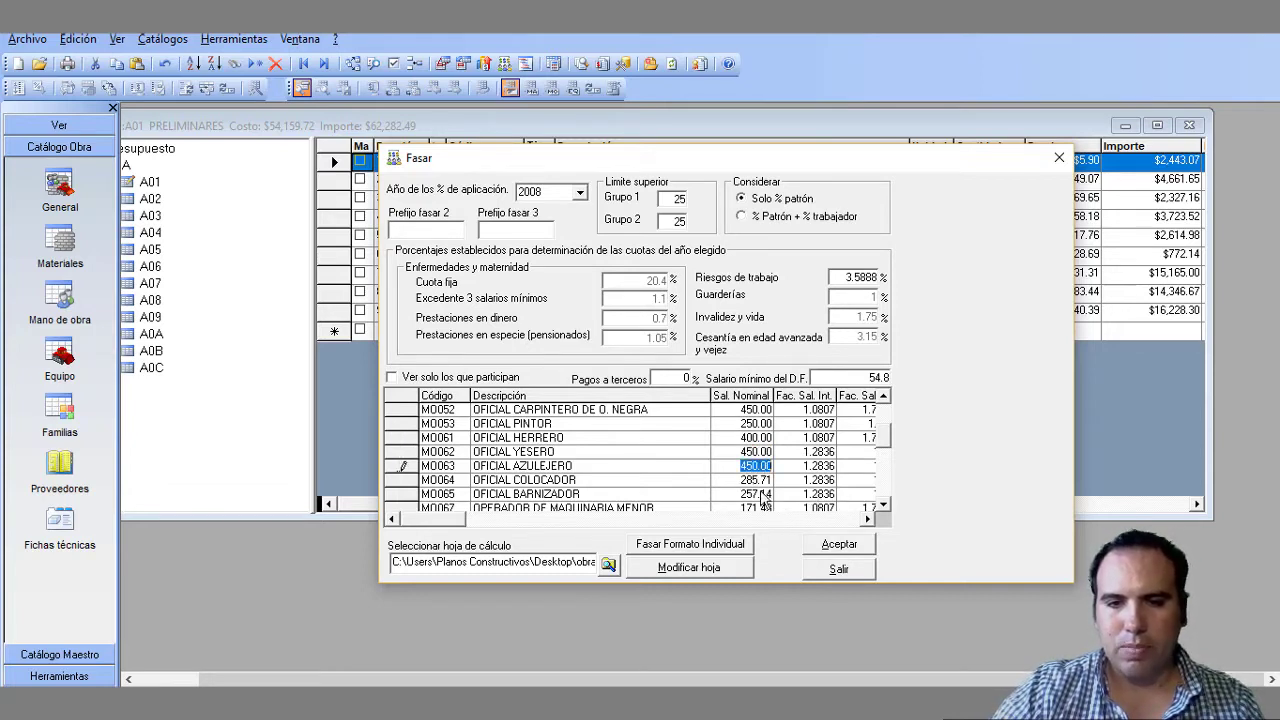
click(752, 481)
text(450)
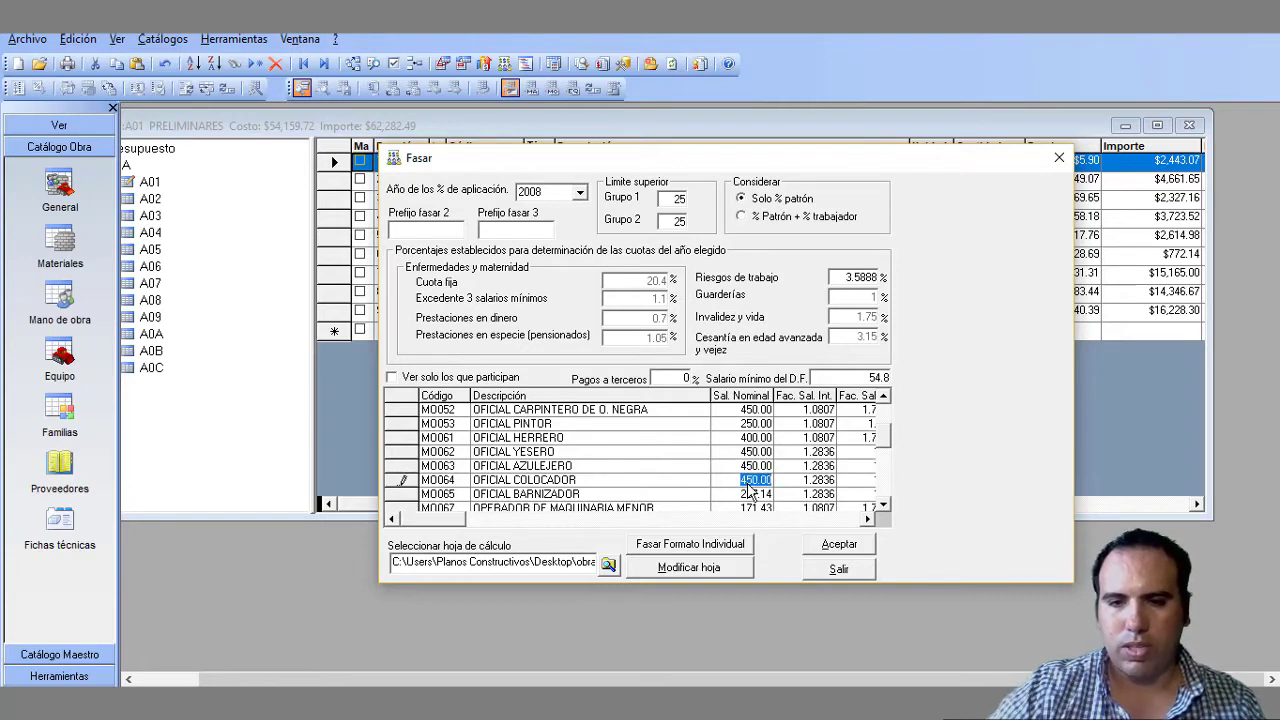
- Set the nominal salary of OFICIAL BARNIZADOR to 250.00 and of OPERADOR DE MAQUINARIA MENOR to 450.00
click(748, 495)
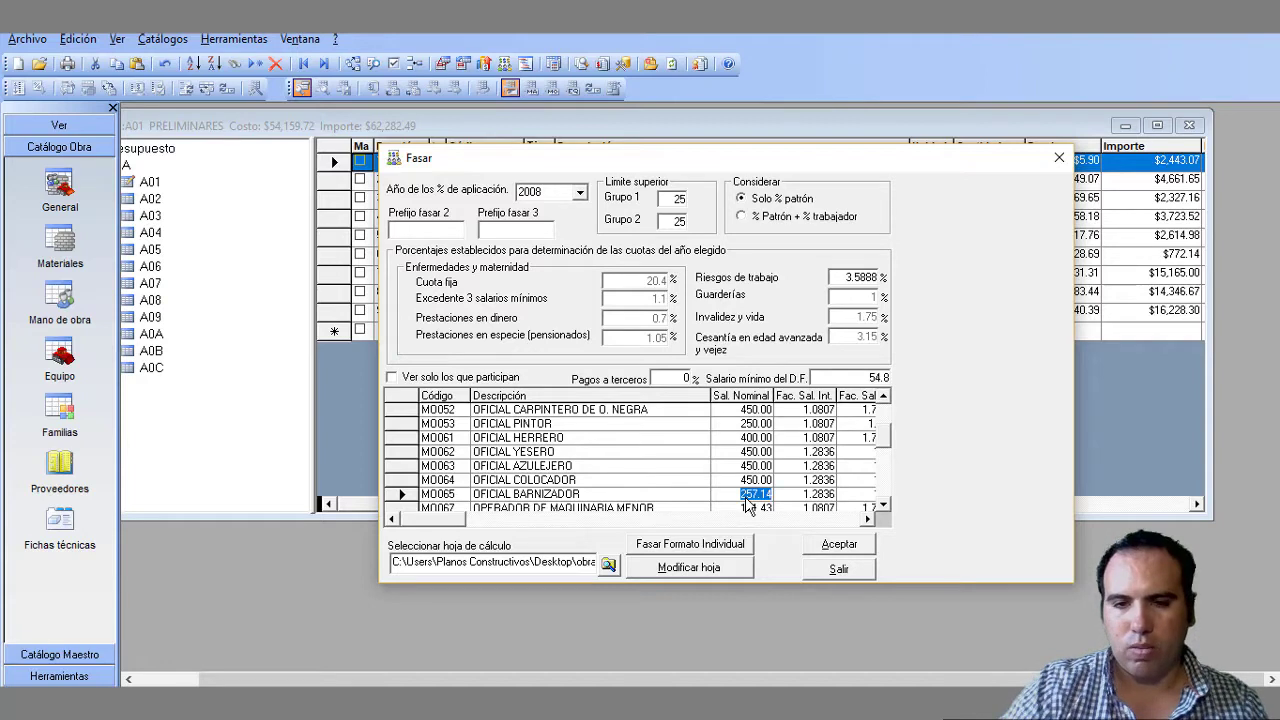
scroll(785, 475, up, 2)
scroll(782, 470, down, 2)
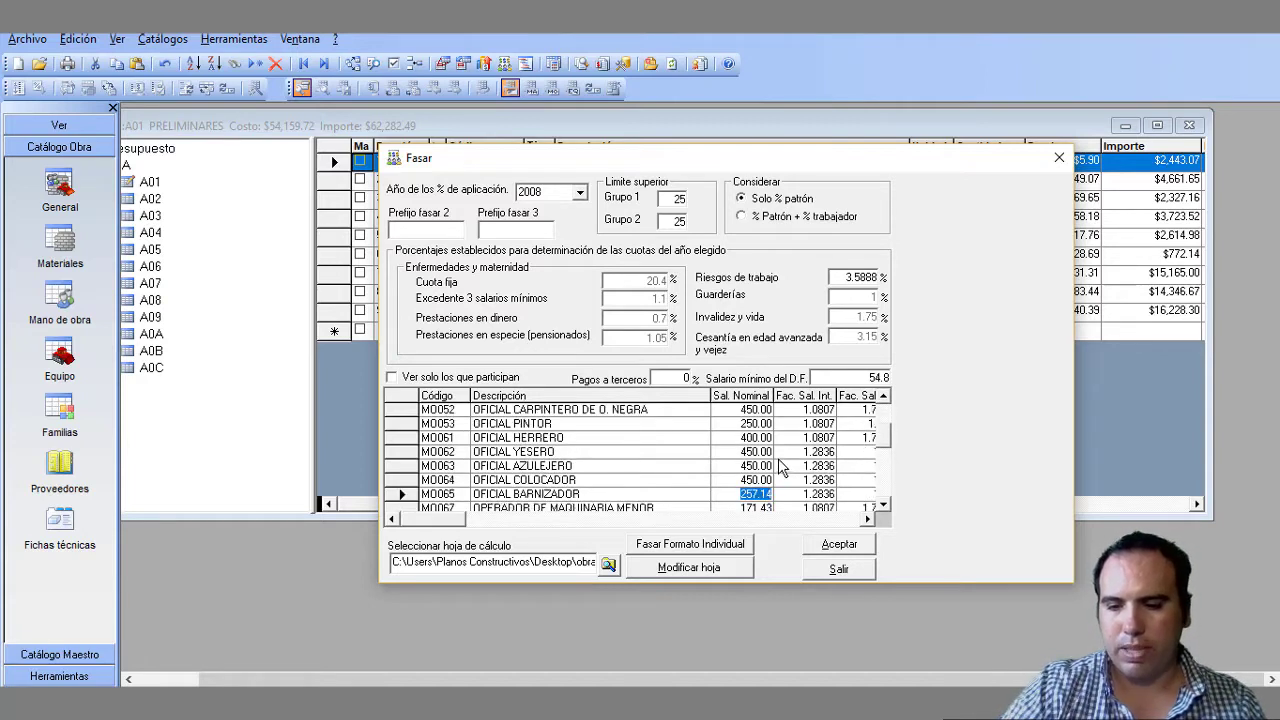
text(250)
scroll(745, 477, down, 1)
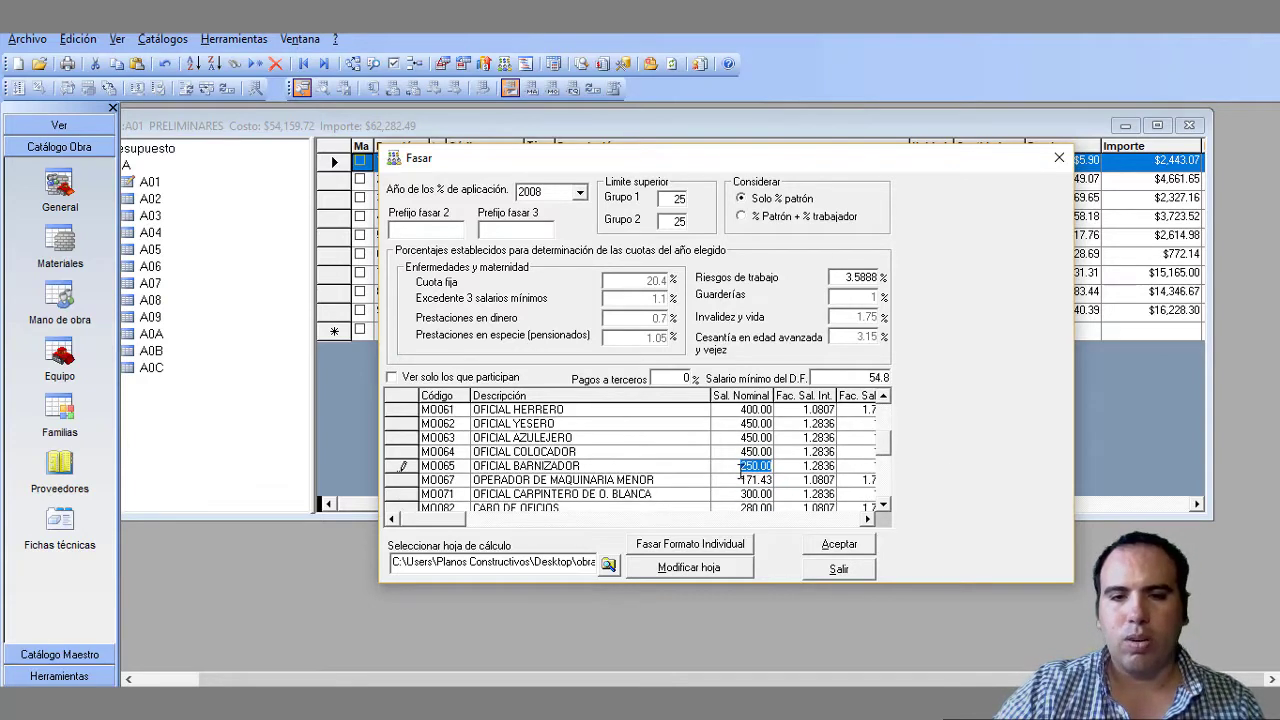
click(752, 481)
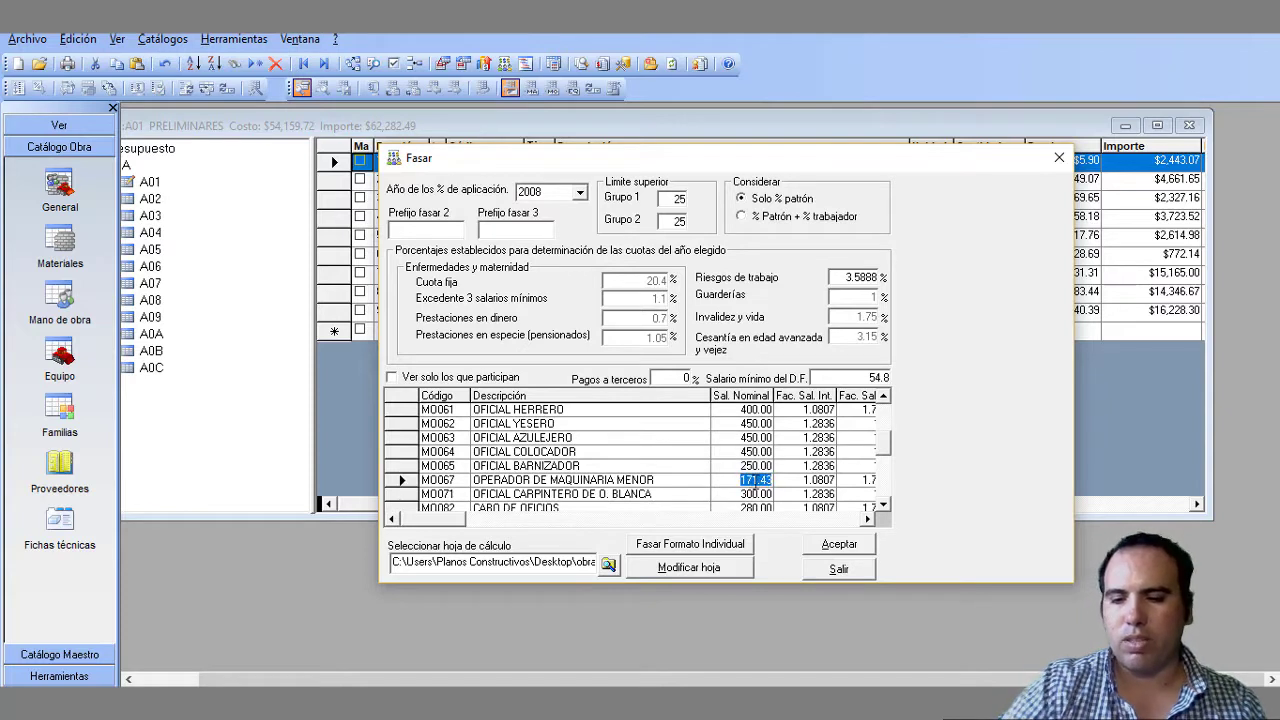
text(450)
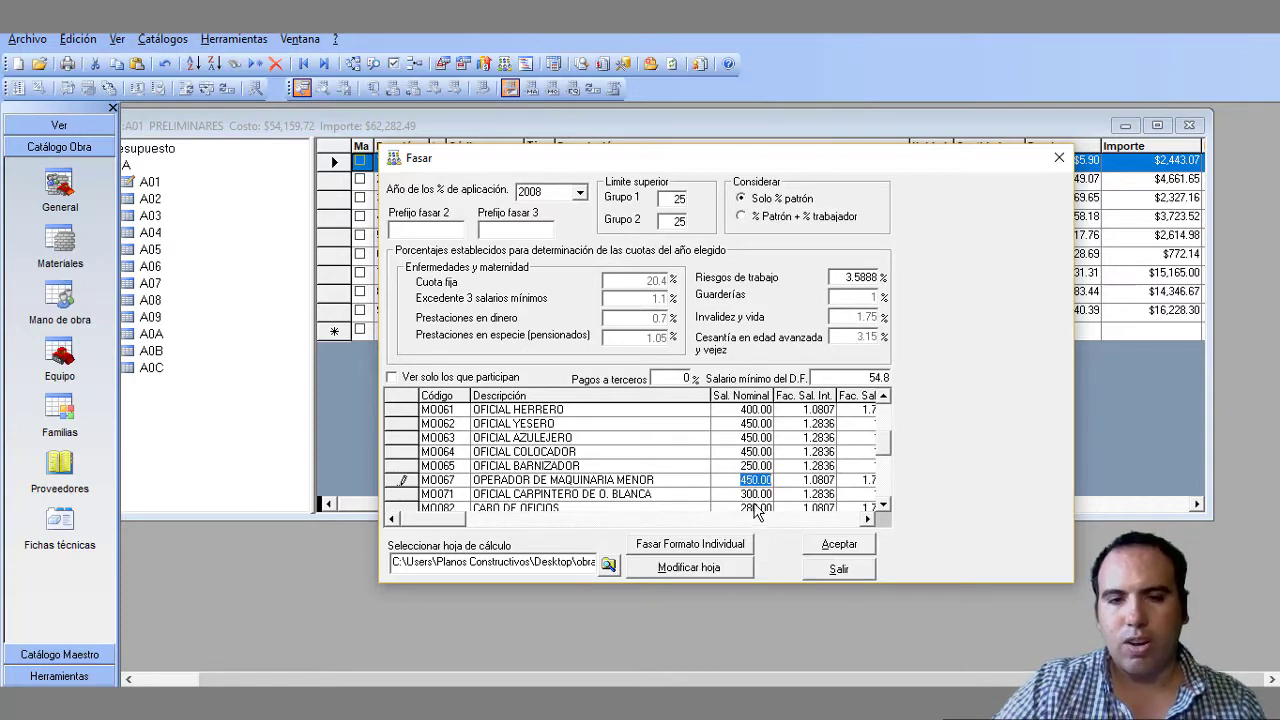
- Set the nominal salary of OFICIAL CARPINTERO DE O. BLANCA to 600.00 and of CABO DE OFICIOS to 400.00
click(765, 494)
scroll(776, 486, down, 1)
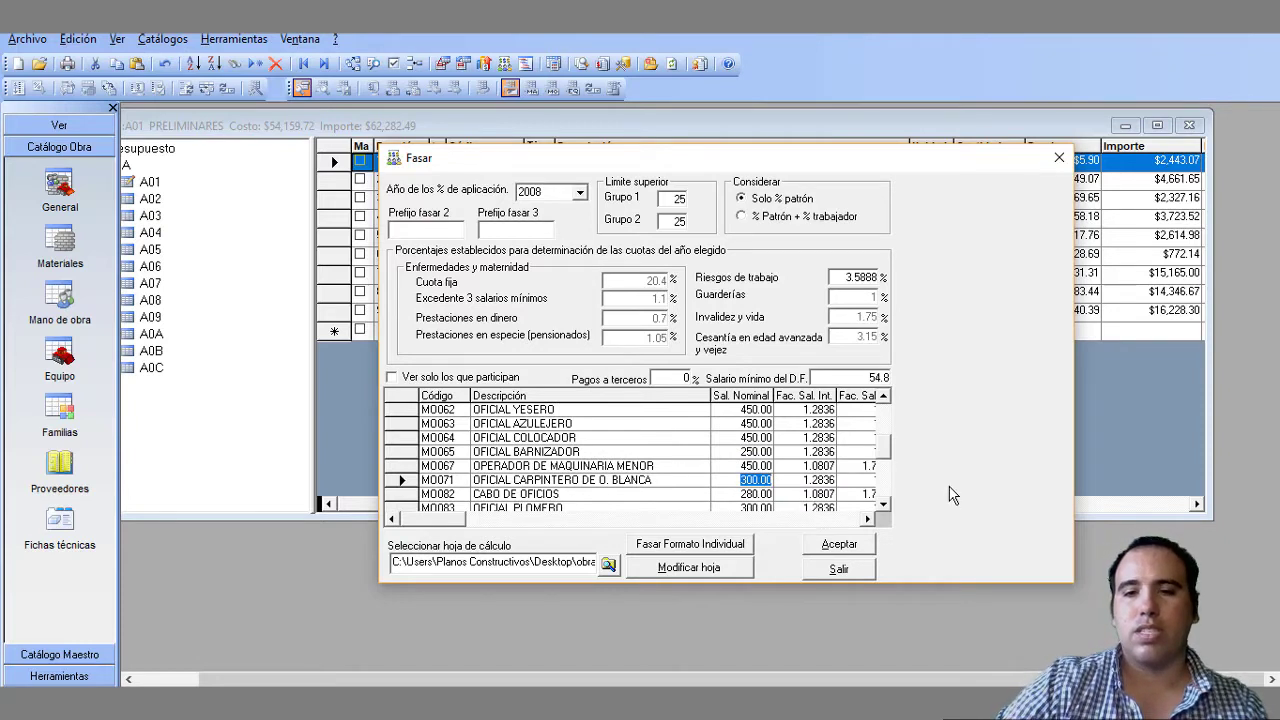
text(600)
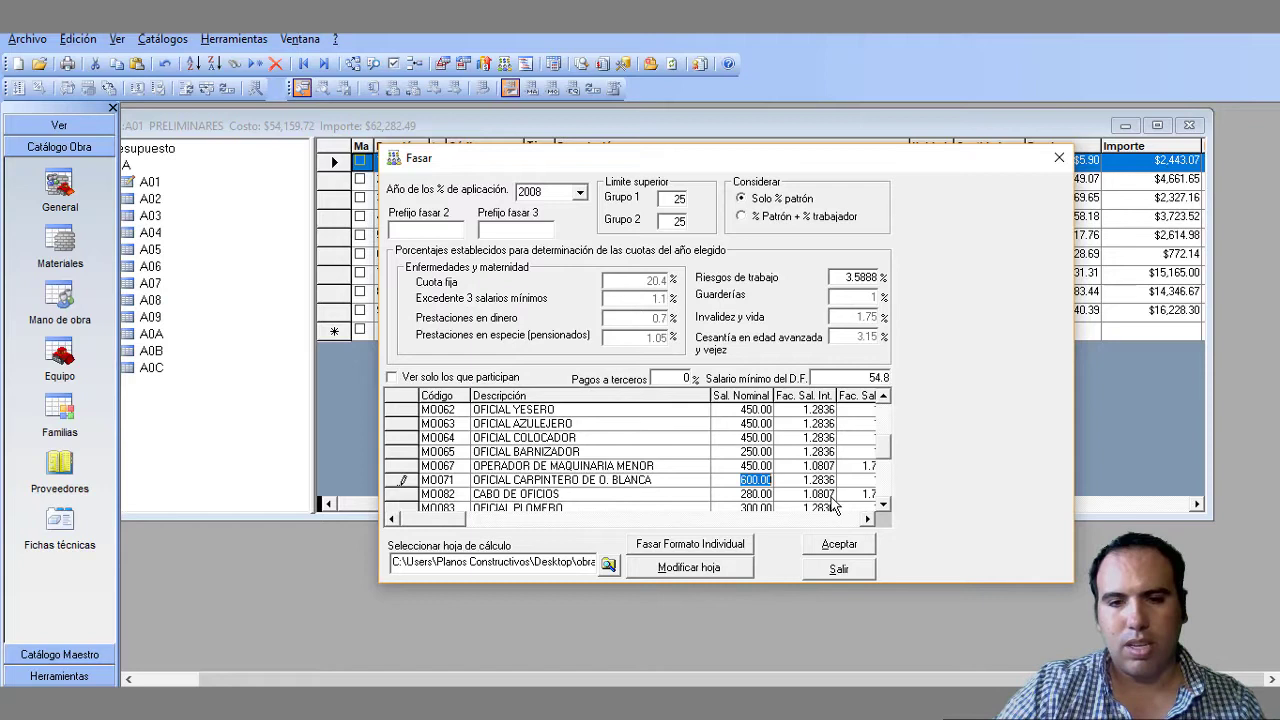
click(756, 494)
scroll(779, 477, down, 2)
scroll(782, 476, down, 1)
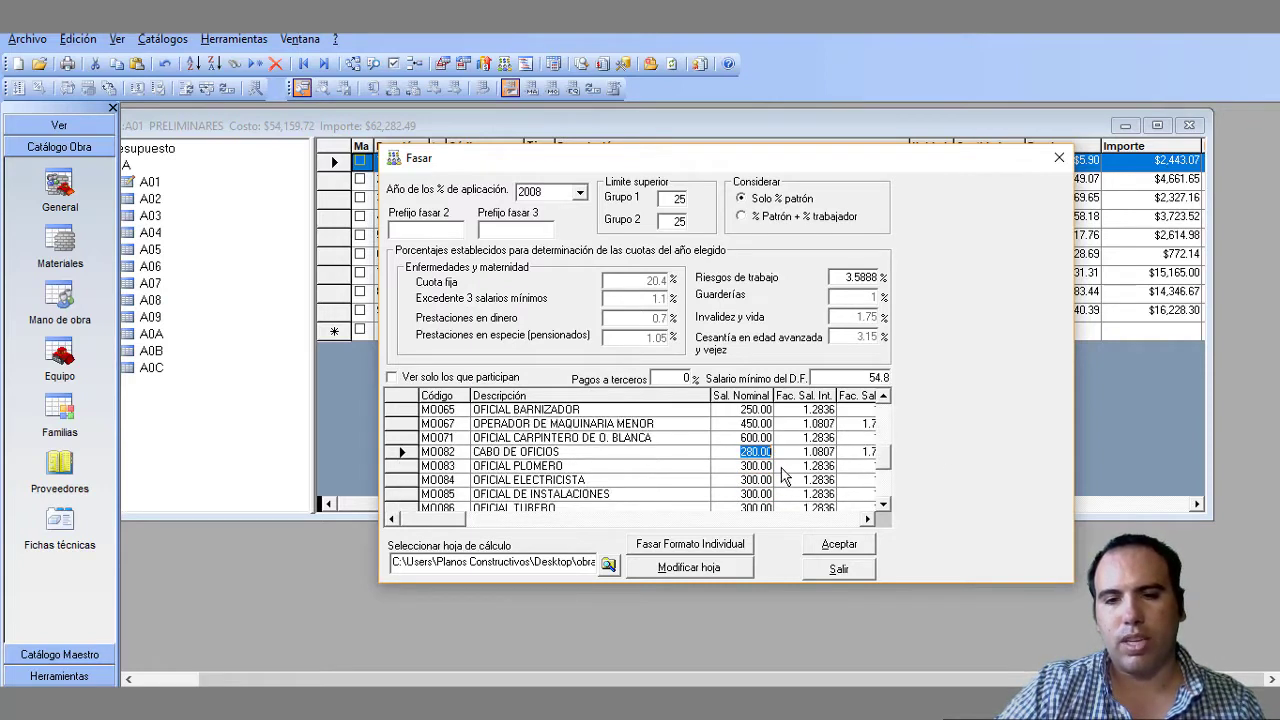
text(4)
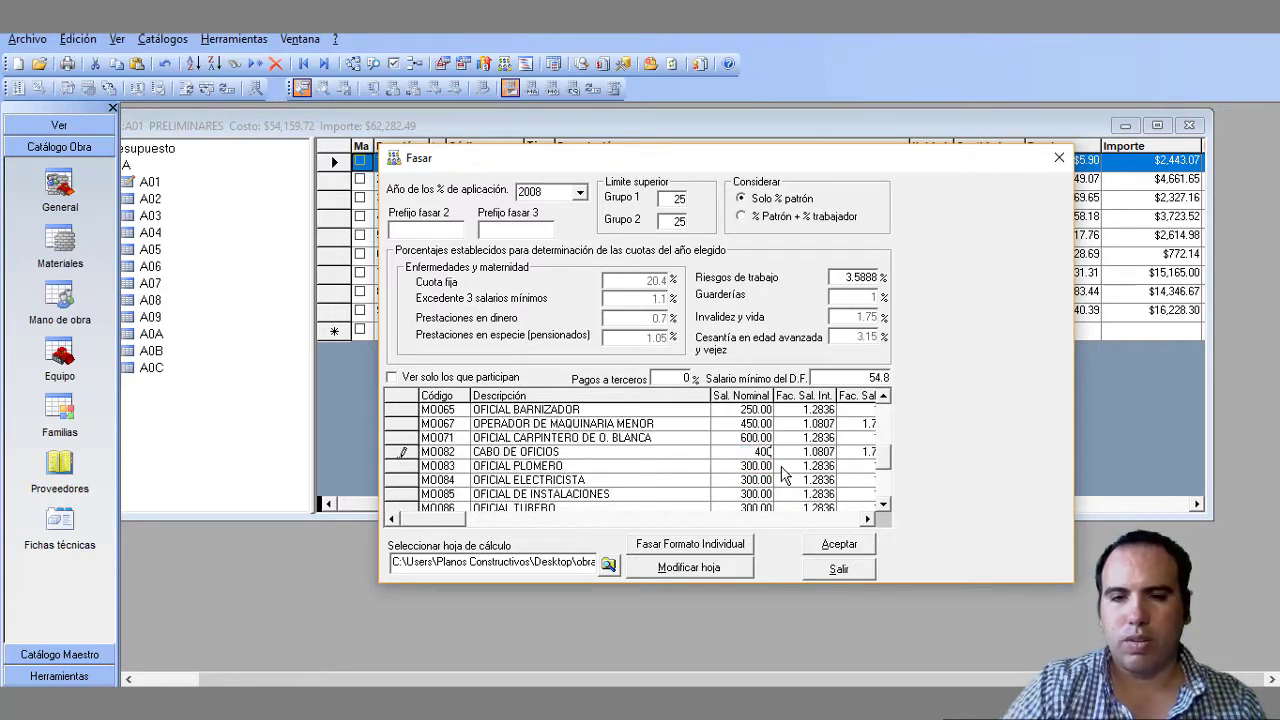
text(00)
key(Return)
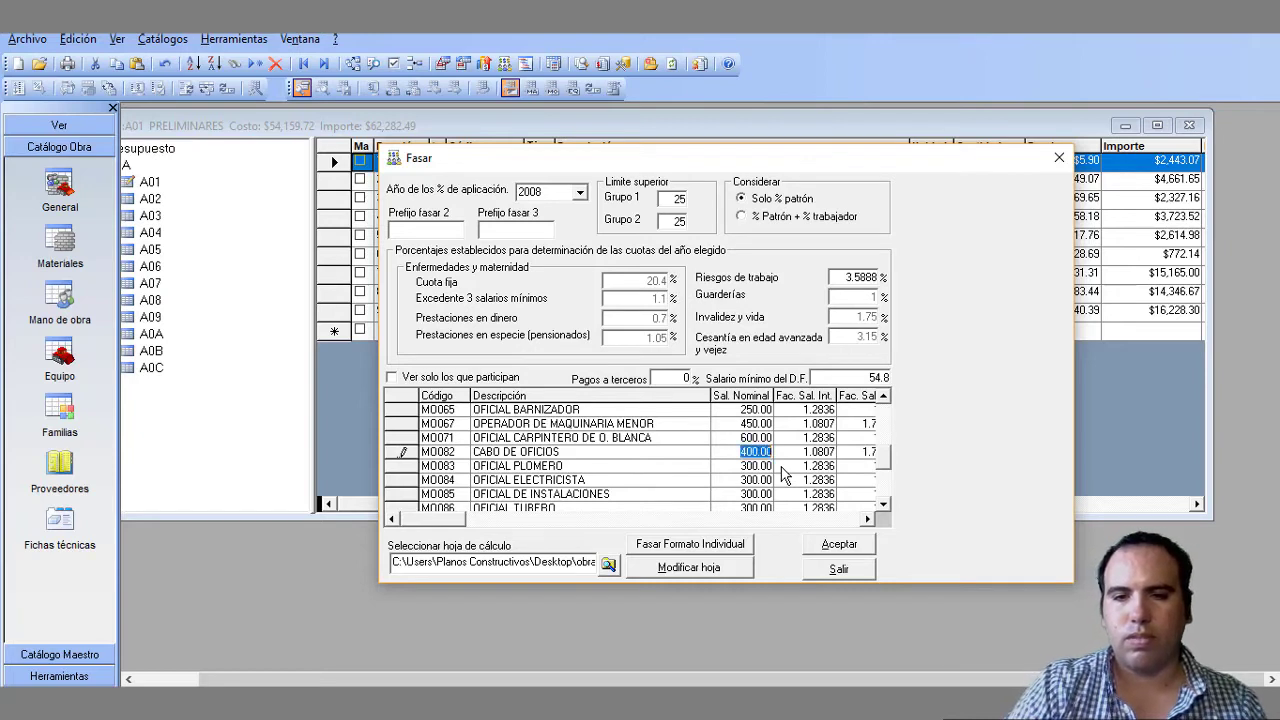
- Review the nominal salaries of the remaining categories from OFICIAL PLOMERO onward and return to the start of the list
key(Down)
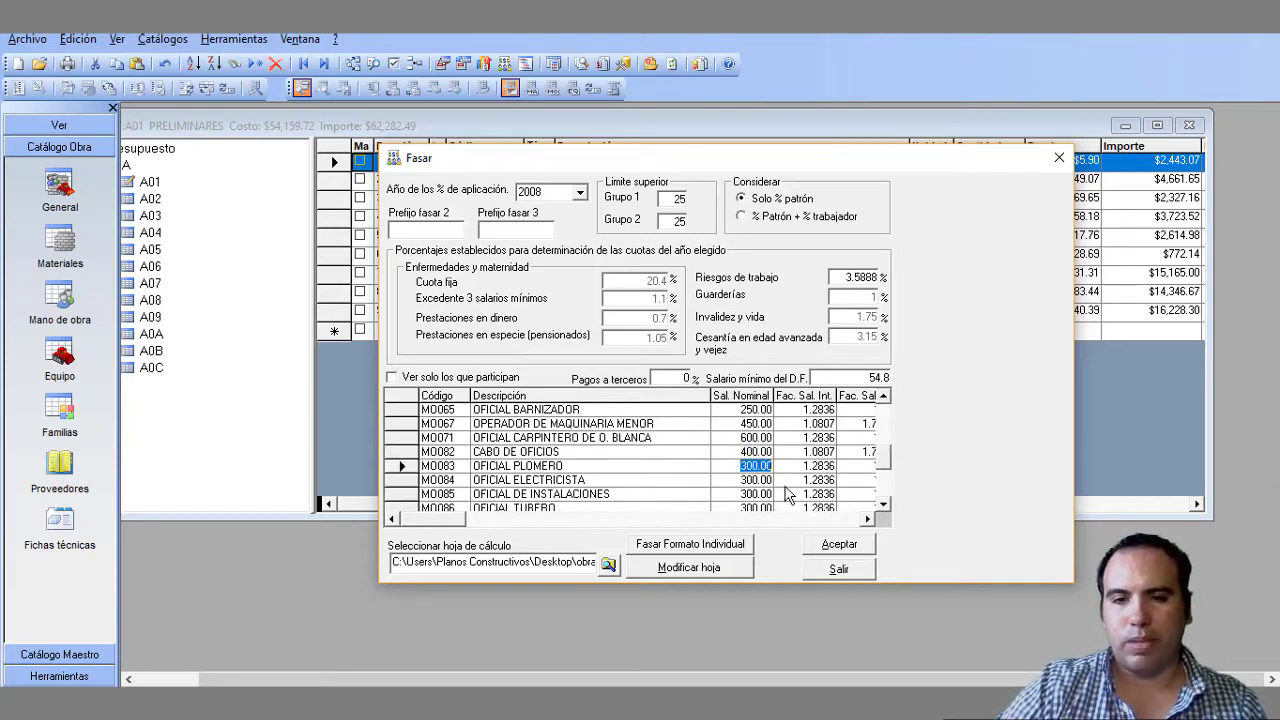
scroll(766, 495, down, 1)
scroll(570, 475, down, 1)
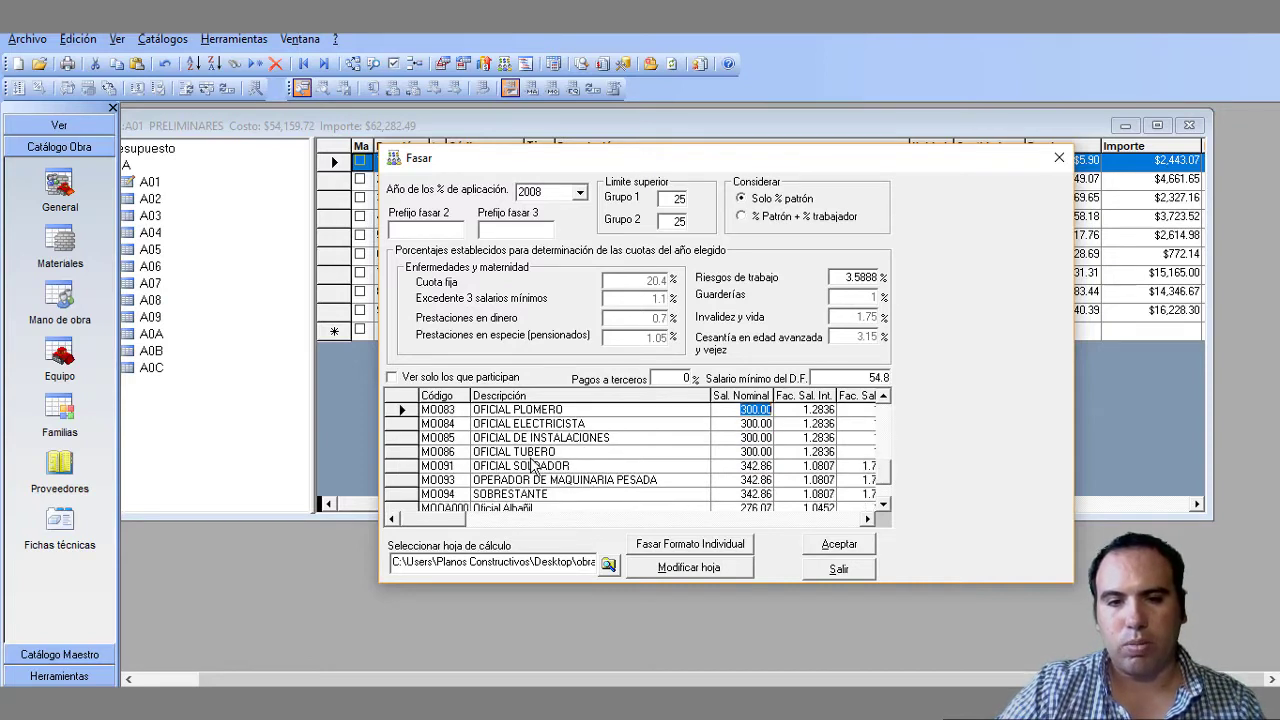
scroll(578, 468, down, 1)
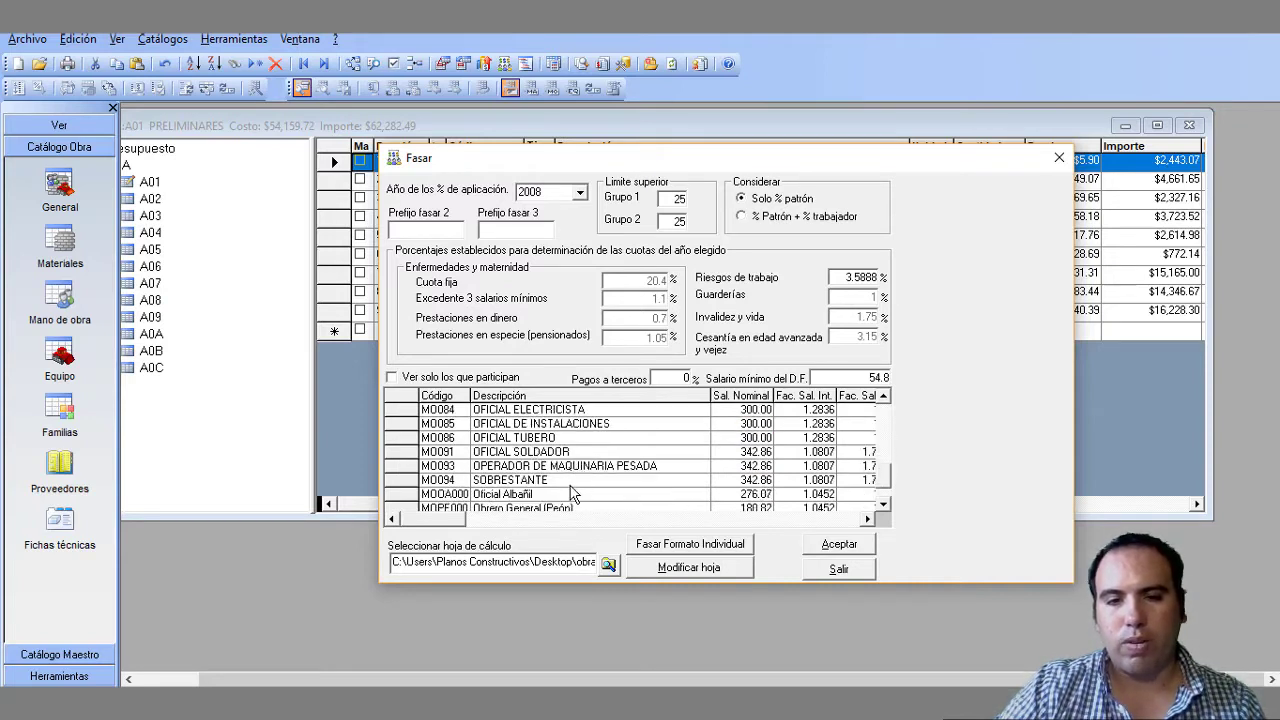
scroll(572, 493, down, 1)
scroll(680, 507, up, 10)
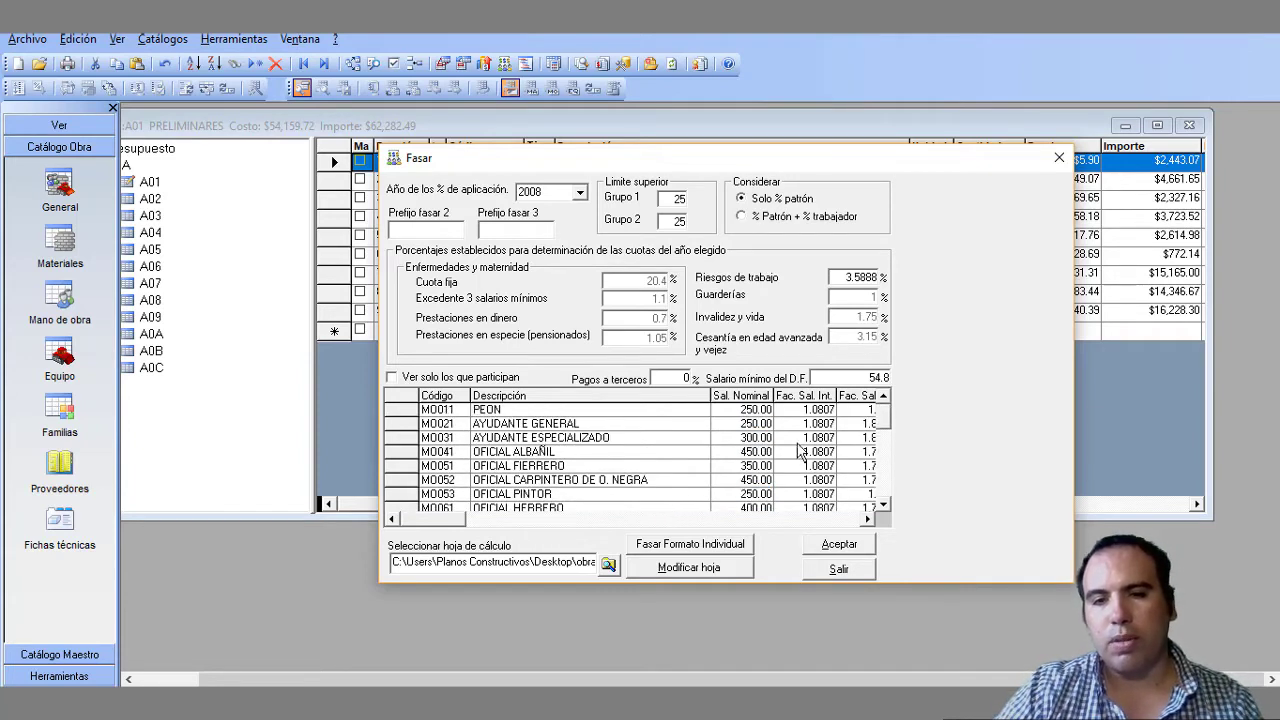
- Select the integrated salary factor column and open the Fasar calculation sheet for modification, carrying the FASAR table data into it
click(797, 396)
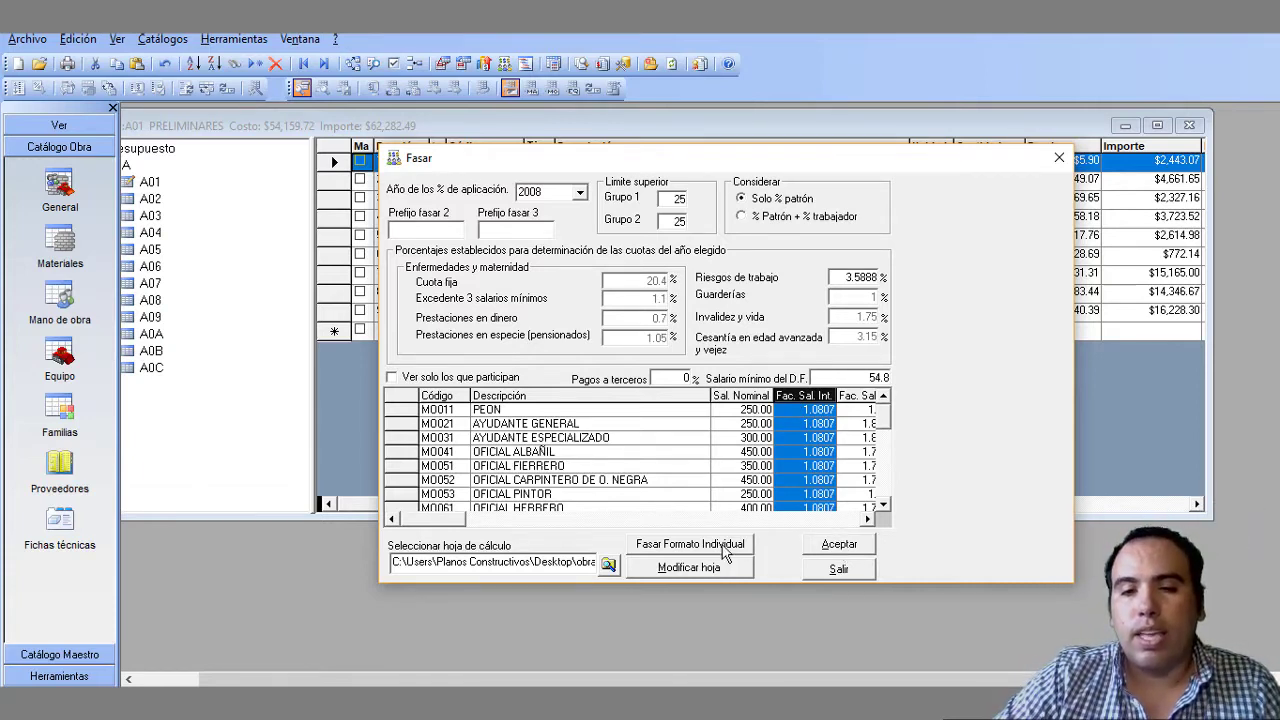
click(690, 568)
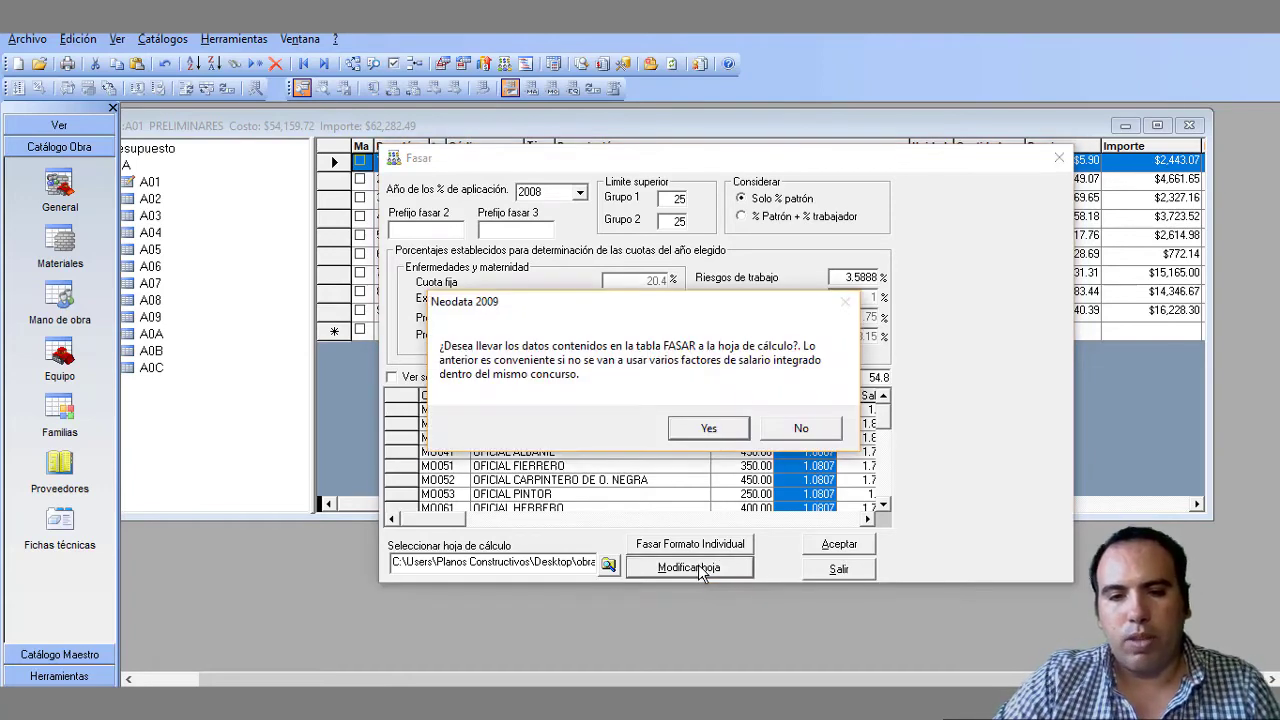
click(708, 430)
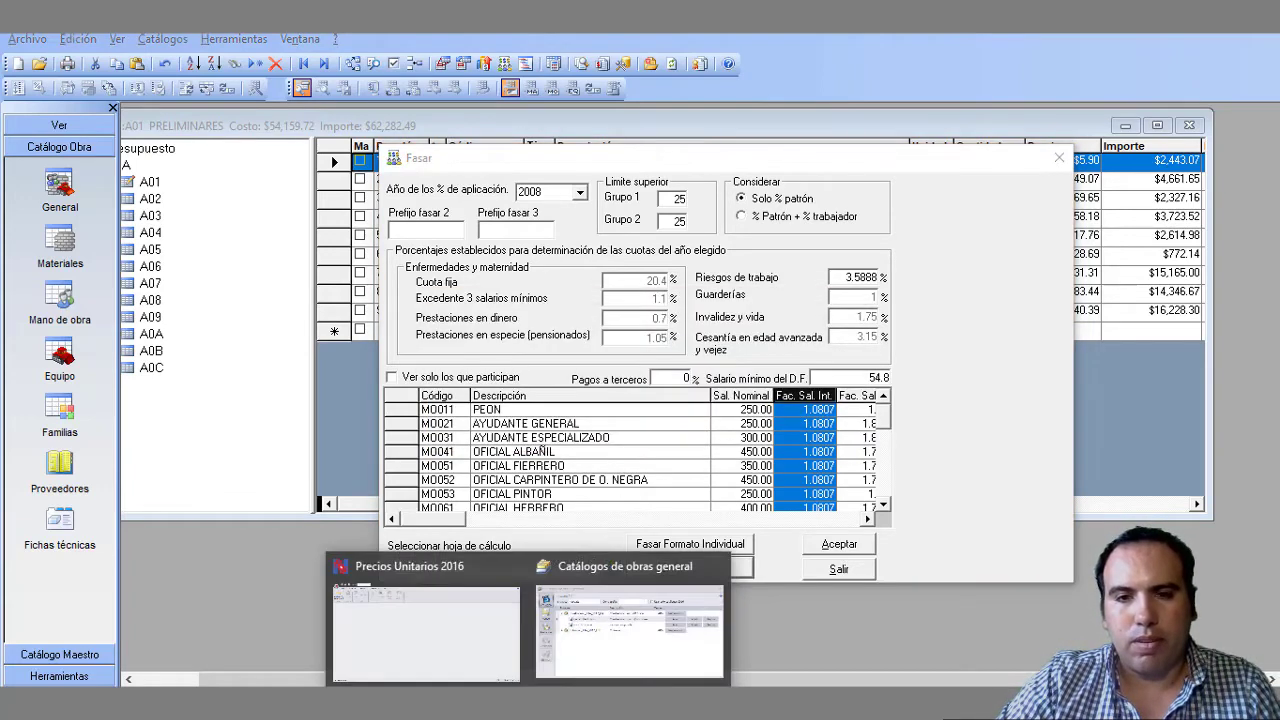
- Switch to Precios Unitarios 2016 and open the ConstruBASE-Libre project from the general works catalogue
click(592, 637)
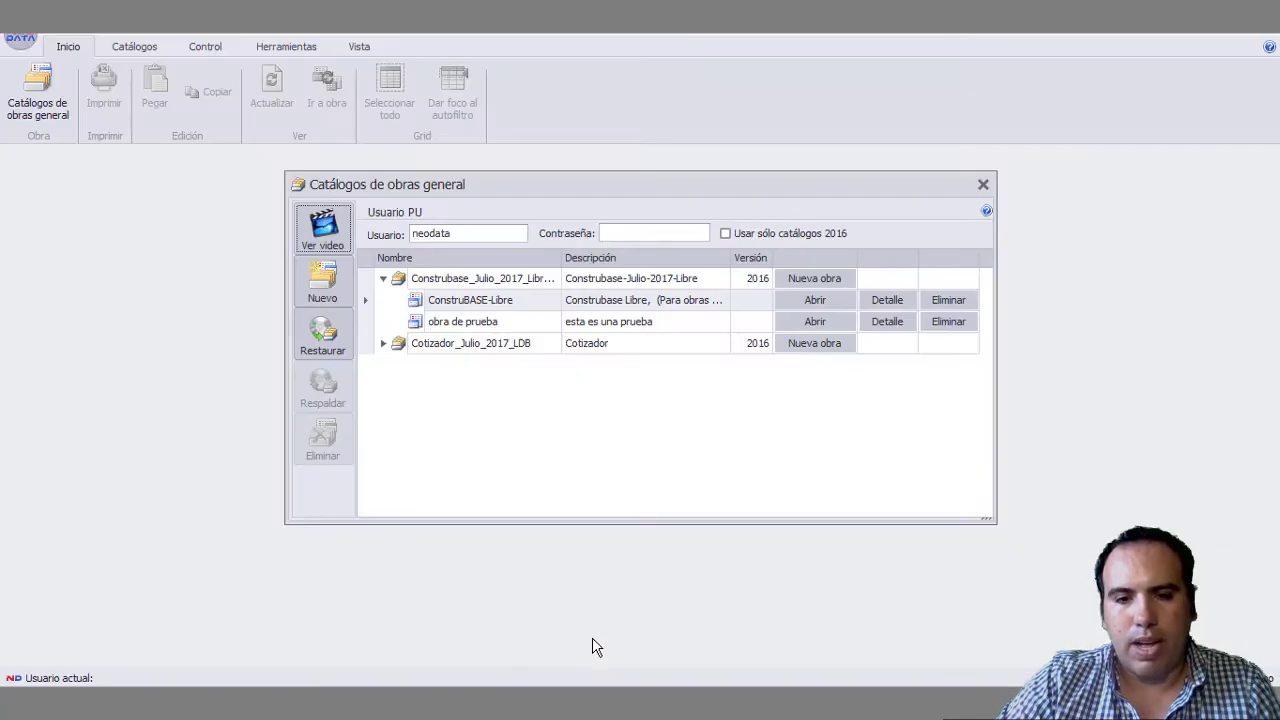
click(806, 304)
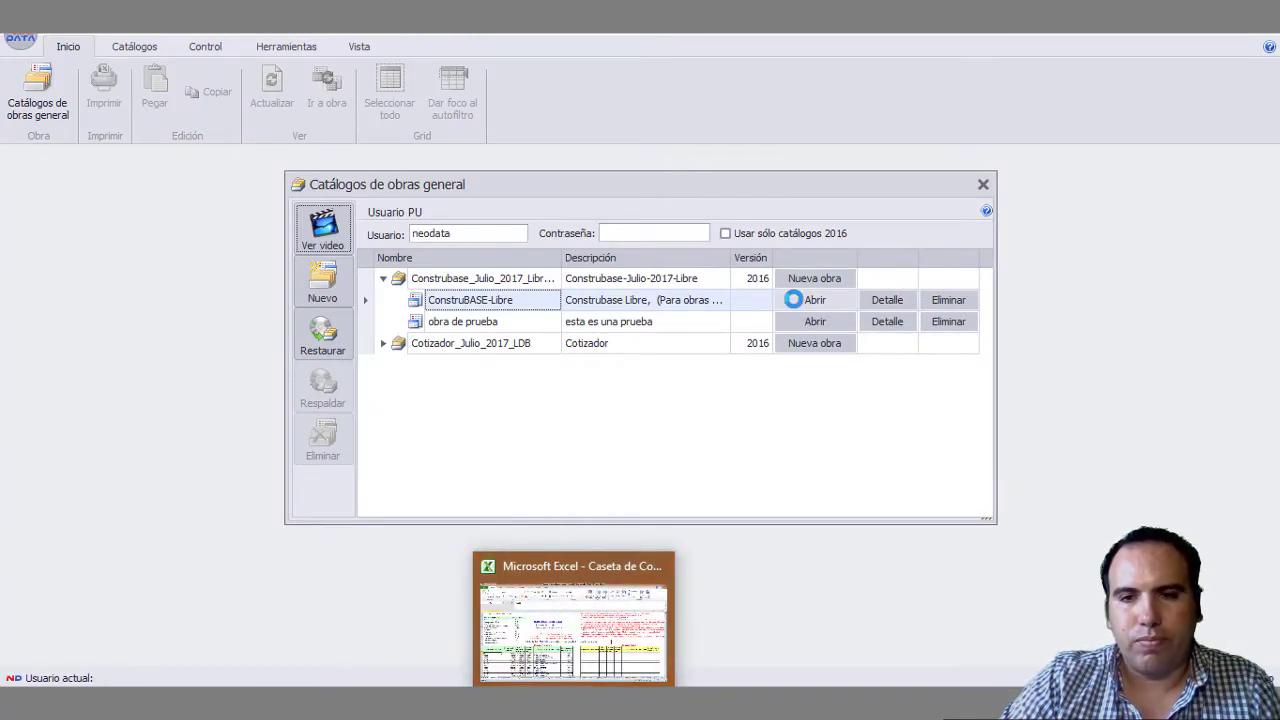
mouse_move(549, 700)
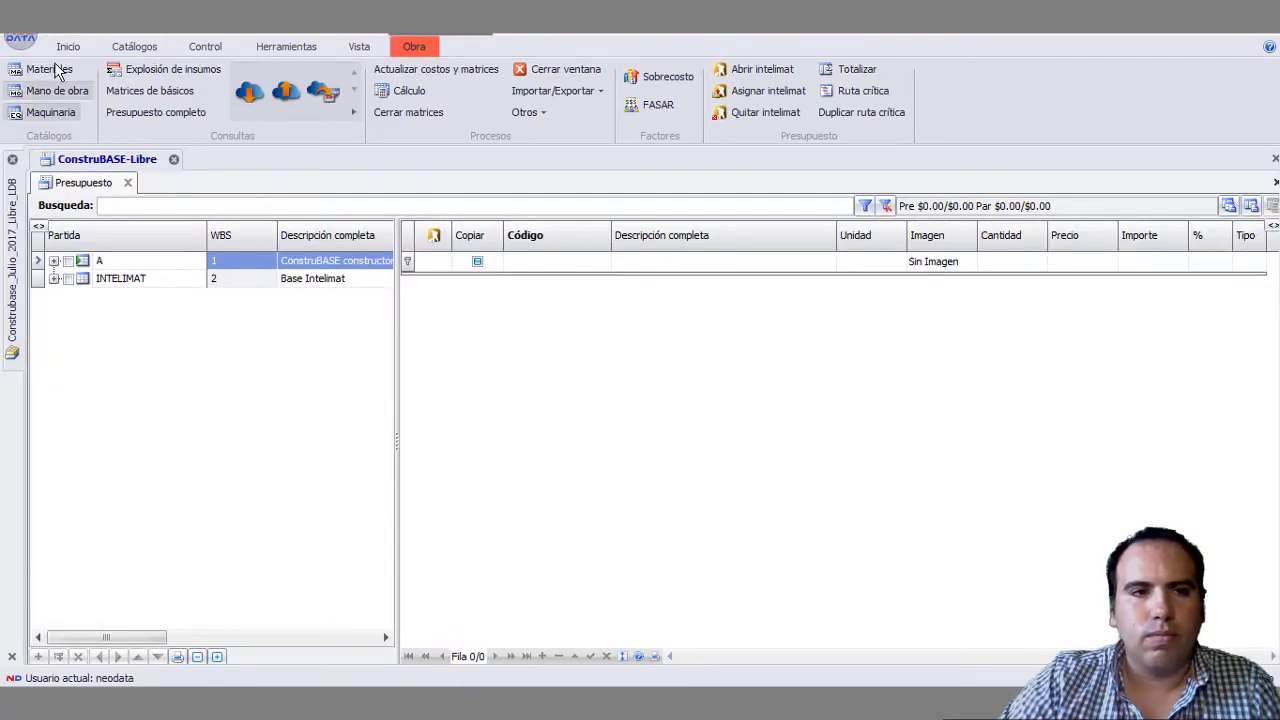
- Open the FASAR settings of ConstruBASE-Libre and open its FasarEstandar calculation sheet for modification
click(30, 43)
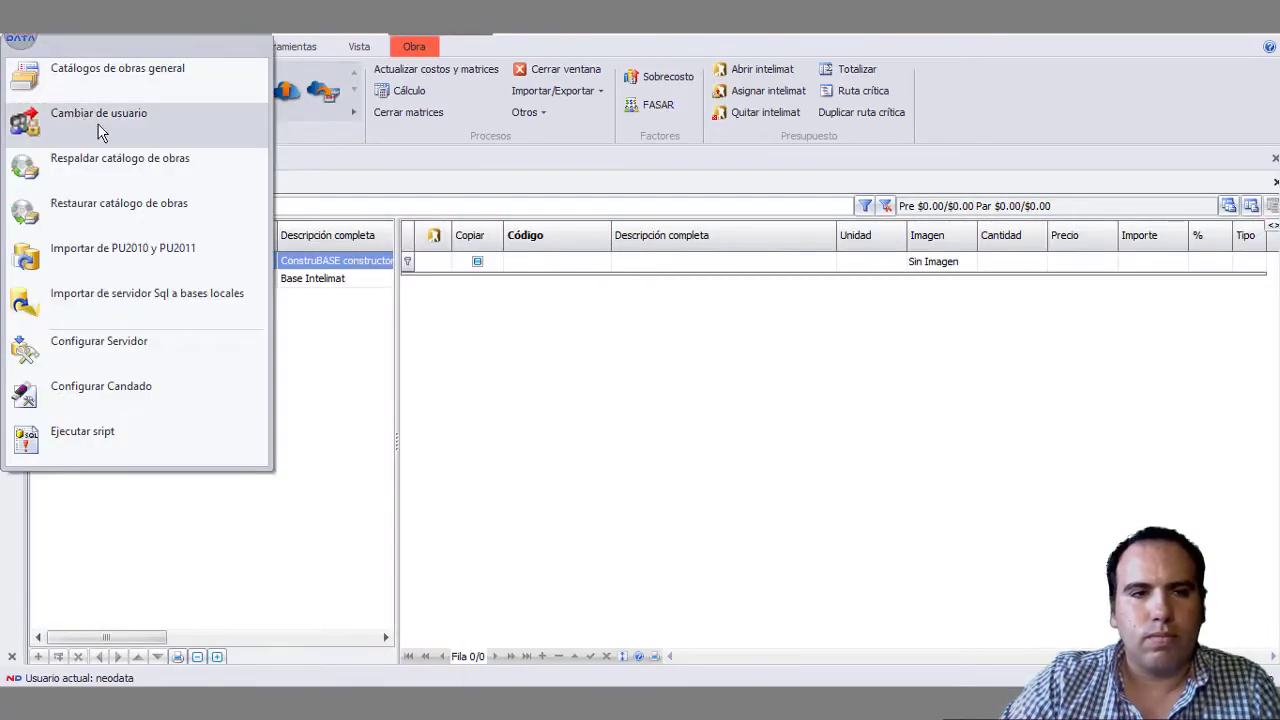
click(634, 406)
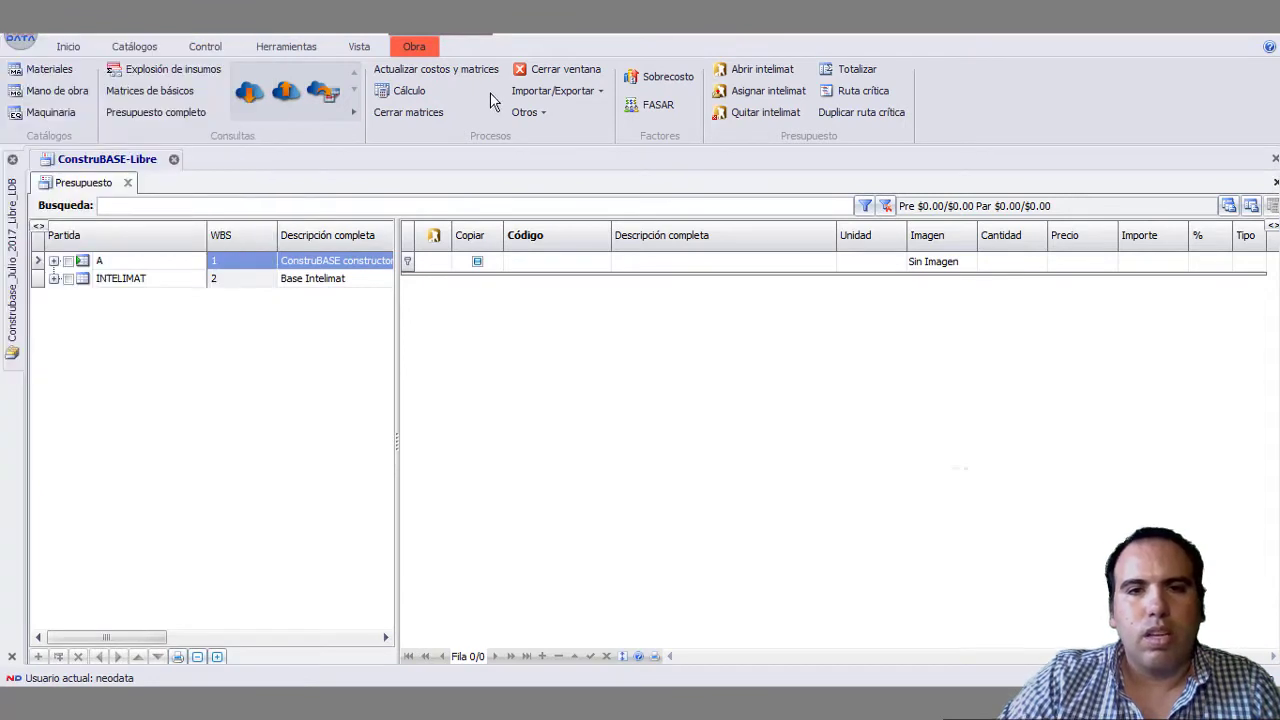
click(652, 106)
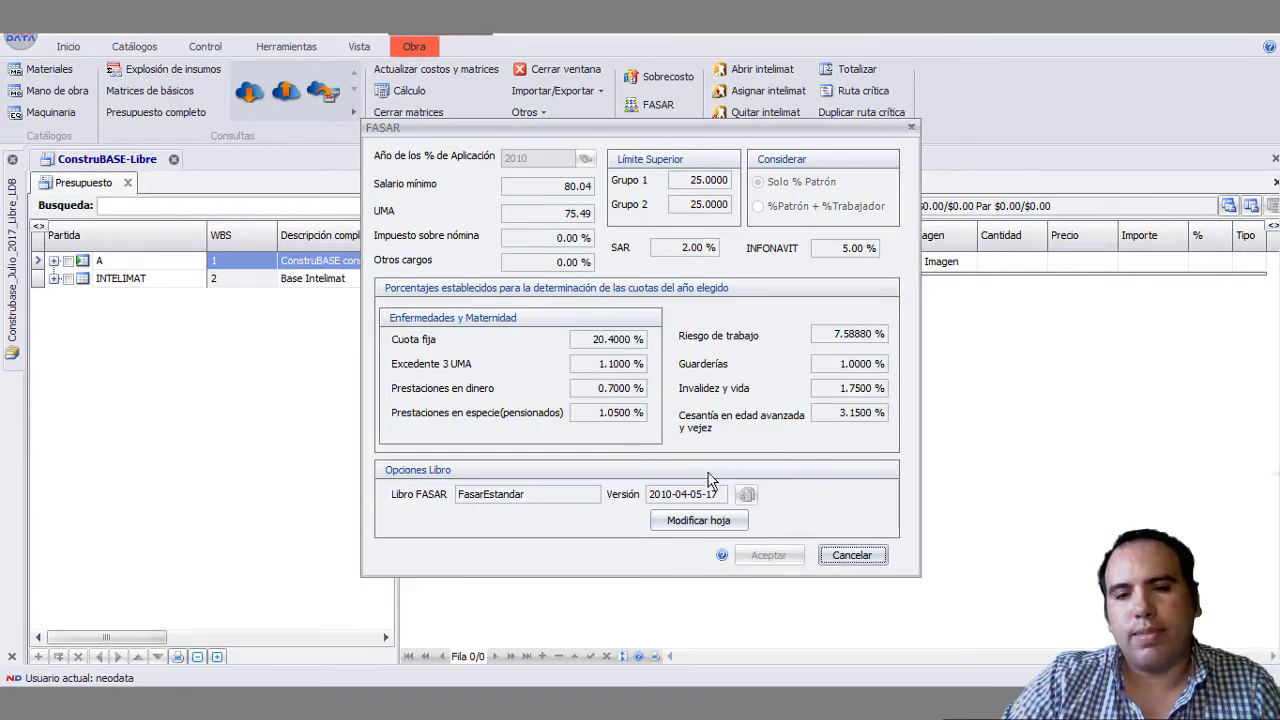
click(711, 521)
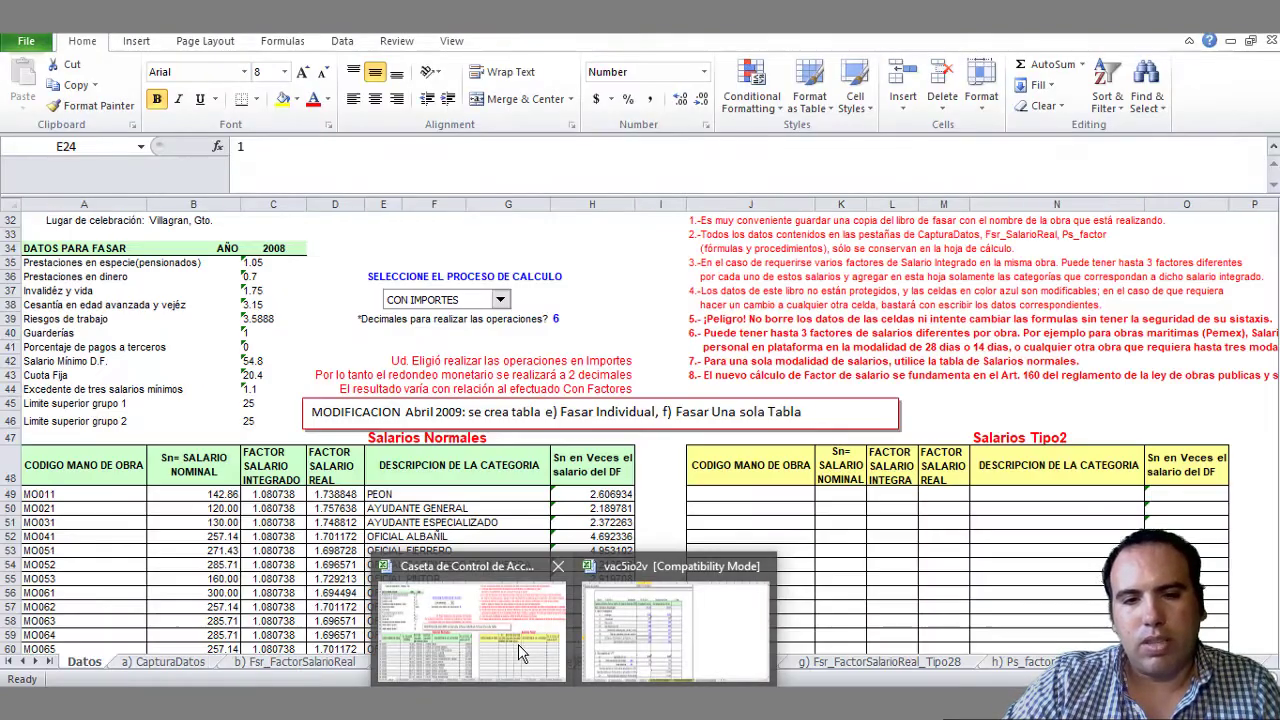
- Switch to the Caseta de Control de Accesos workbook in Excel and examine the Datos salary table and the CapturaDatos sheet's days and percentages
click(516, 644)
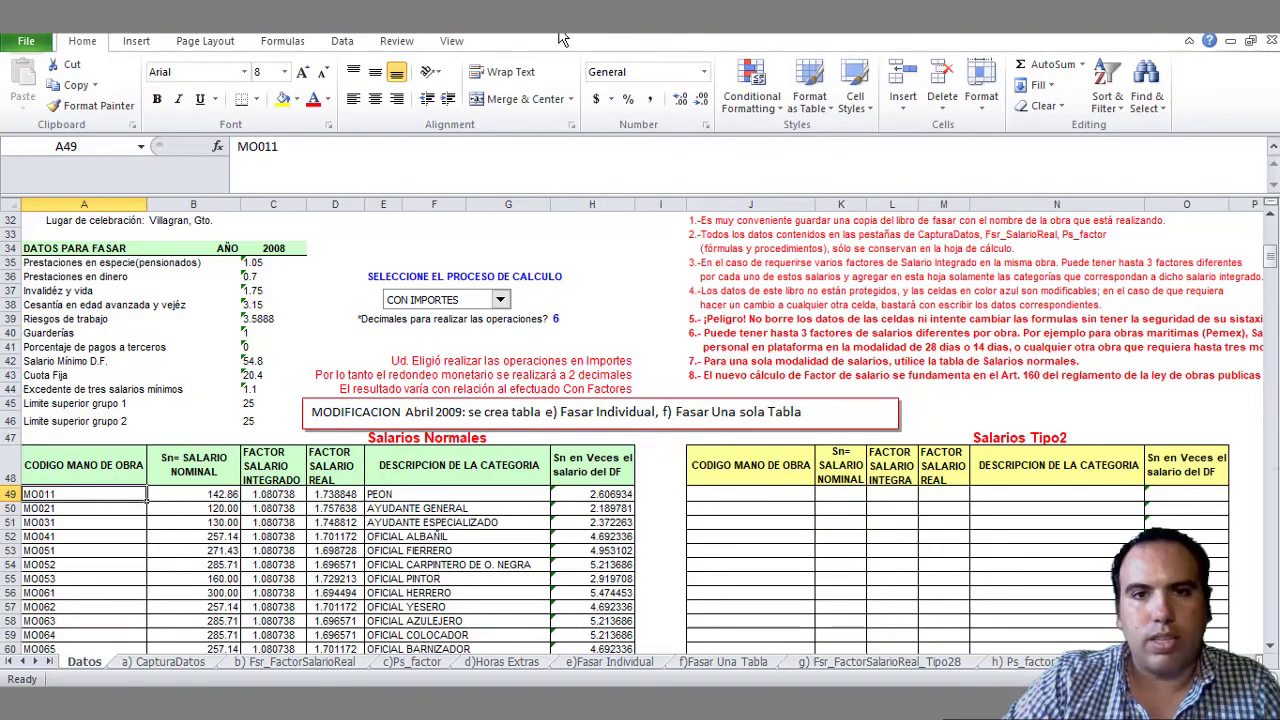
scroll(267, 484, down, 5)
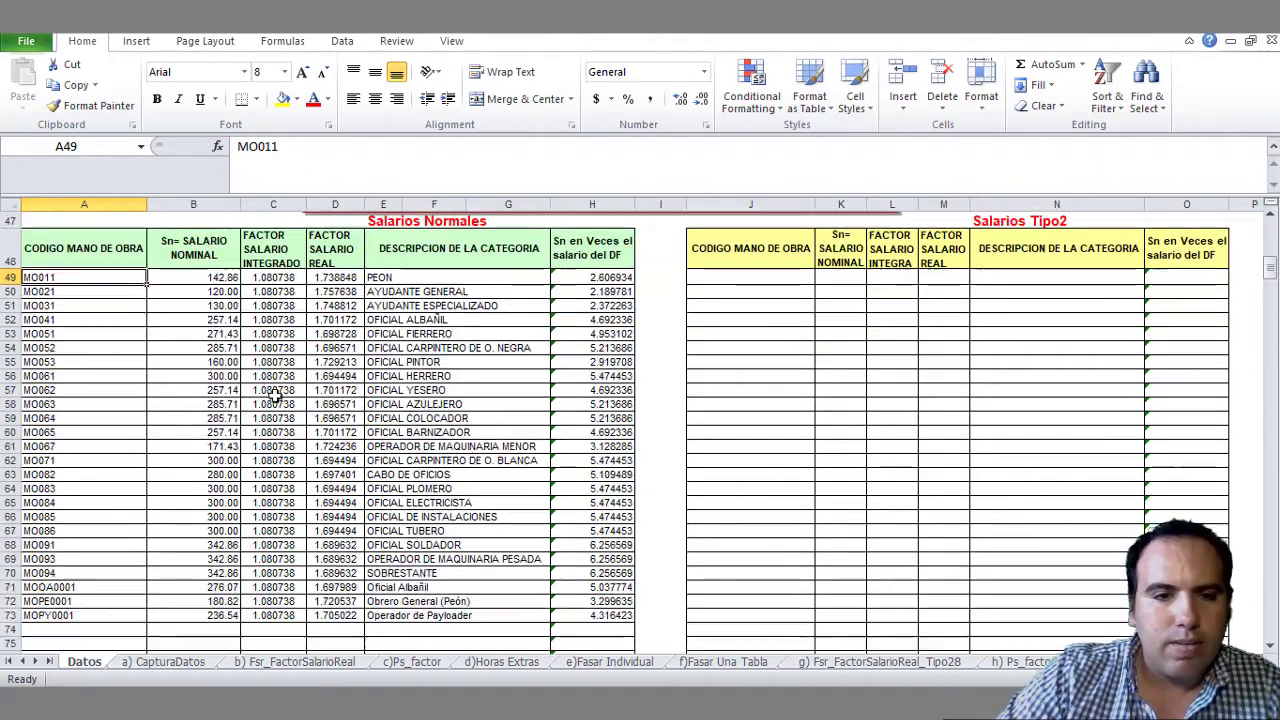
click(171, 662)
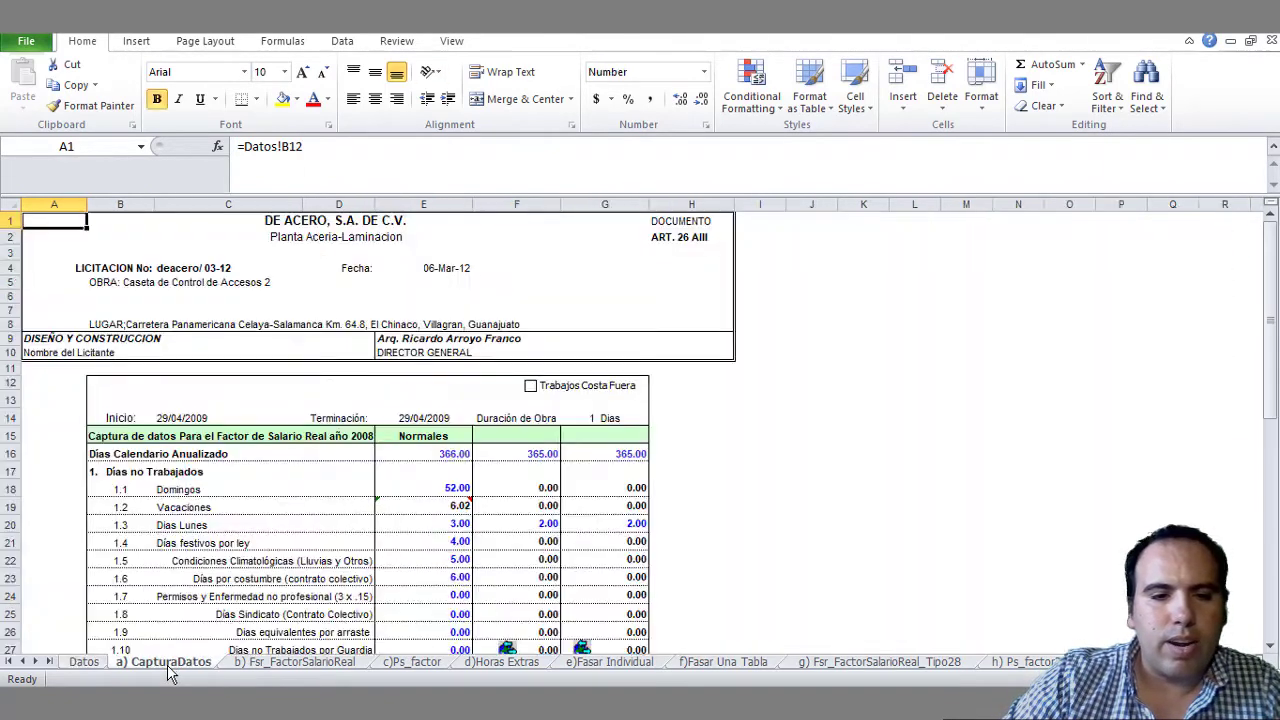
scroll(346, 515, down, 7)
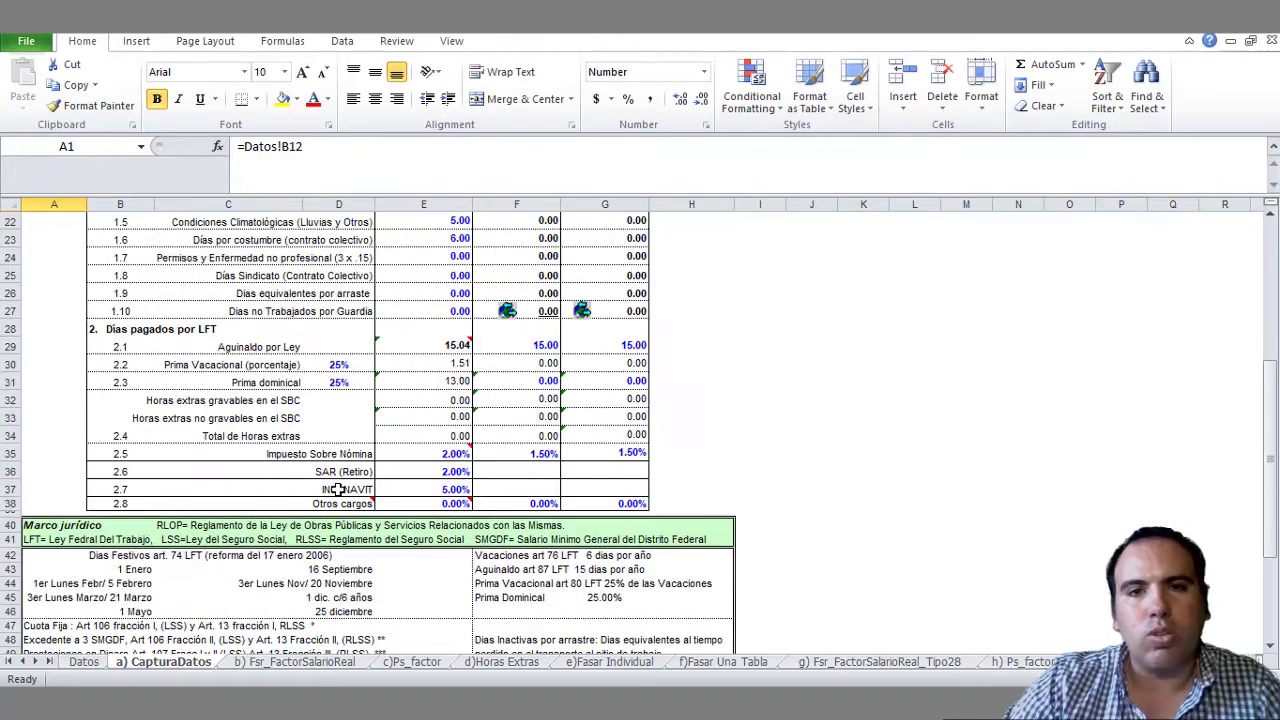
scroll(346, 505, up, 4)
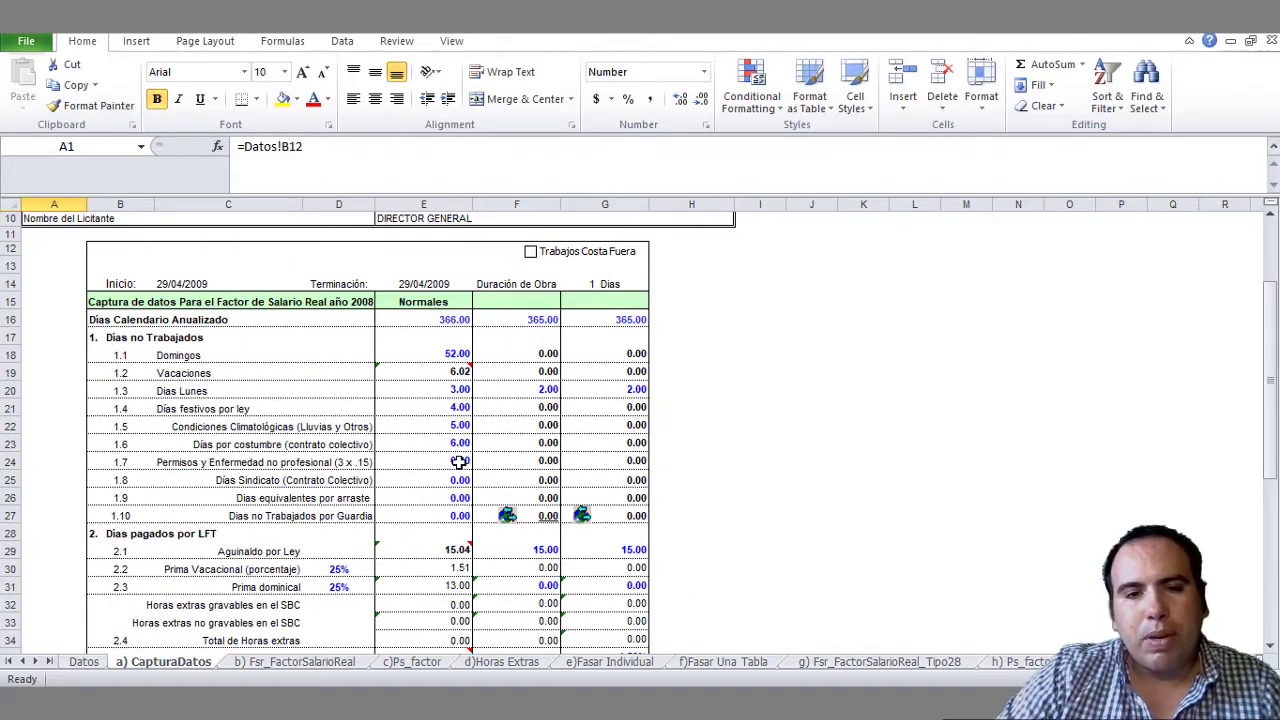
- Examine the CapturaDatos sheet's days not worked, days paid by law, percentages and the legal framework notes below them
scroll(460, 466, down, 3)
scroll(205, 422, up, 4)
scroll(222, 368, down, 2)
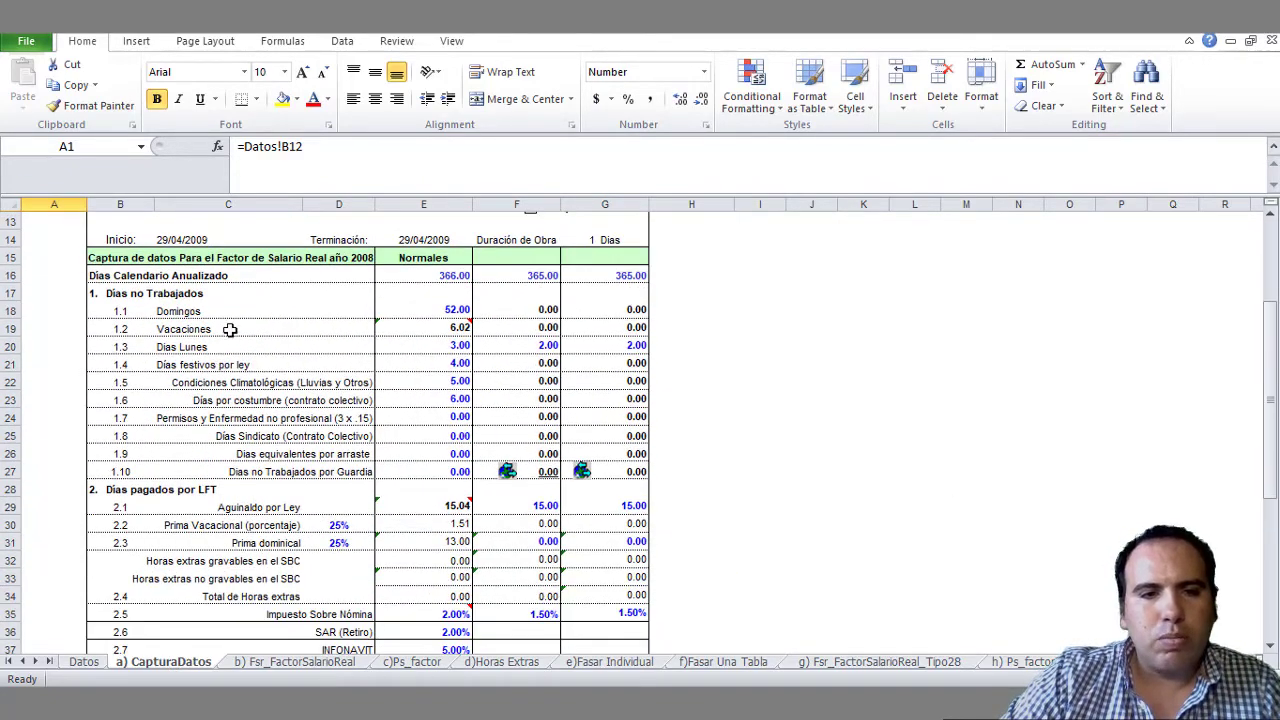
scroll(298, 310, down, 1)
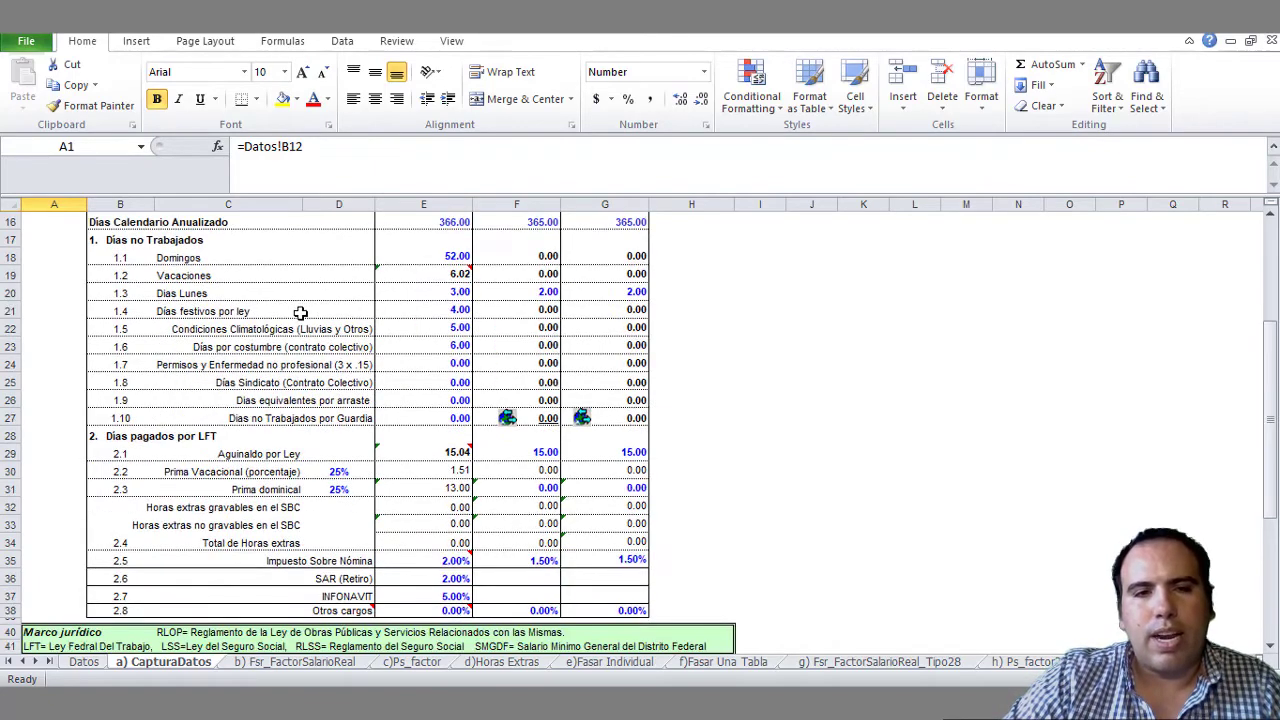
scroll(421, 392, down, 9)
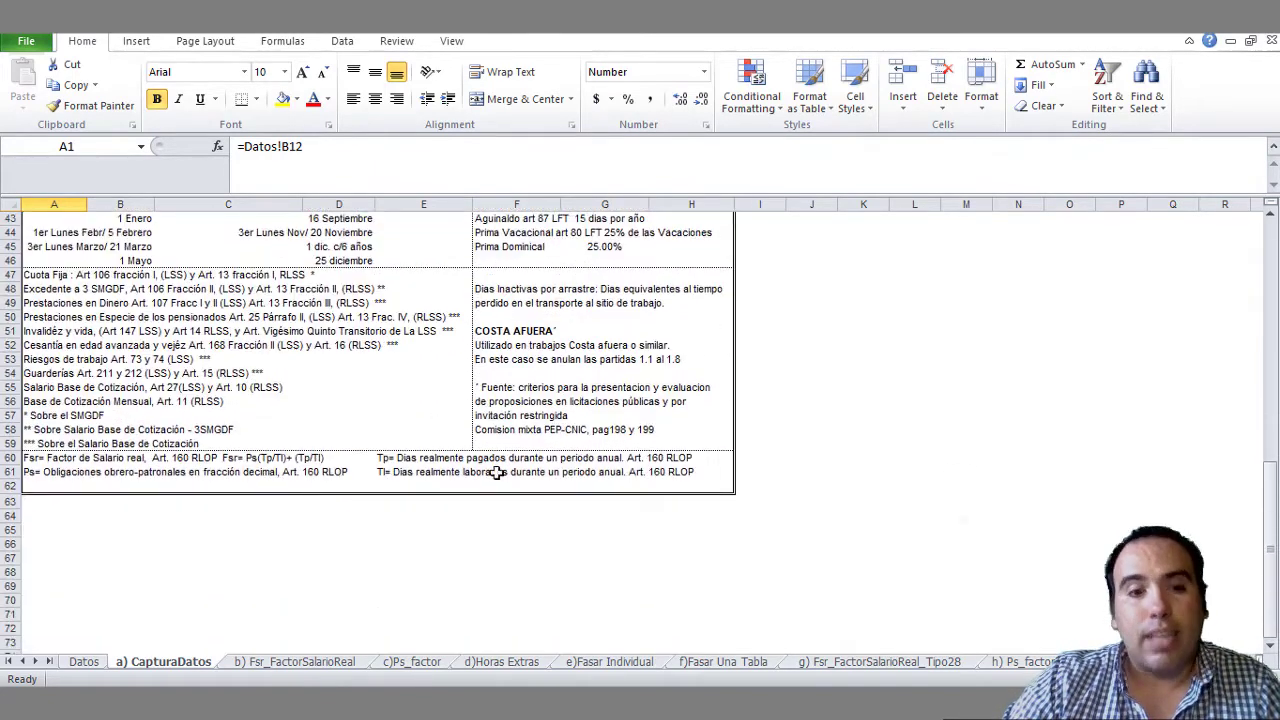
- Examine the Fsr_FactorSalarioReal sheet's paid and worked day totals and its real salary table by labour category
click(310, 661)
scroll(426, 528, down, 3)
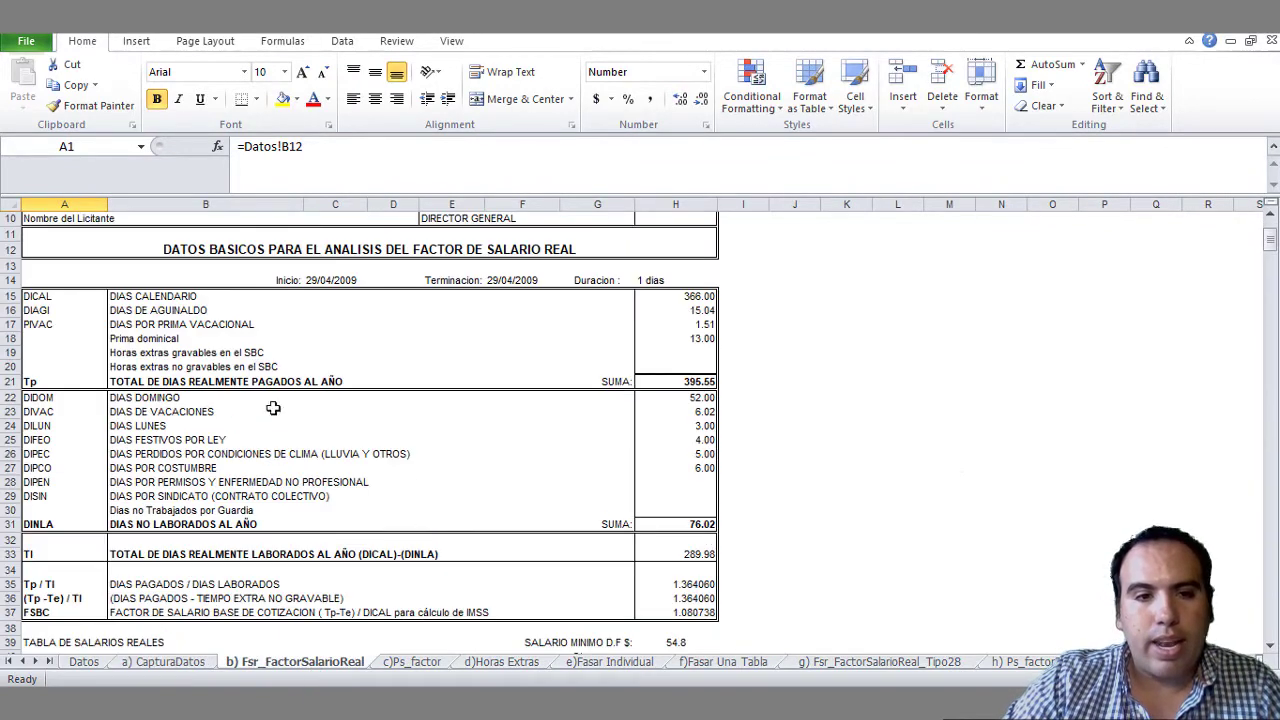
click(191, 330)
click(204, 431)
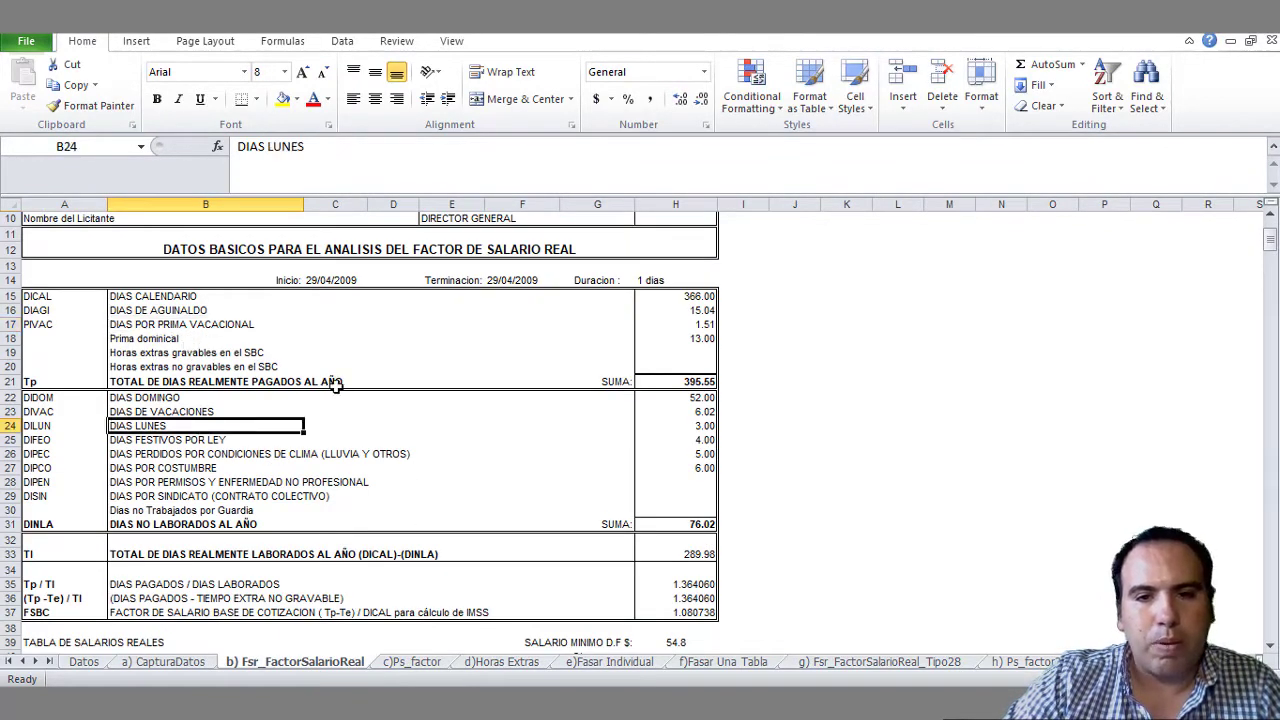
scroll(336, 385, down, 5)
scroll(351, 428, down, 5)
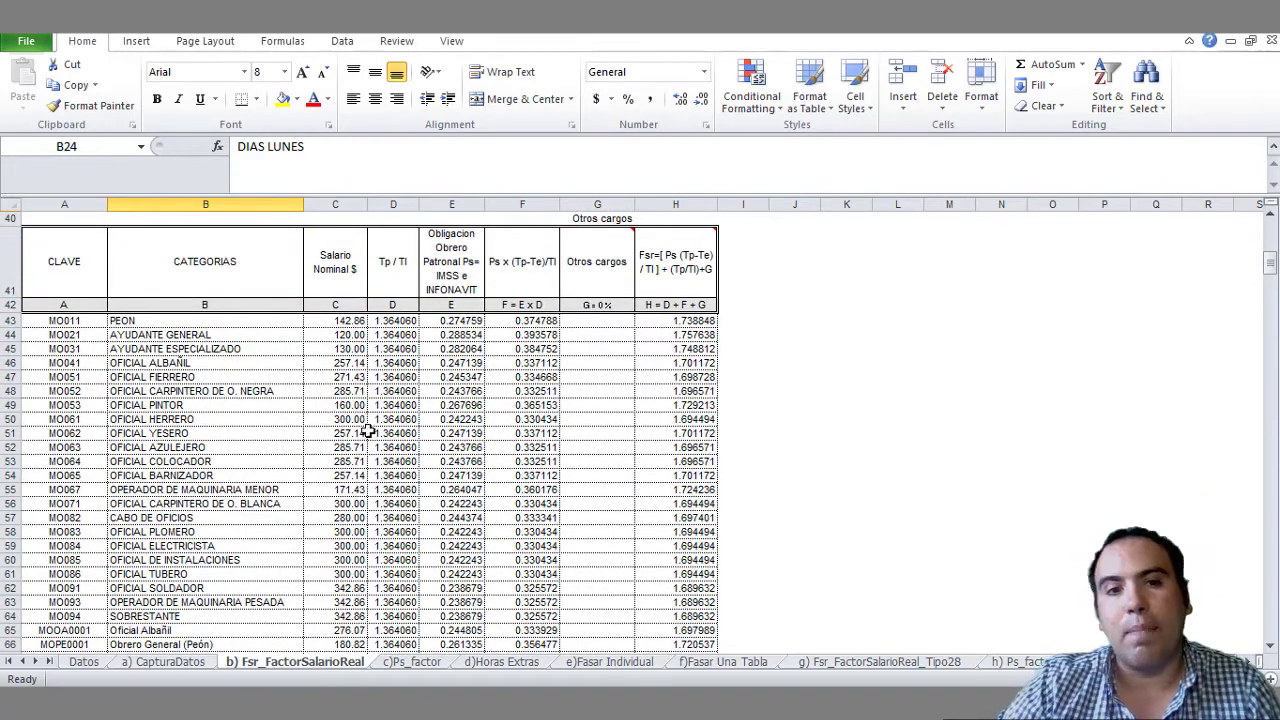
scroll(368, 432, down, 3)
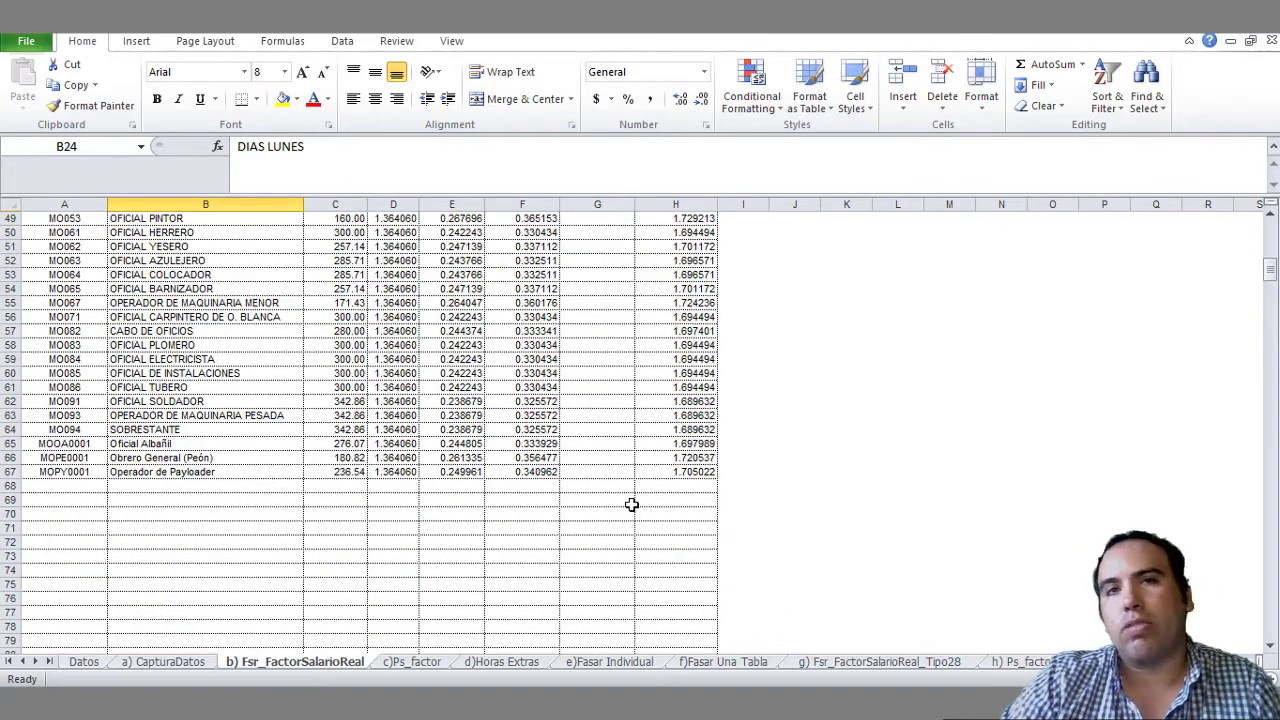
- Look through the Ps_factor, Horas Extras, Fasar Individual and Fasar Una Tabla sheets and examine the Fsr_FactorSalarioReal_Tipo28 tables
click(414, 664)
click(492, 664)
click(572, 665)
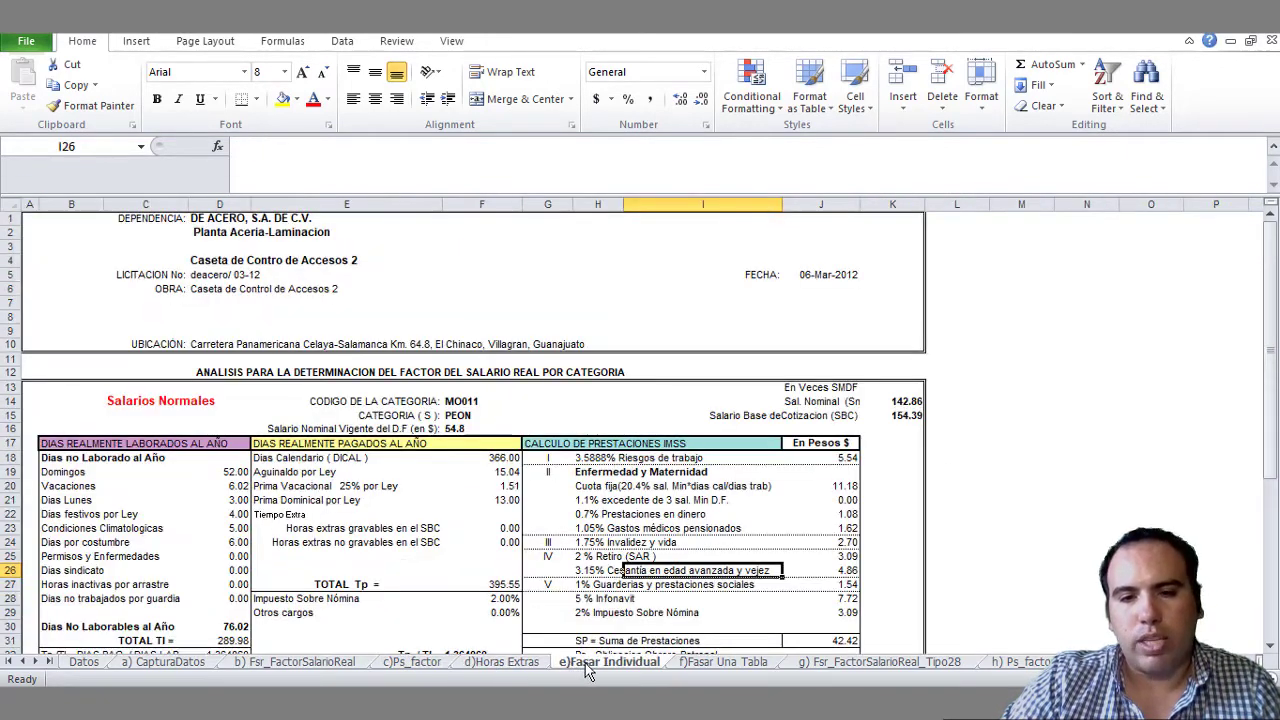
click(722, 664)
click(806, 664)
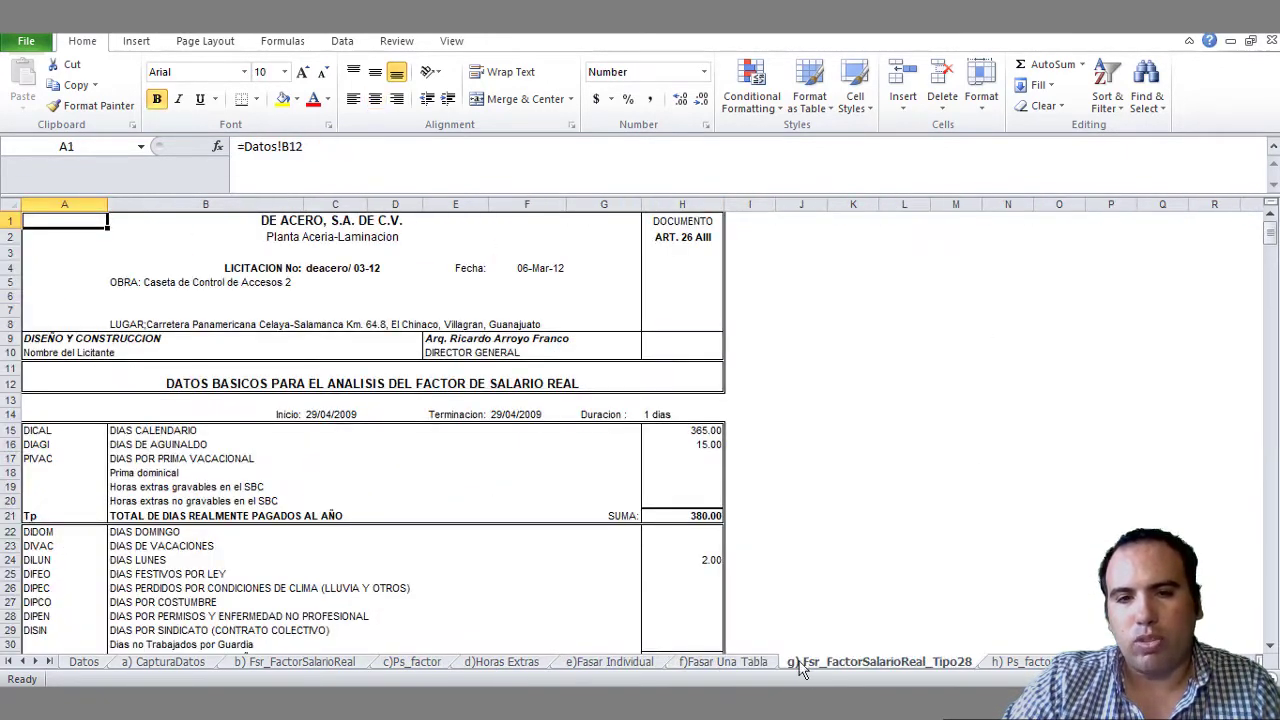
scroll(414, 512, down, 3)
scroll(414, 512, down, 4)
scroll(422, 515, down, 10)
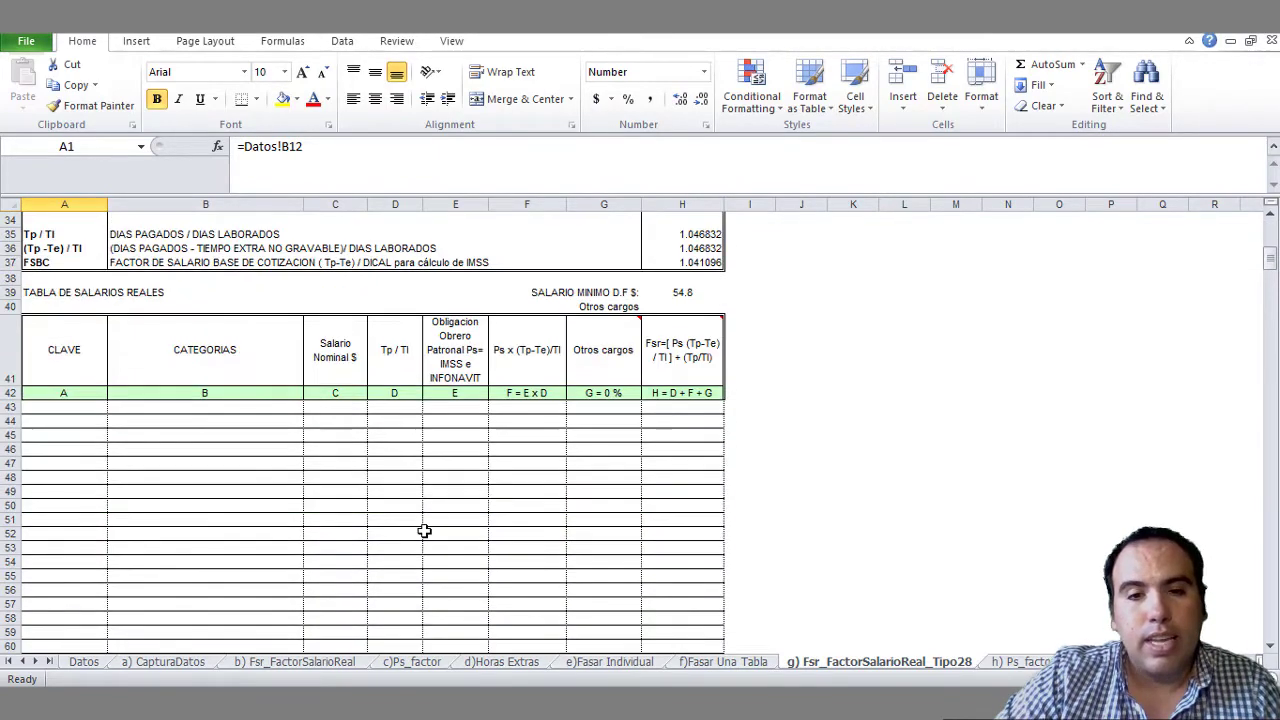
scroll(426, 531, up, 17)
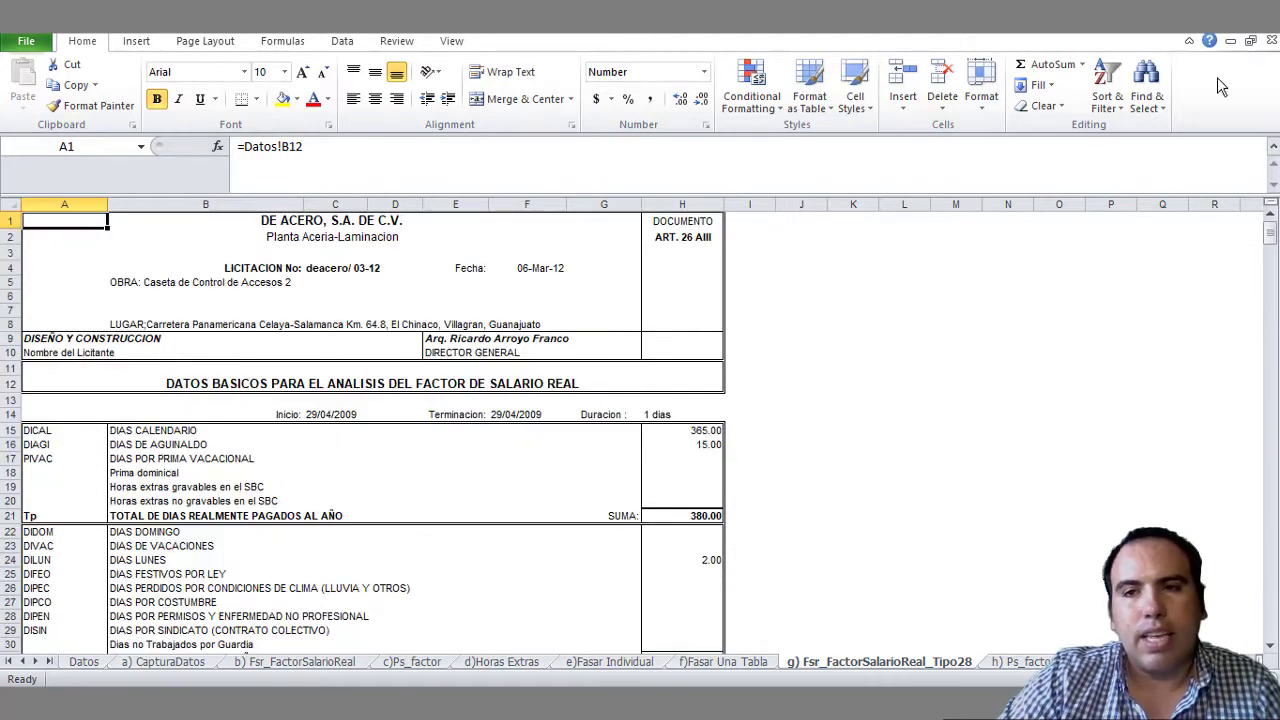
- Close both open salary factor workbooks without saving, returning to the Fasar window of Neodata PU 2016
key(alt+F4)
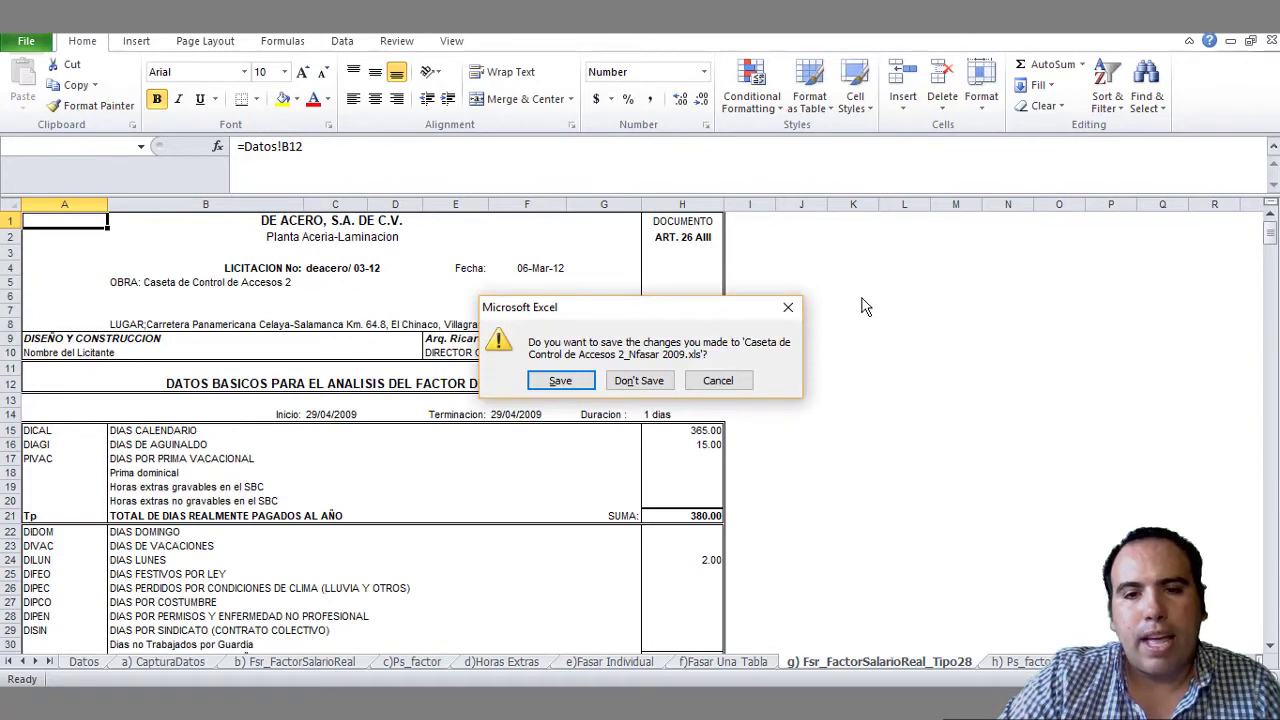
click(641, 384)
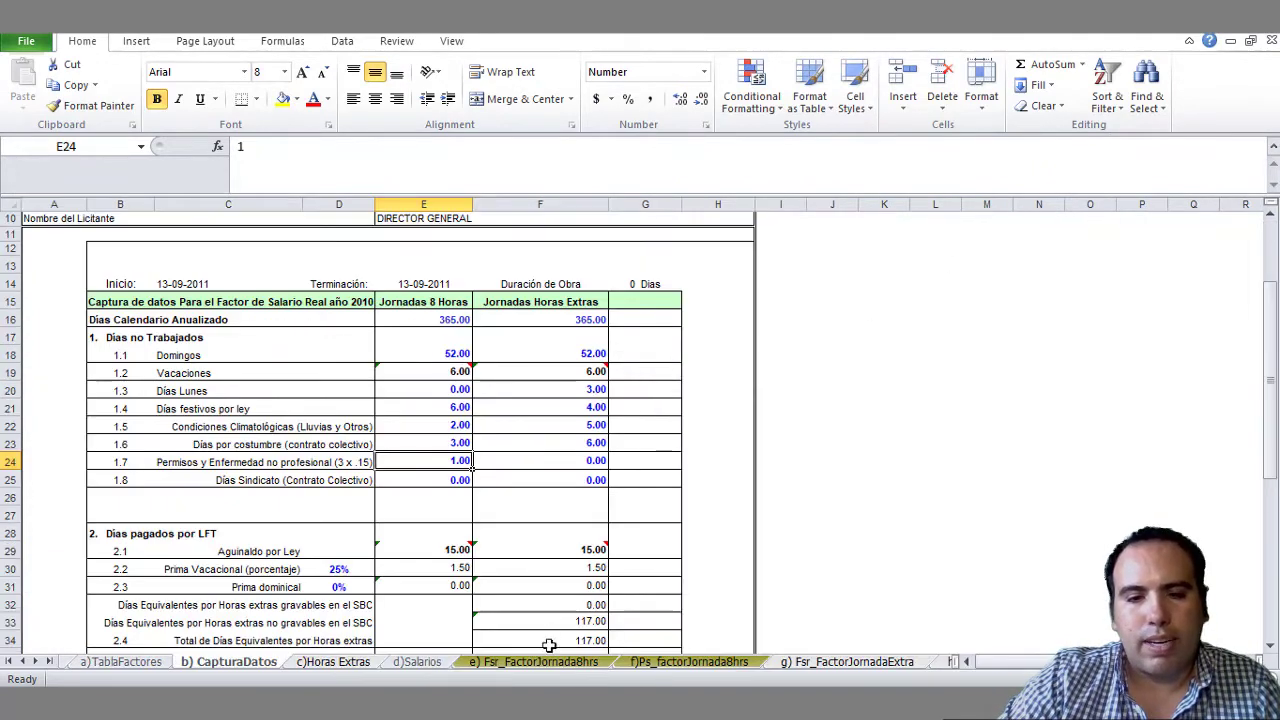
key(alt+F4)
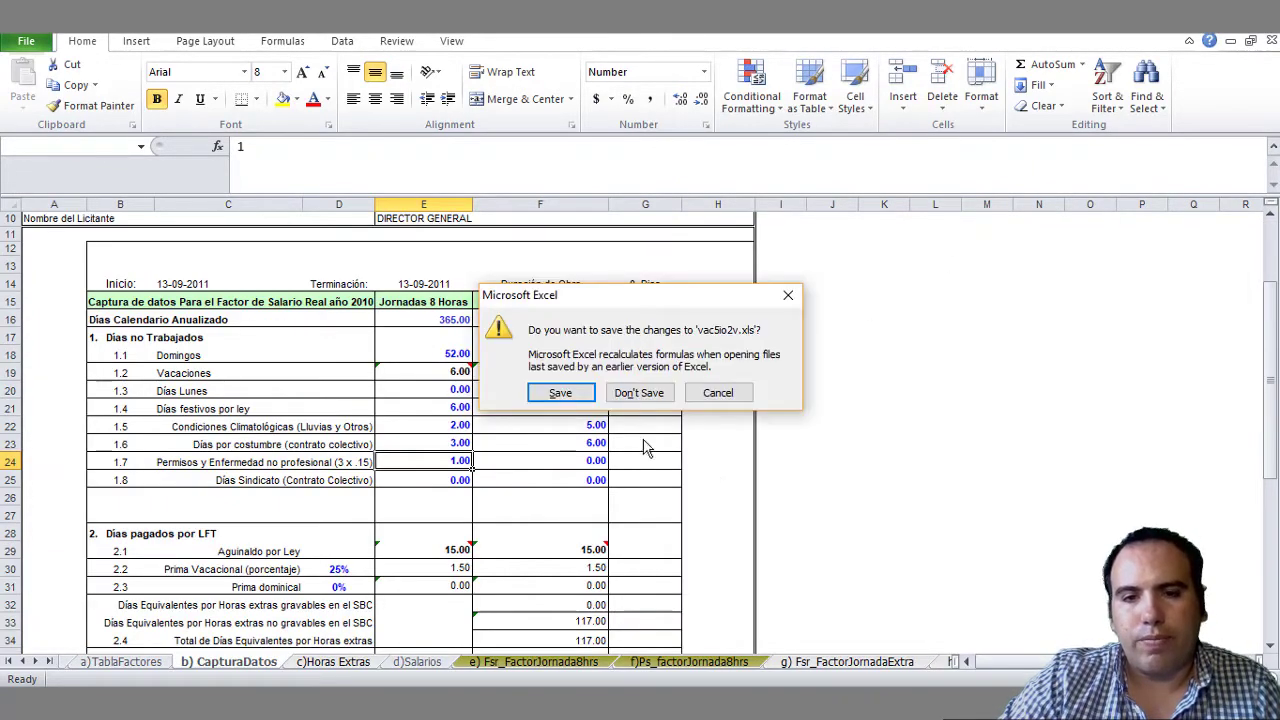
click(638, 392)
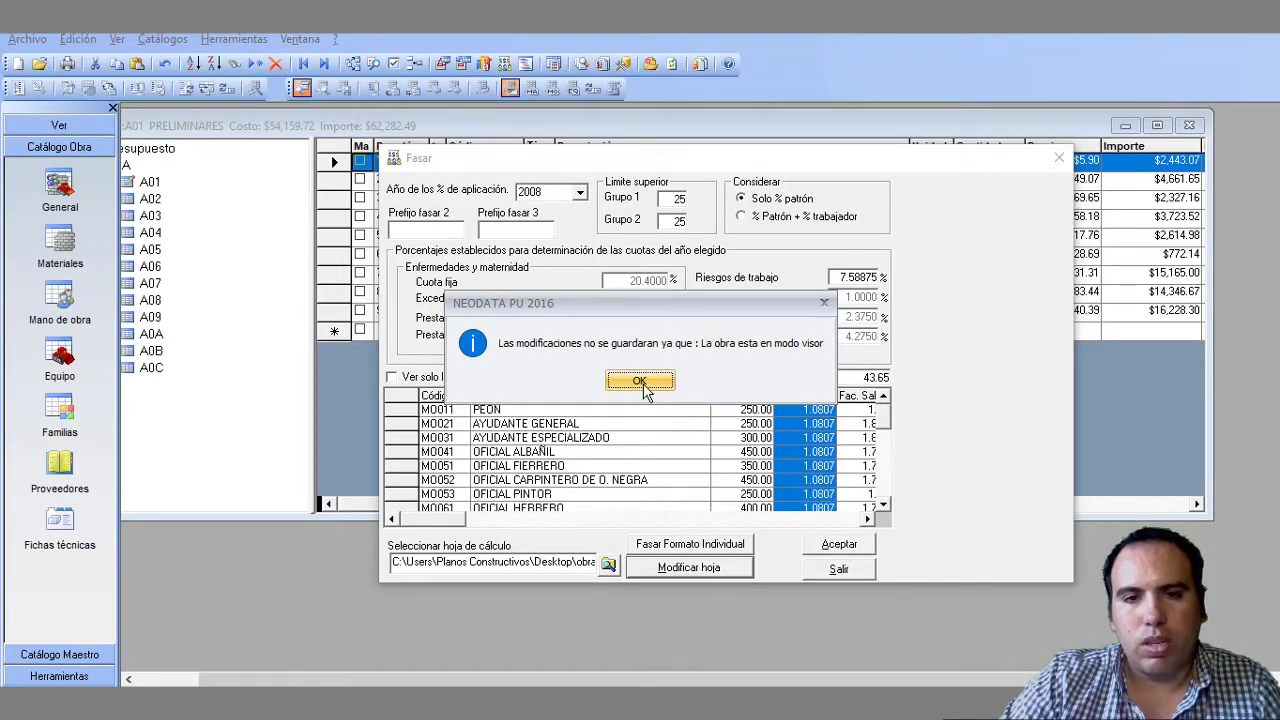
click(641, 383)
- Review the labour categories' nominal salaries, then look up the 2017 general minimum wage in the gob.mx PDF in the browser
scroll(668, 508, down, 5)
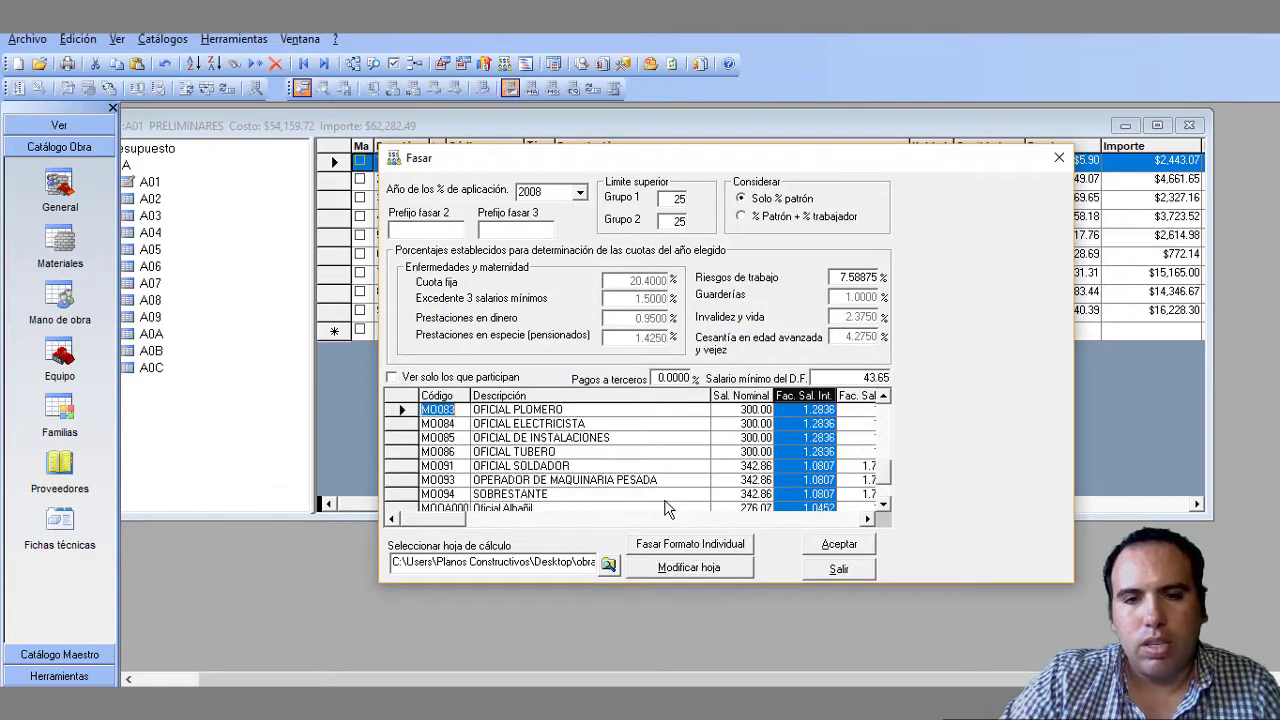
scroll(740, 450, down, 2)
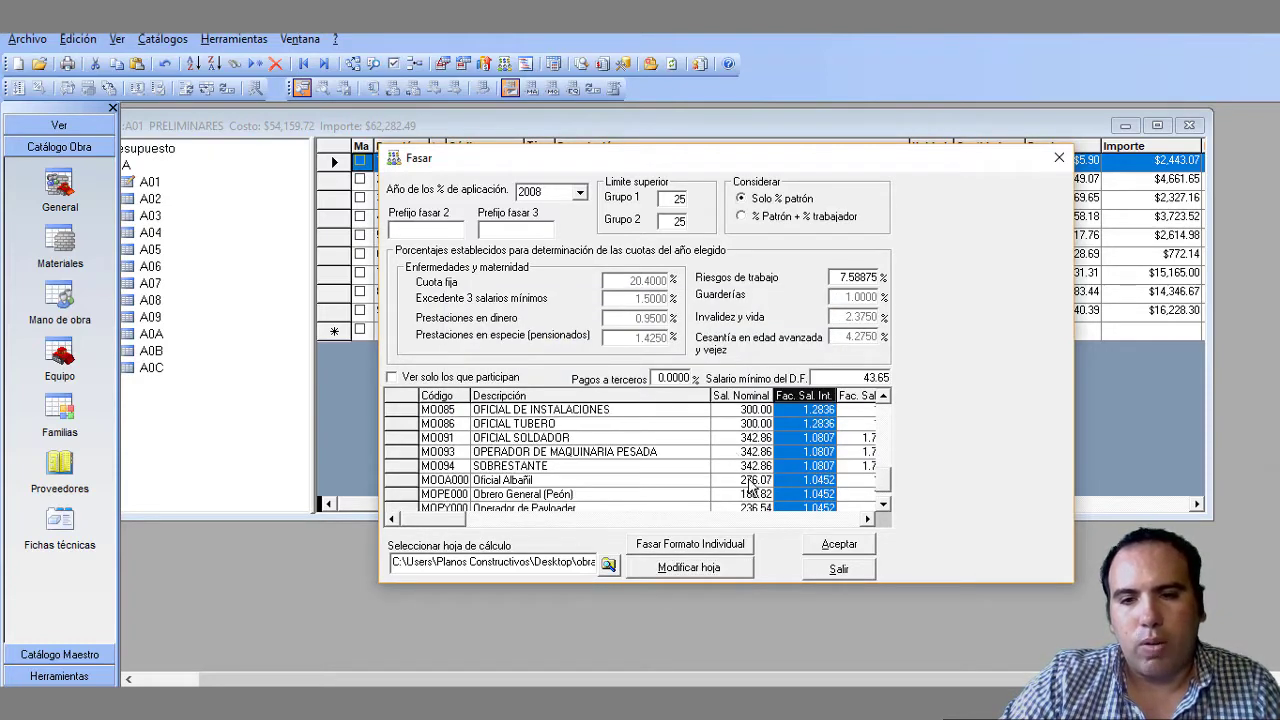
scroll(752, 485, down, 1)
scroll(740, 465, up, 15)
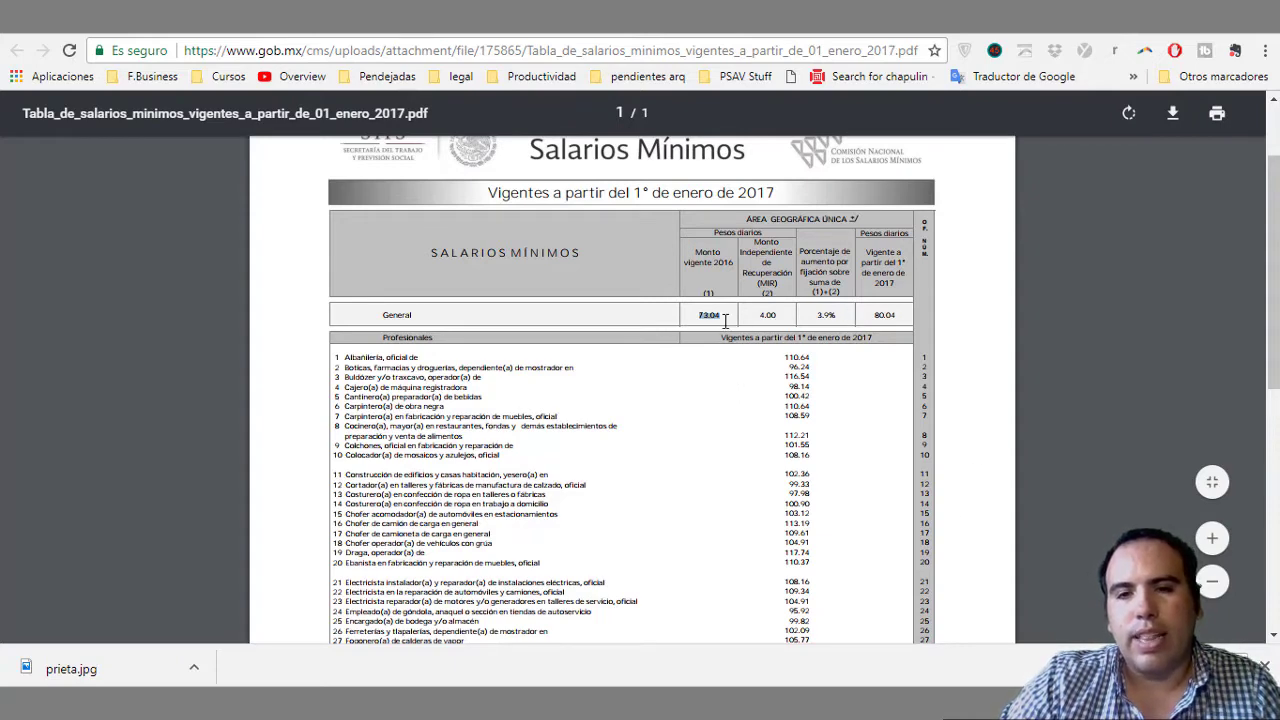
drag(868, 318, 904, 318)
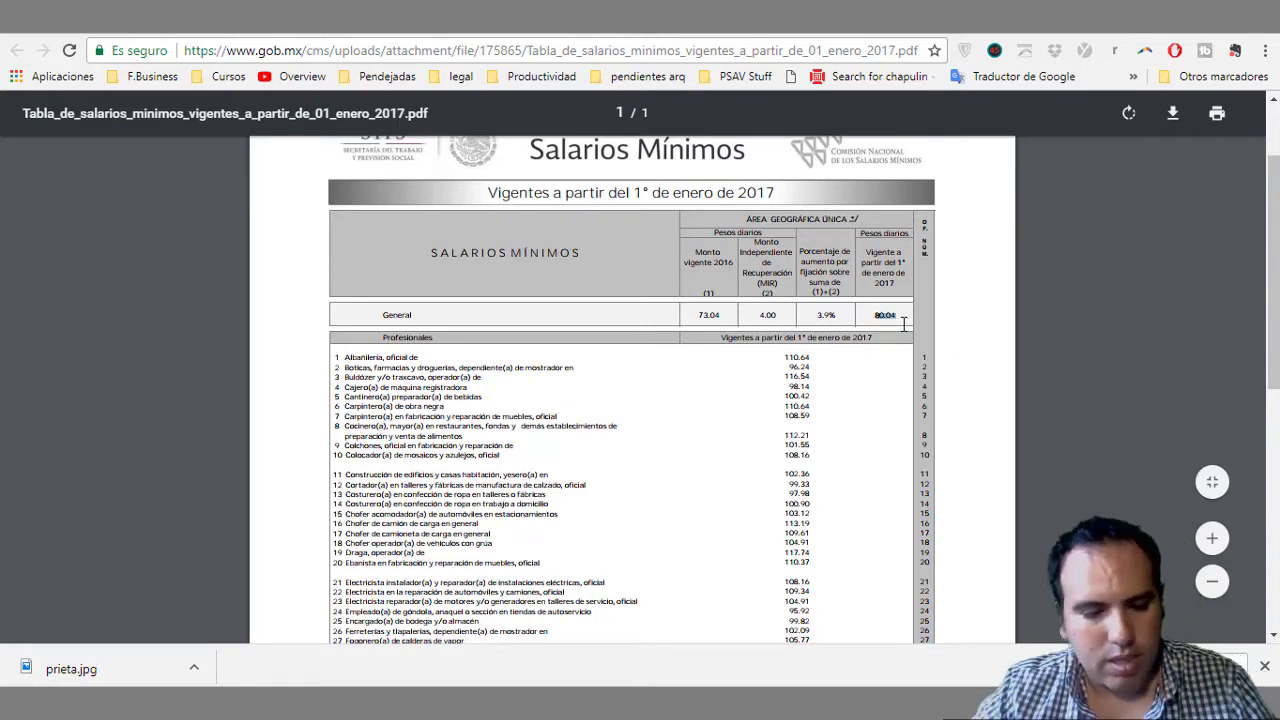
key(ctrl+plus)
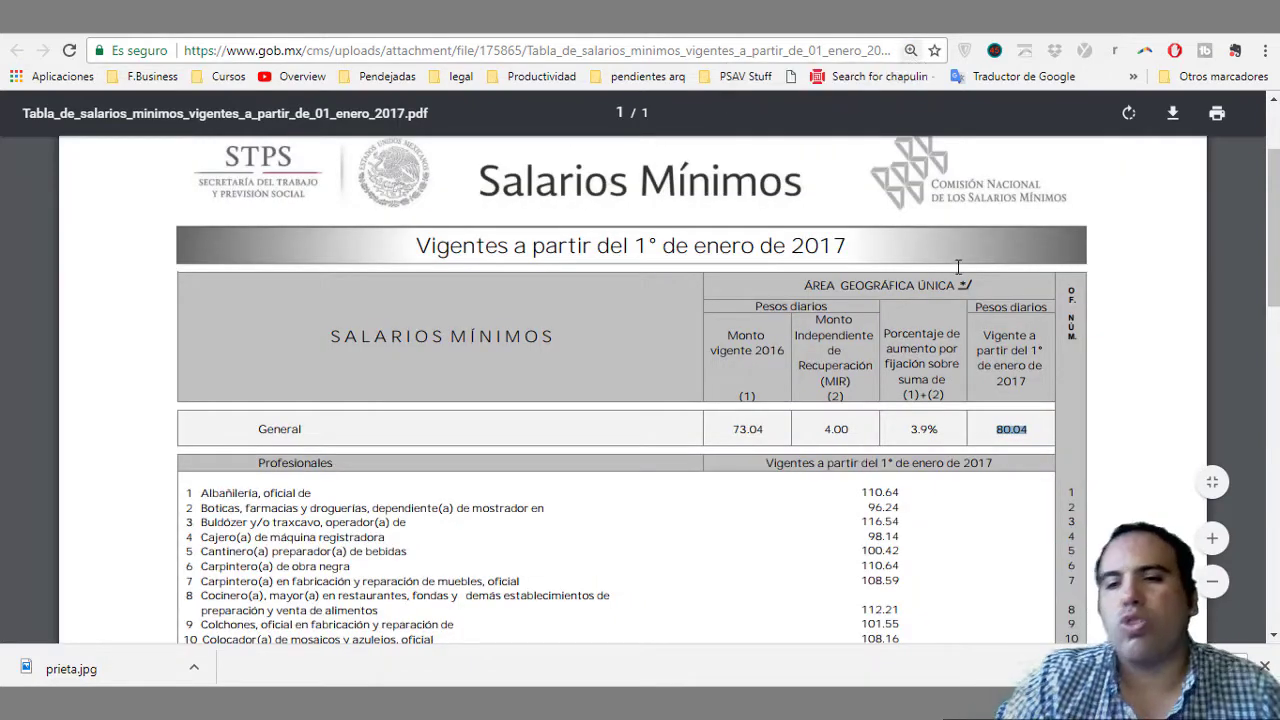
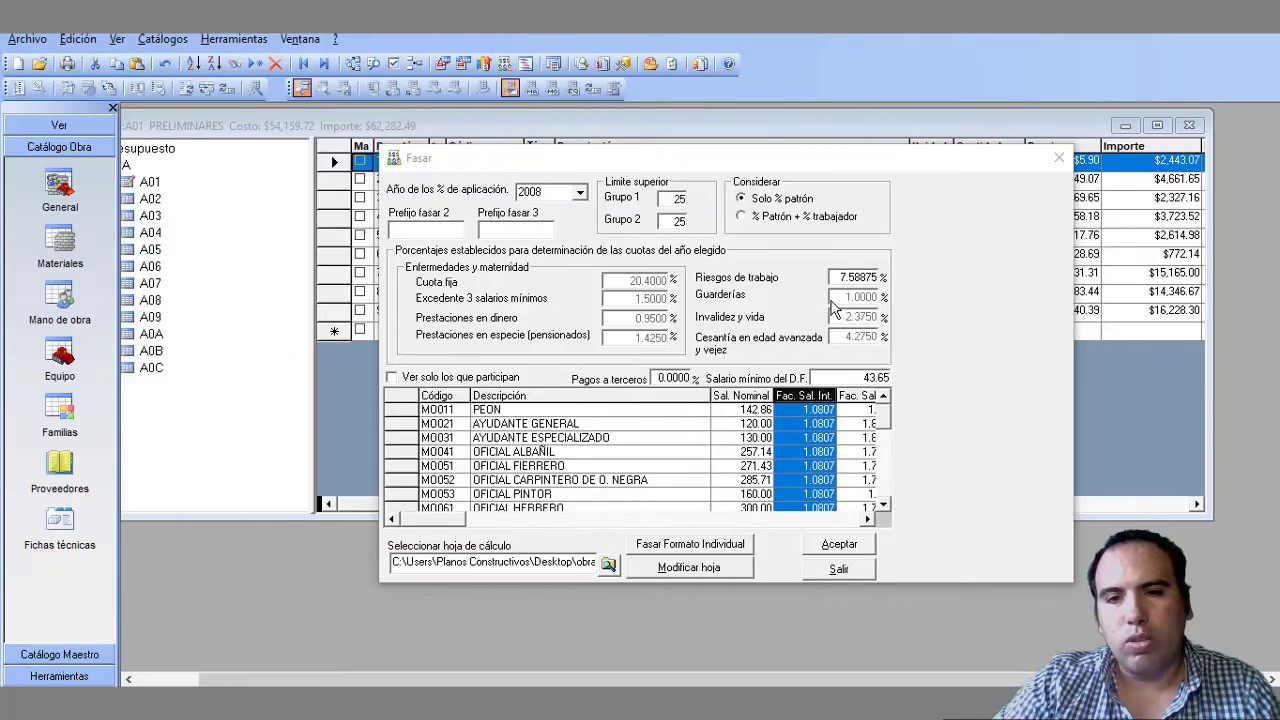
- Set the Salario mínimo del D.F. in the Neodata PU 2016 Fasar window to 80.04
click(857, 378)
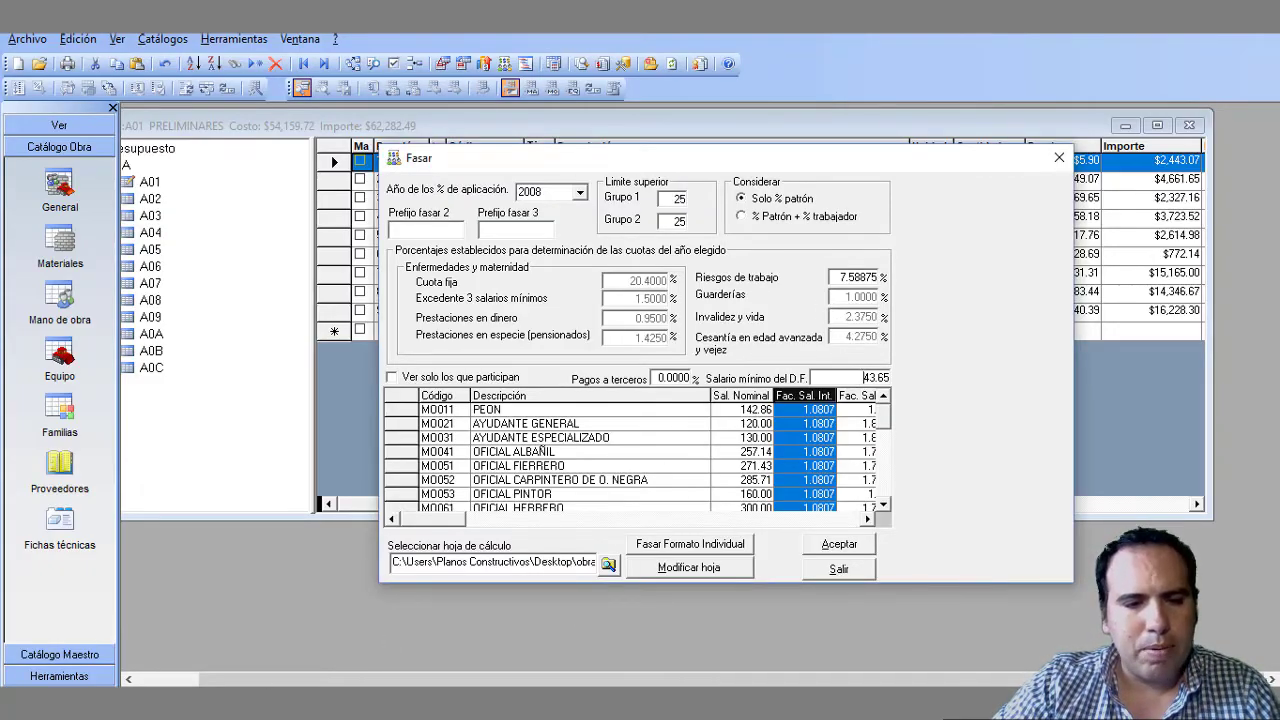
key(alt+Tab)
key(alt+Tab)
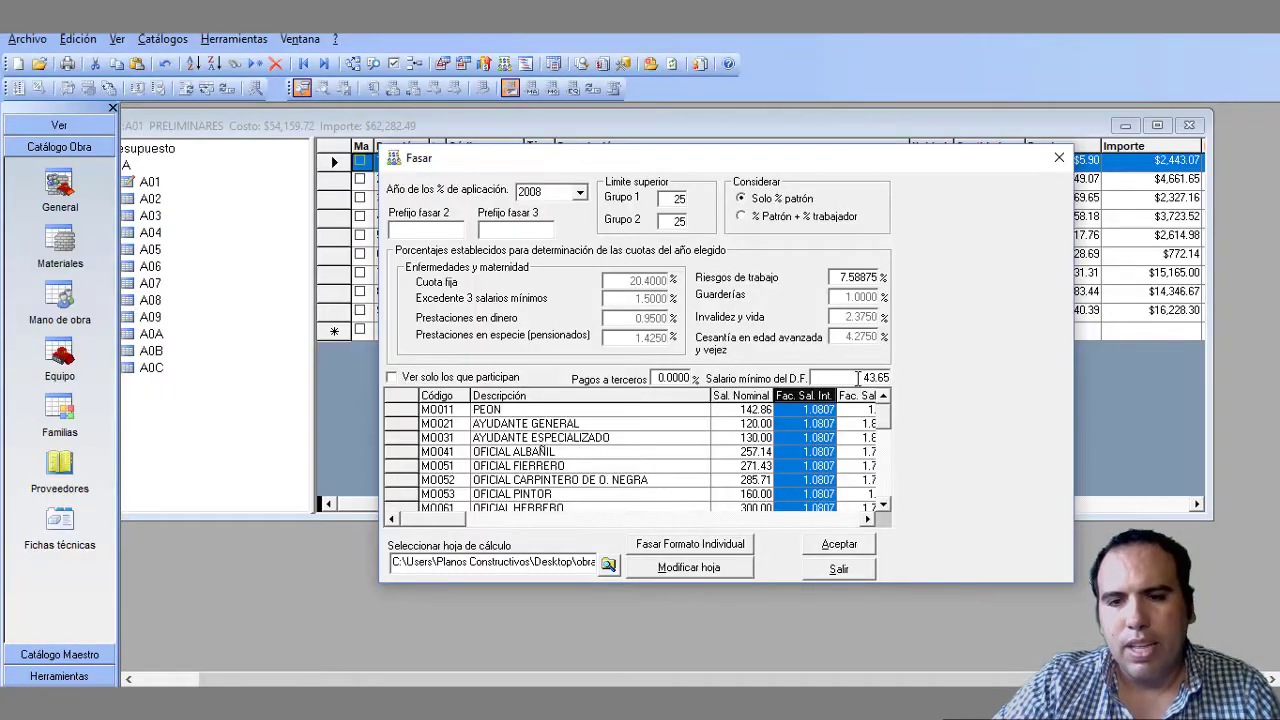
drag(880, 377, 893, 378)
text(80.04)
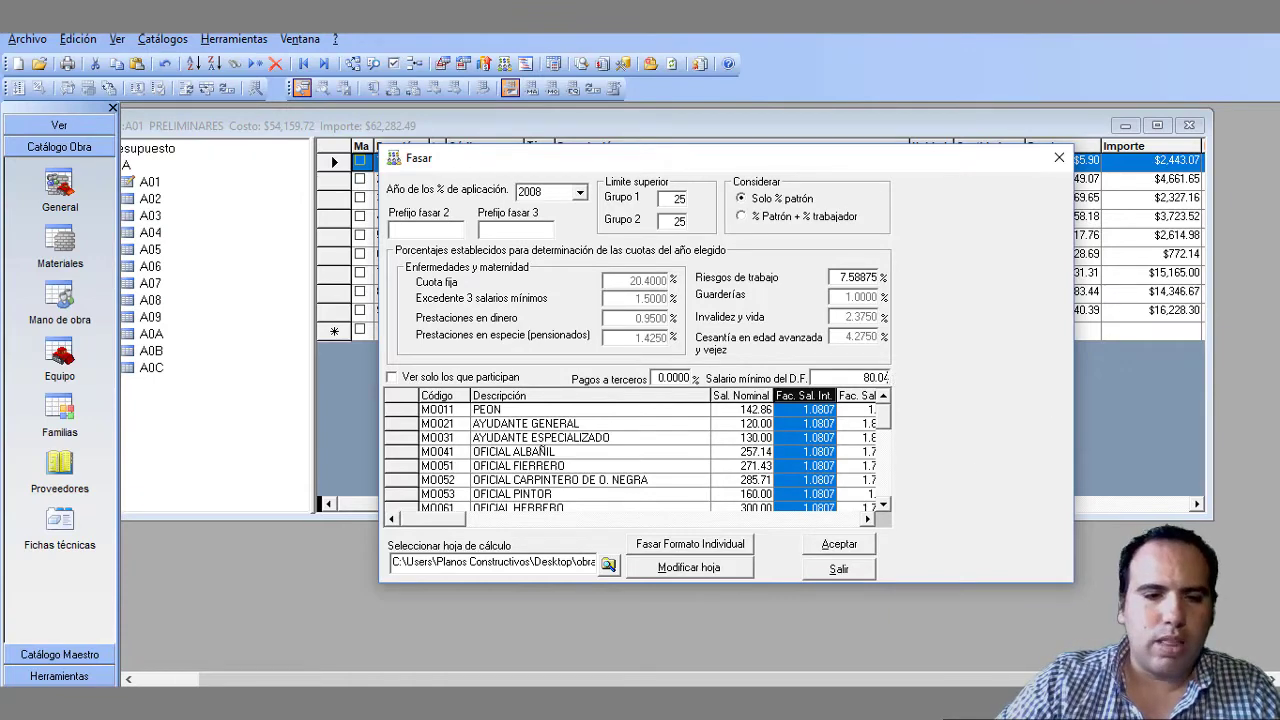
- Switch to the Fasar window of Neodata 2009 and review the labour categories' nominal salaries and the D.F. minimum wage
key(alt+Tab)
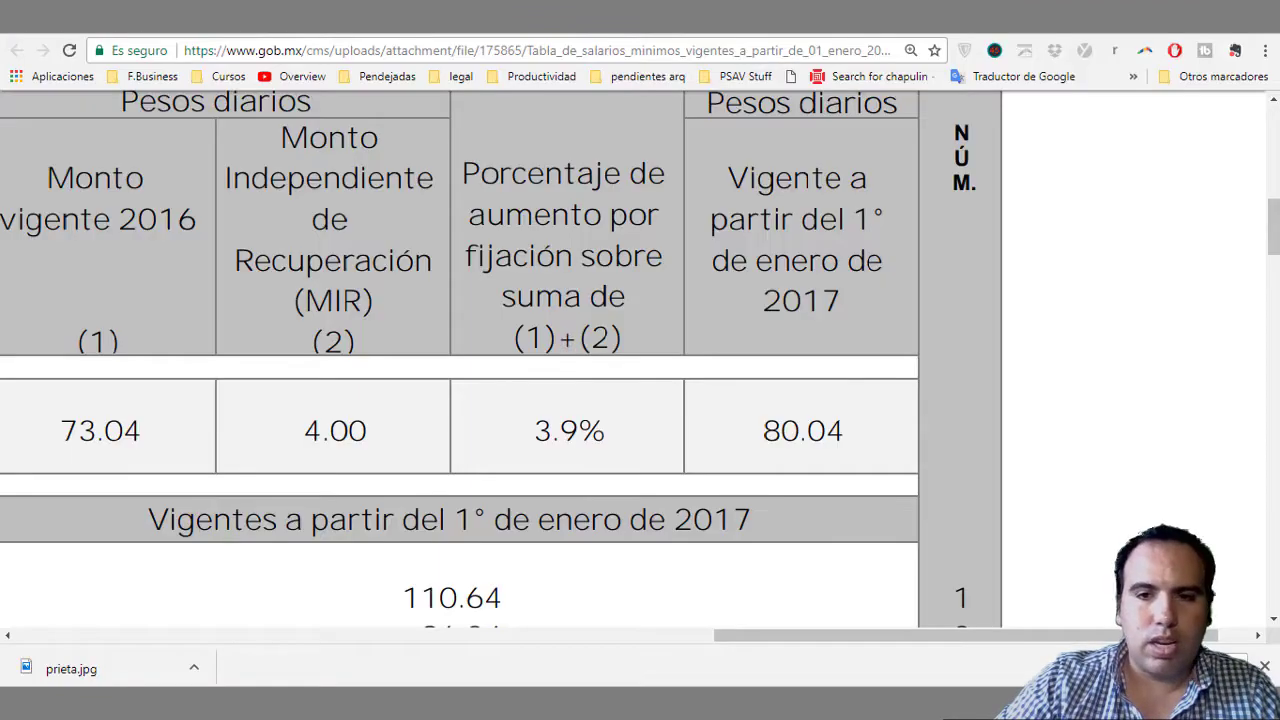
key(alt+Tab)
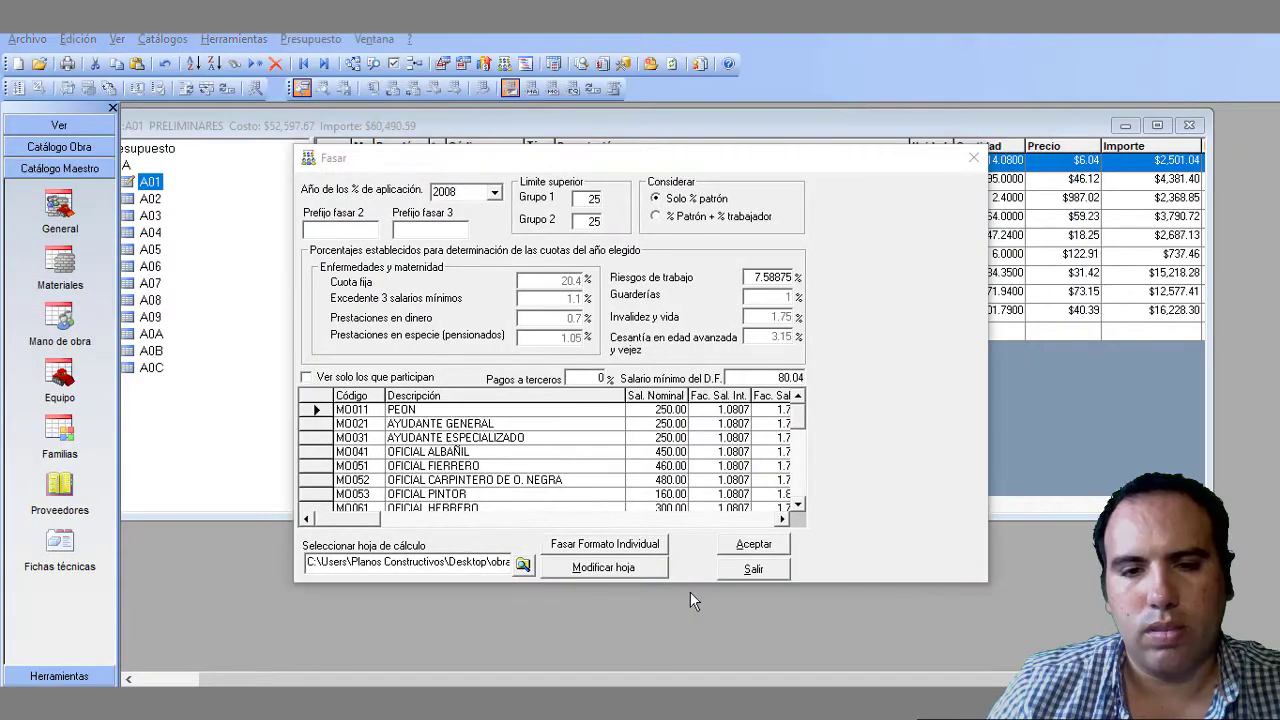
click(664, 409)
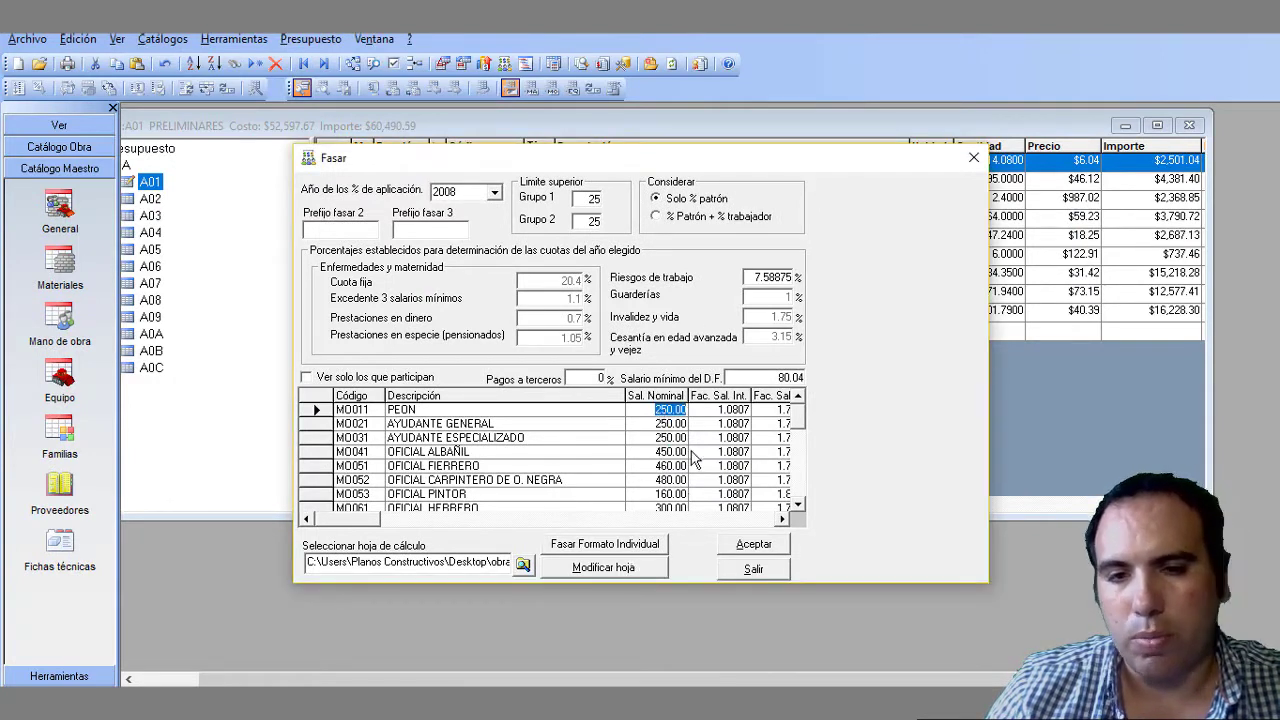
click(673, 441)
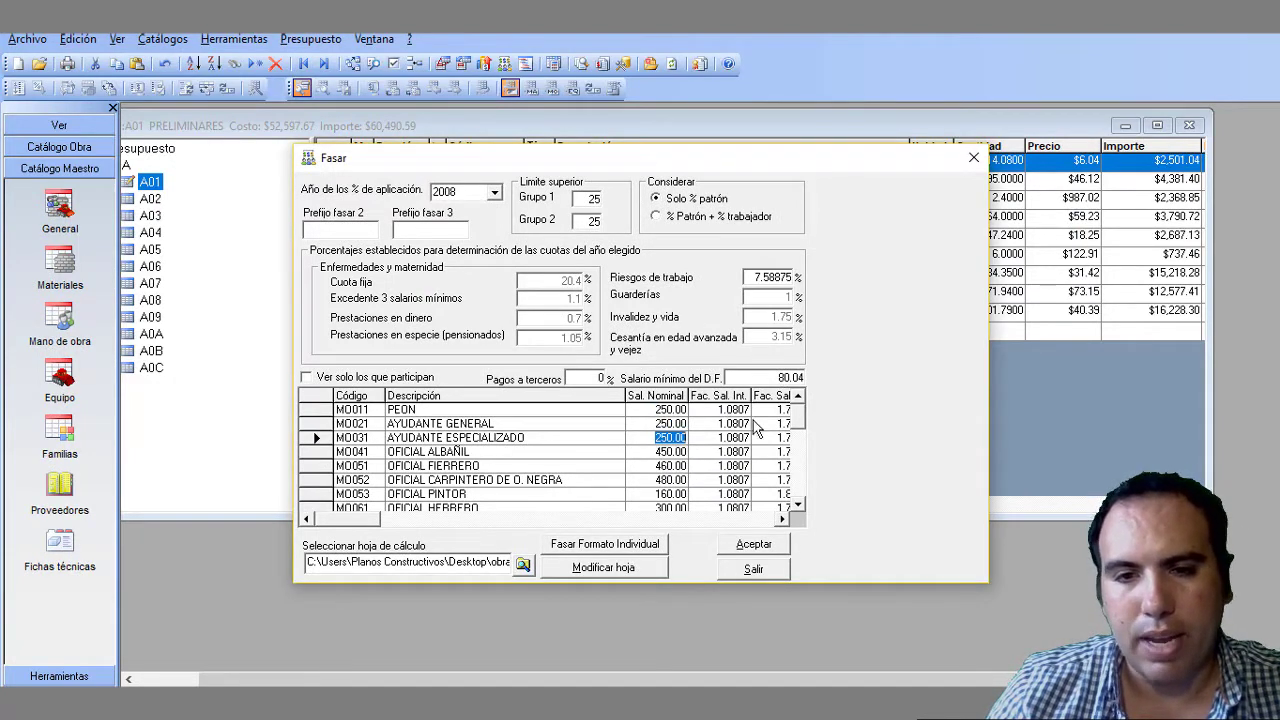
click(759, 379)
click(670, 466)
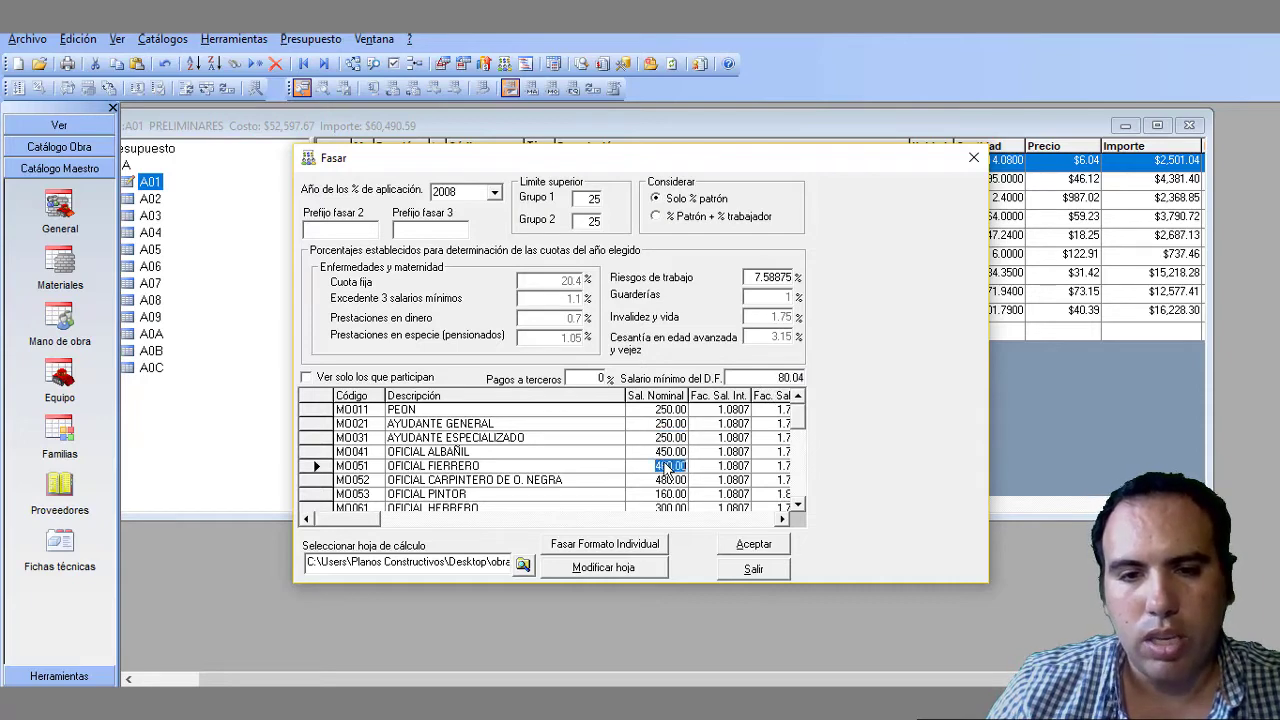
- Try to open the Neodata 2009 Fasar calculation sheet for modification
click(628, 568)
click(696, 432)
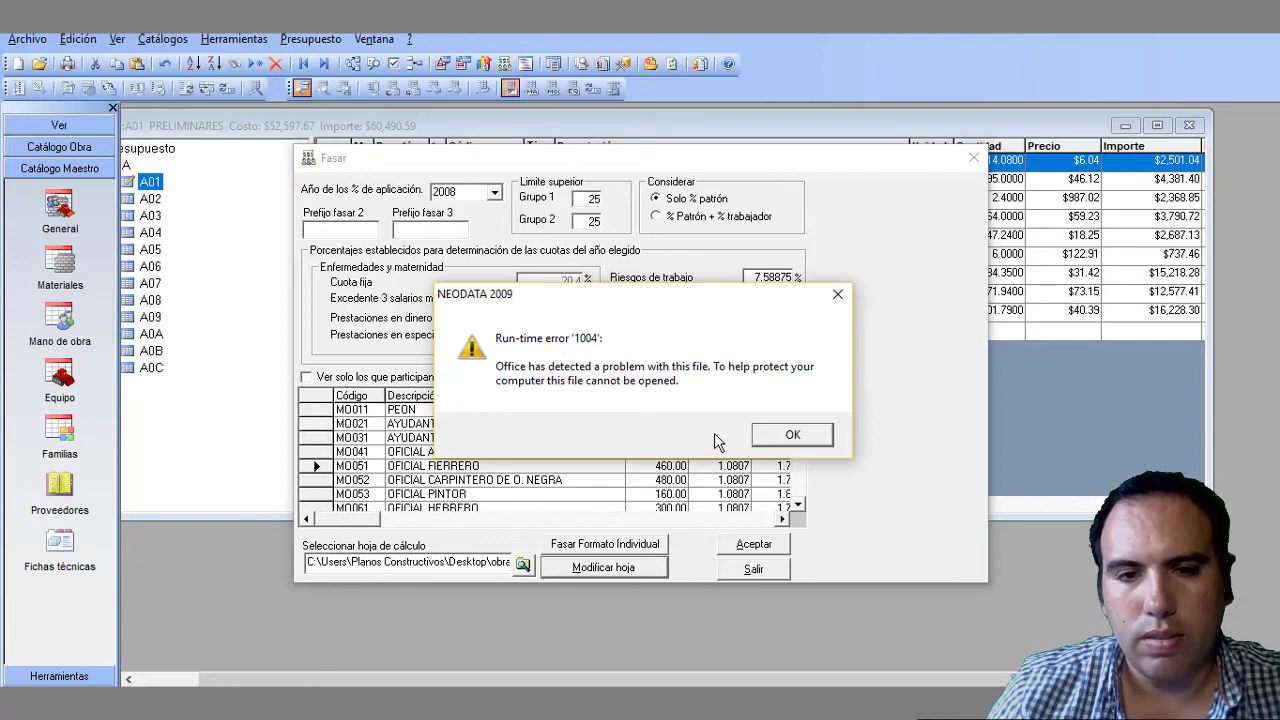
click(791, 434)
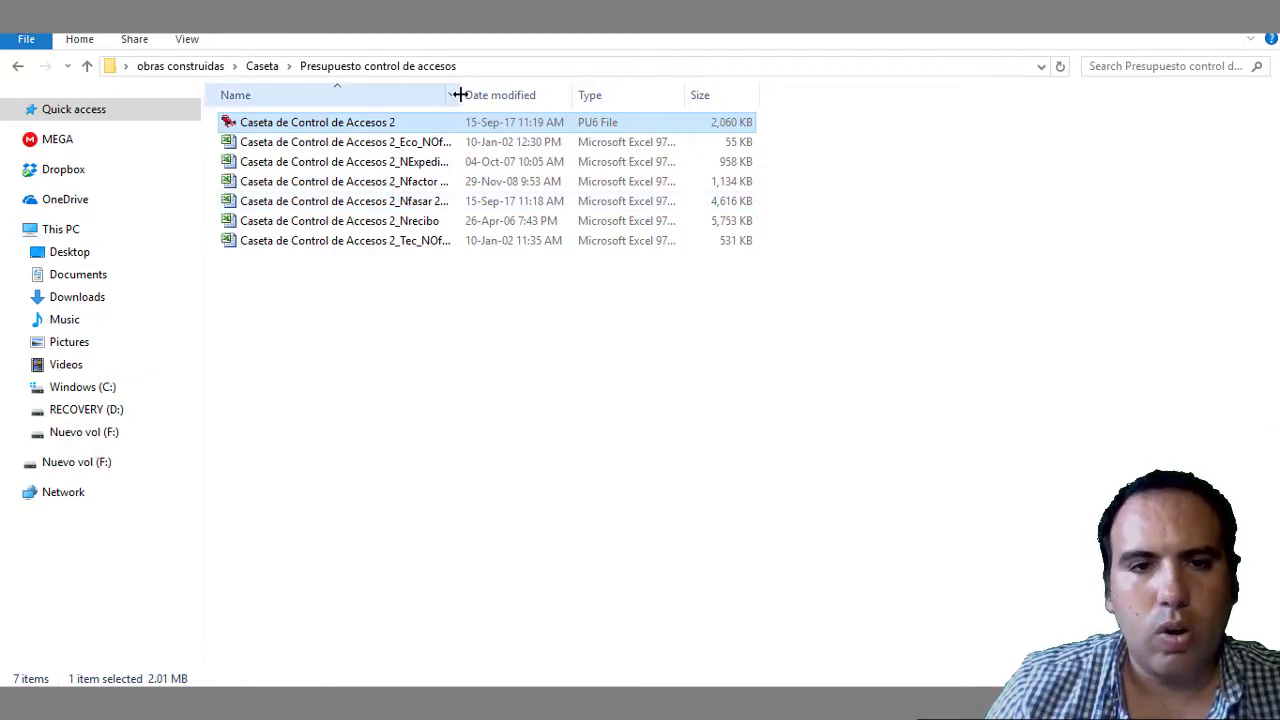
- Open Caseta de Control de Accesos 2_Nfasar 2009 in Excel from the Presupuesto control de accesos folder and enable saving to leave Protected View
drag(459, 94, 617, 95)
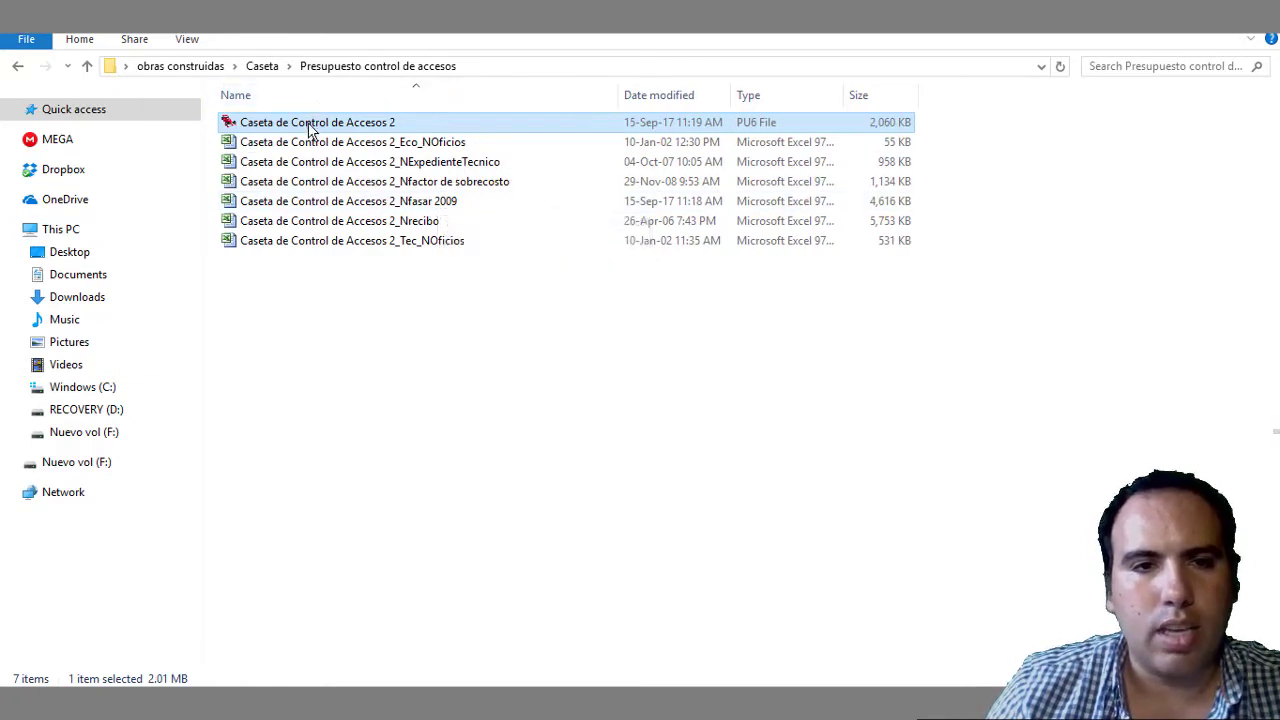
double_click(412, 203)
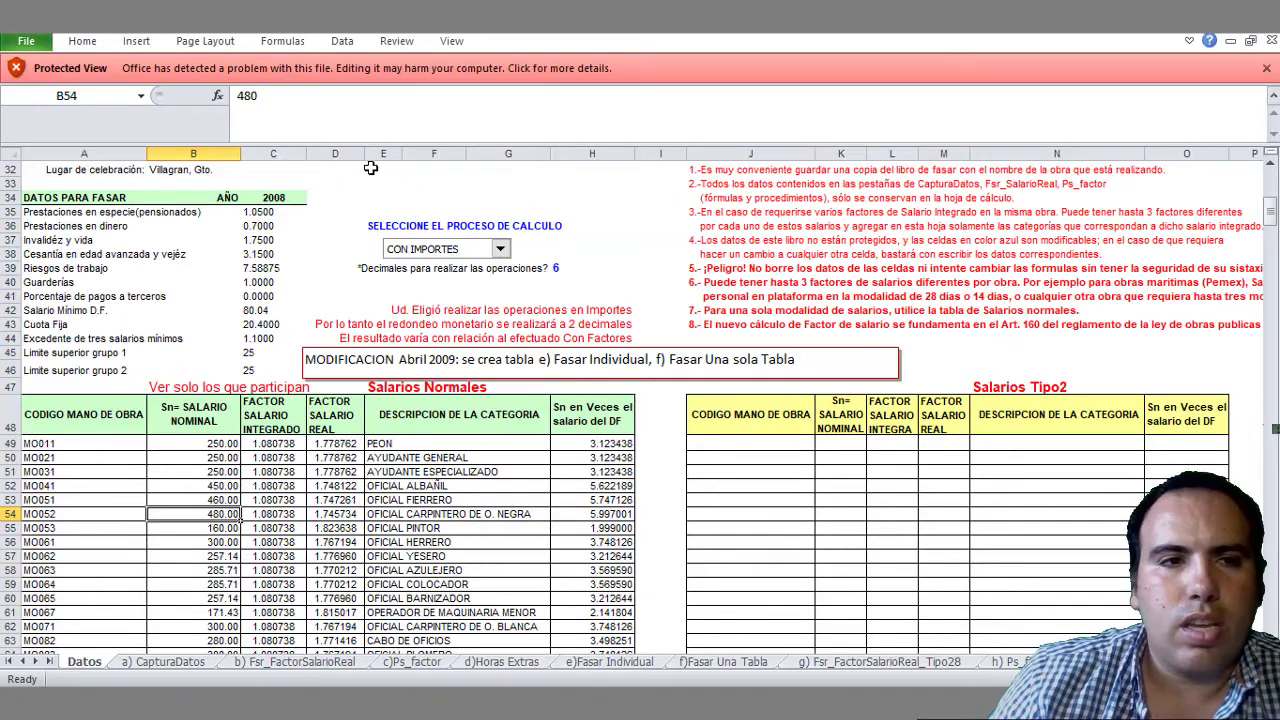
click(27, 45)
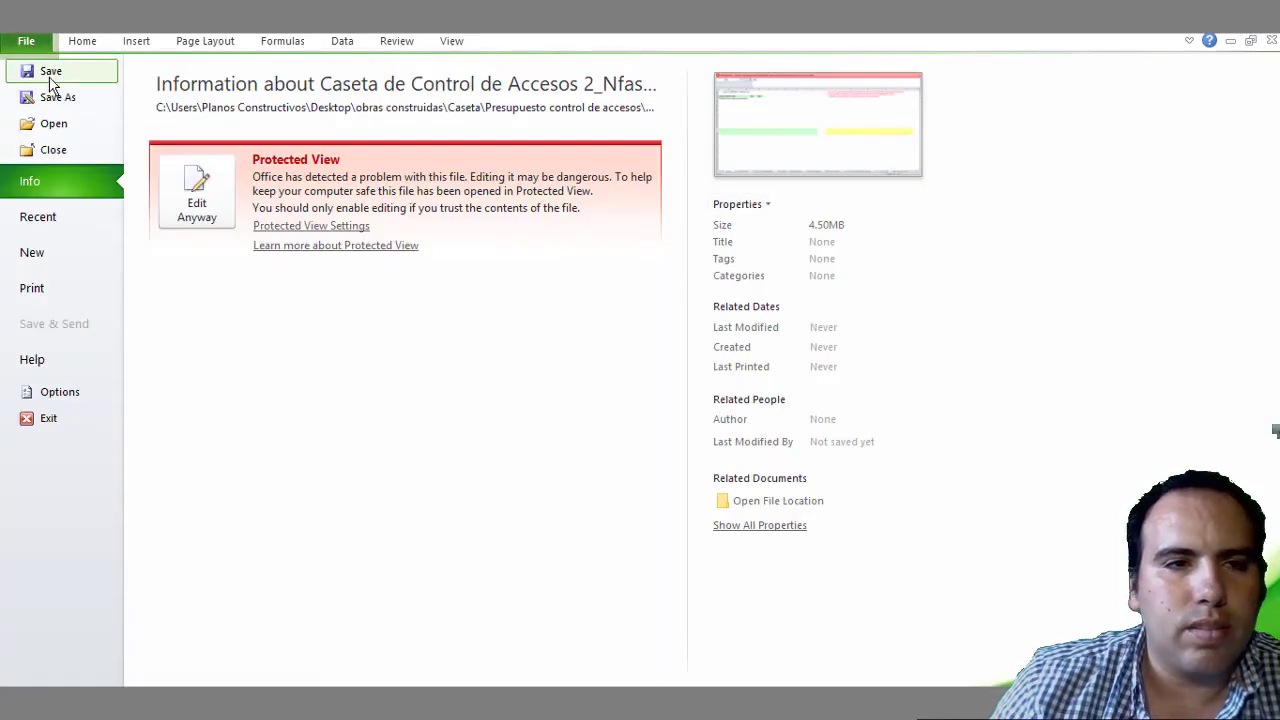
click(51, 76)
click(586, 406)
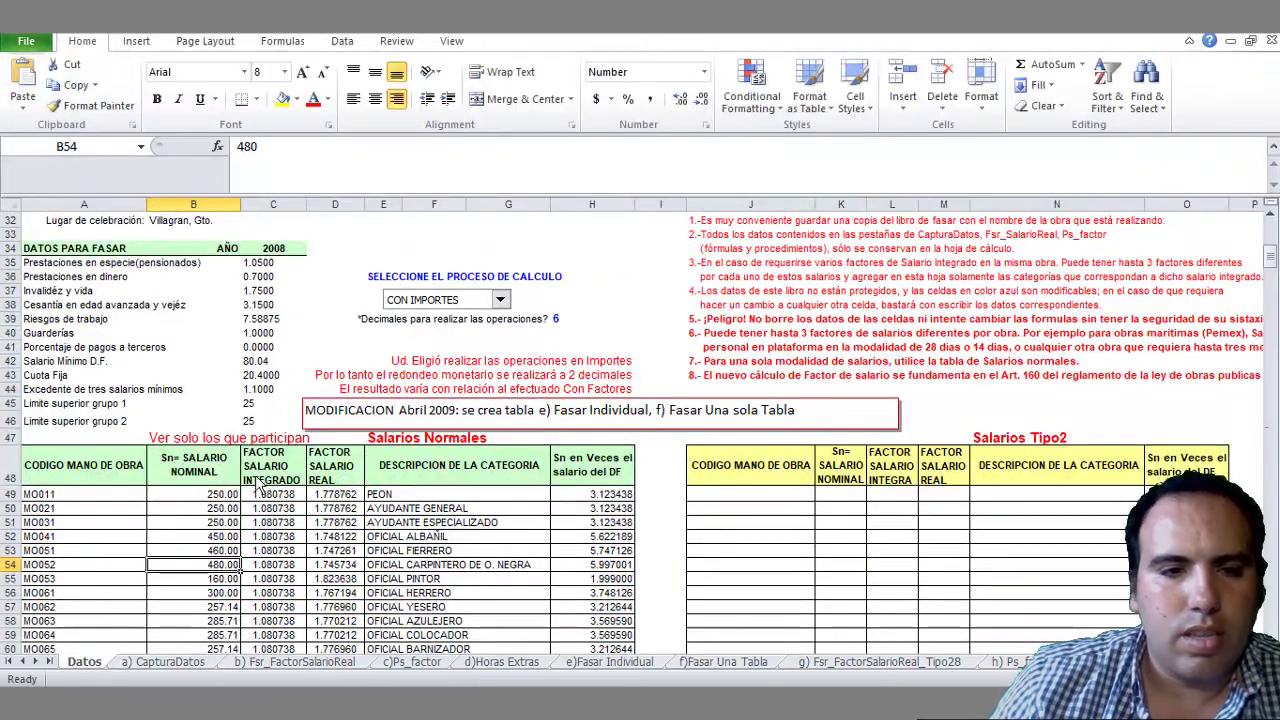
- On the Datos sheet, set the nominal salaries of Peon to 150, Ayudante General to 300, Ayudante Especializado to 400 and Oficial Albañil to 500
click(207, 508)
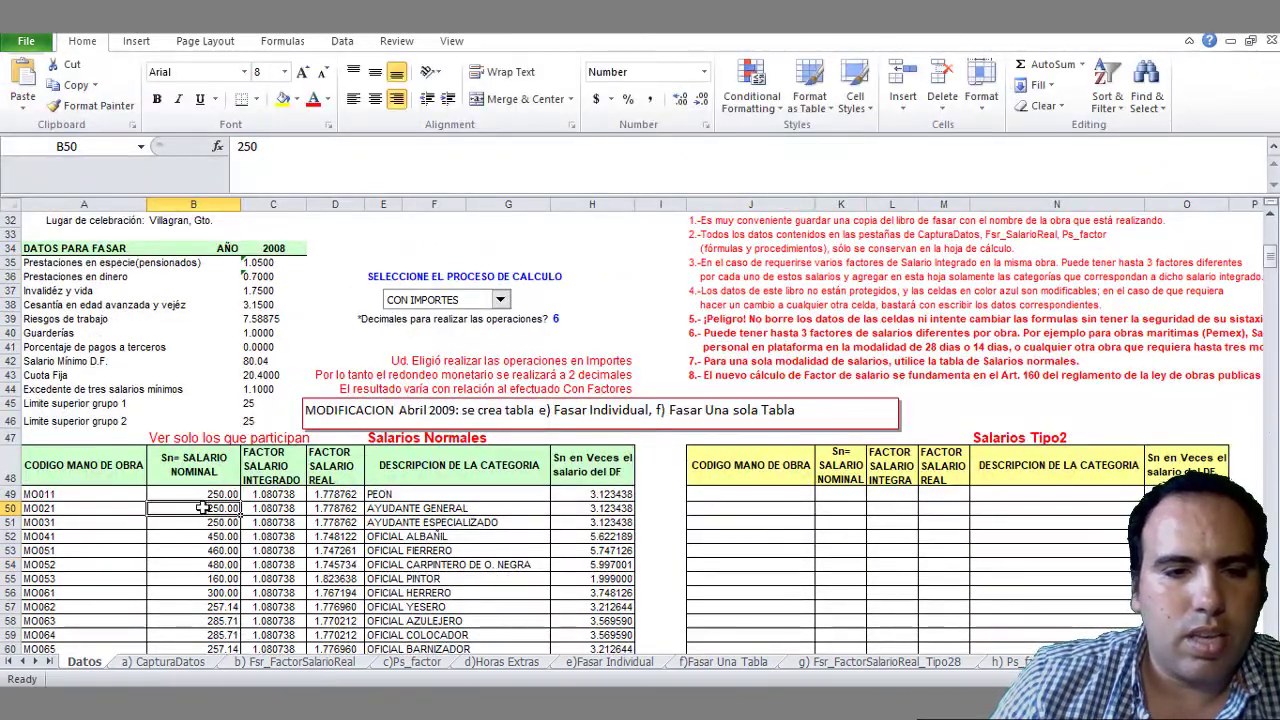
scroll(230, 470, down, 6)
scroll(228, 350, up, 3)
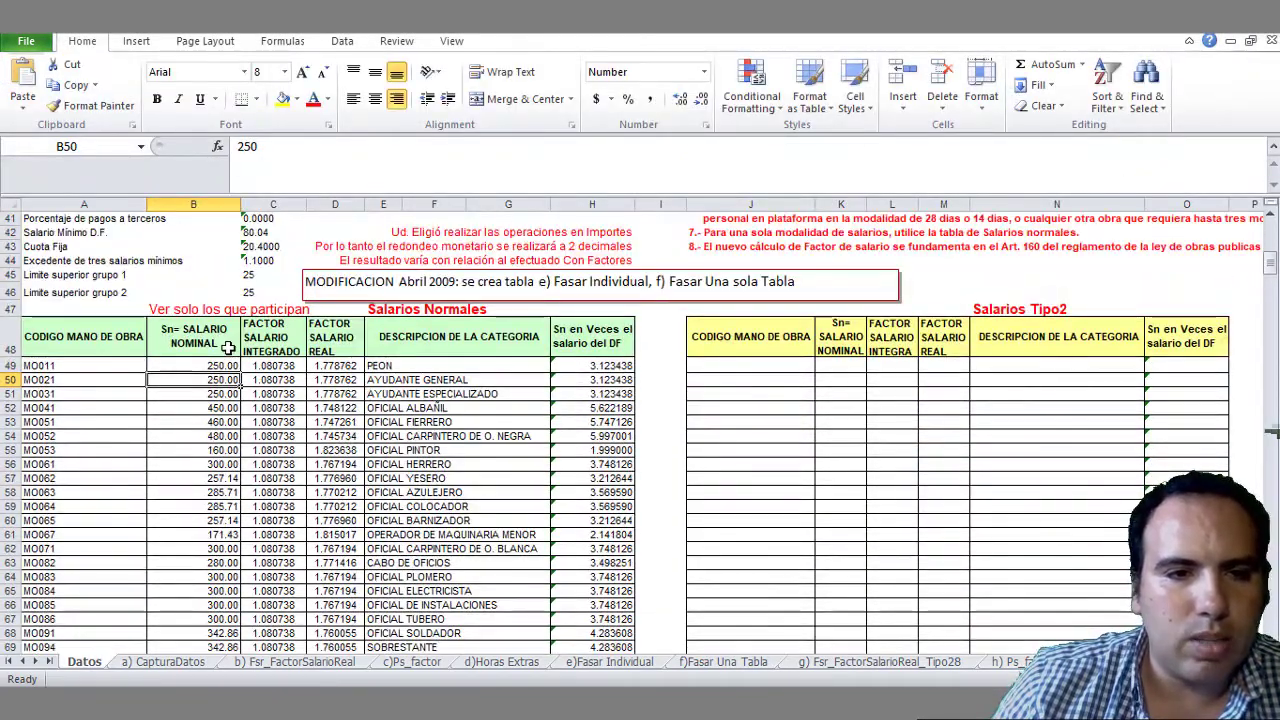
click(206, 367)
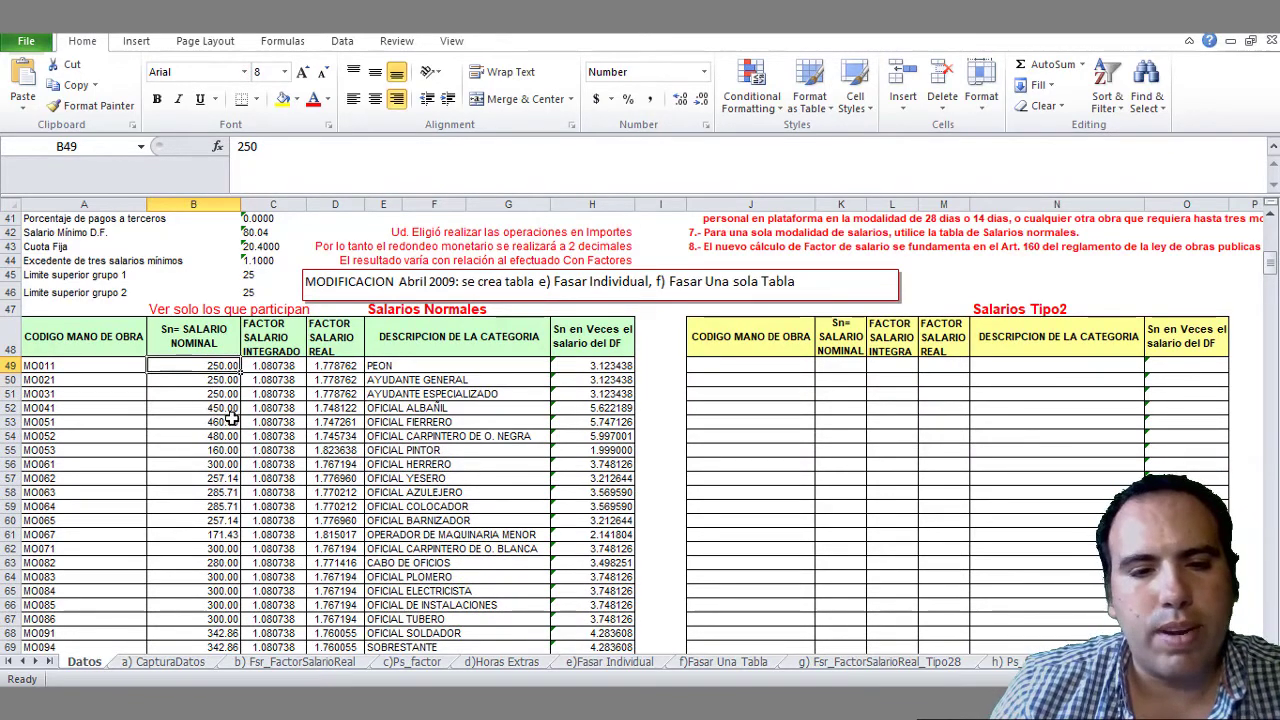
key(super)
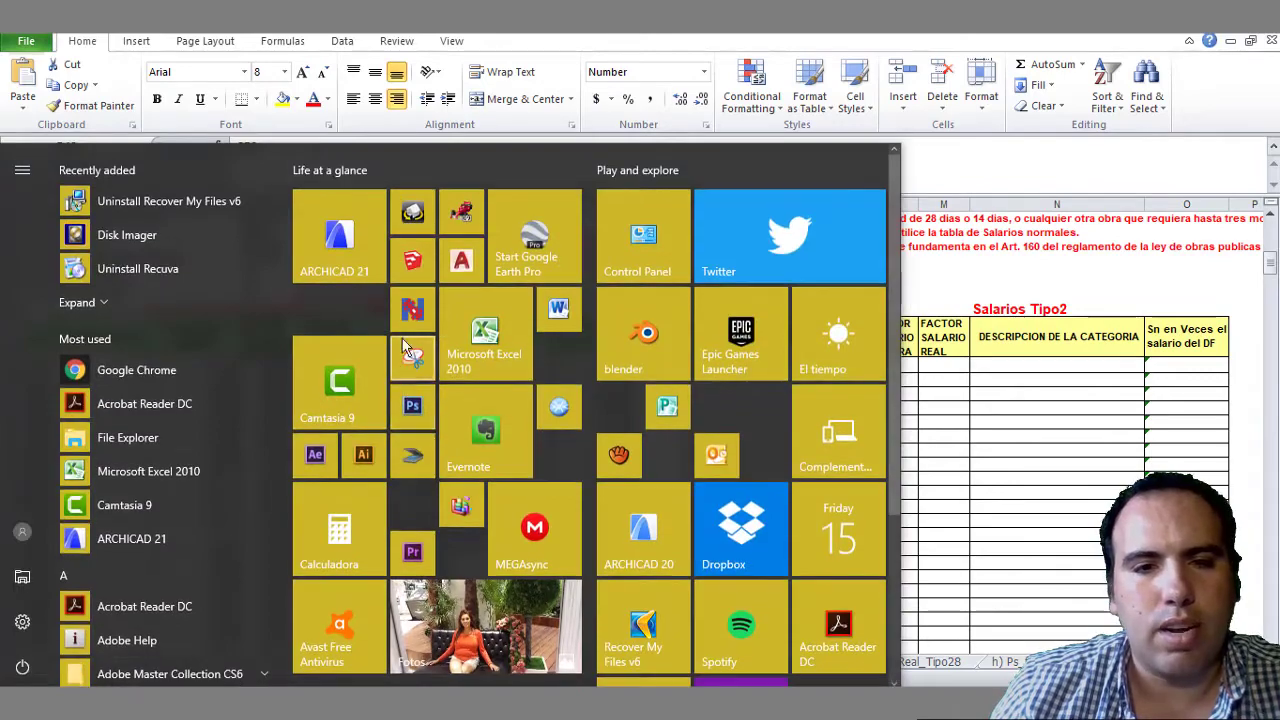
key(super)
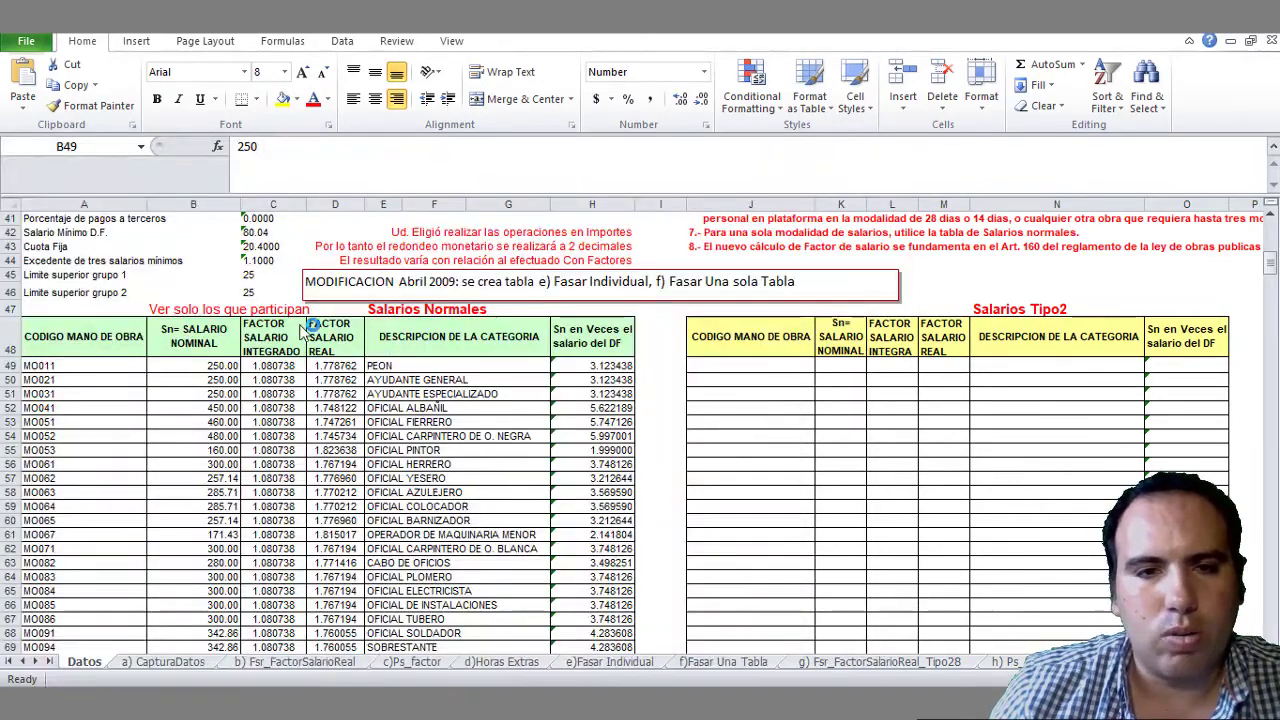
click(232, 368)
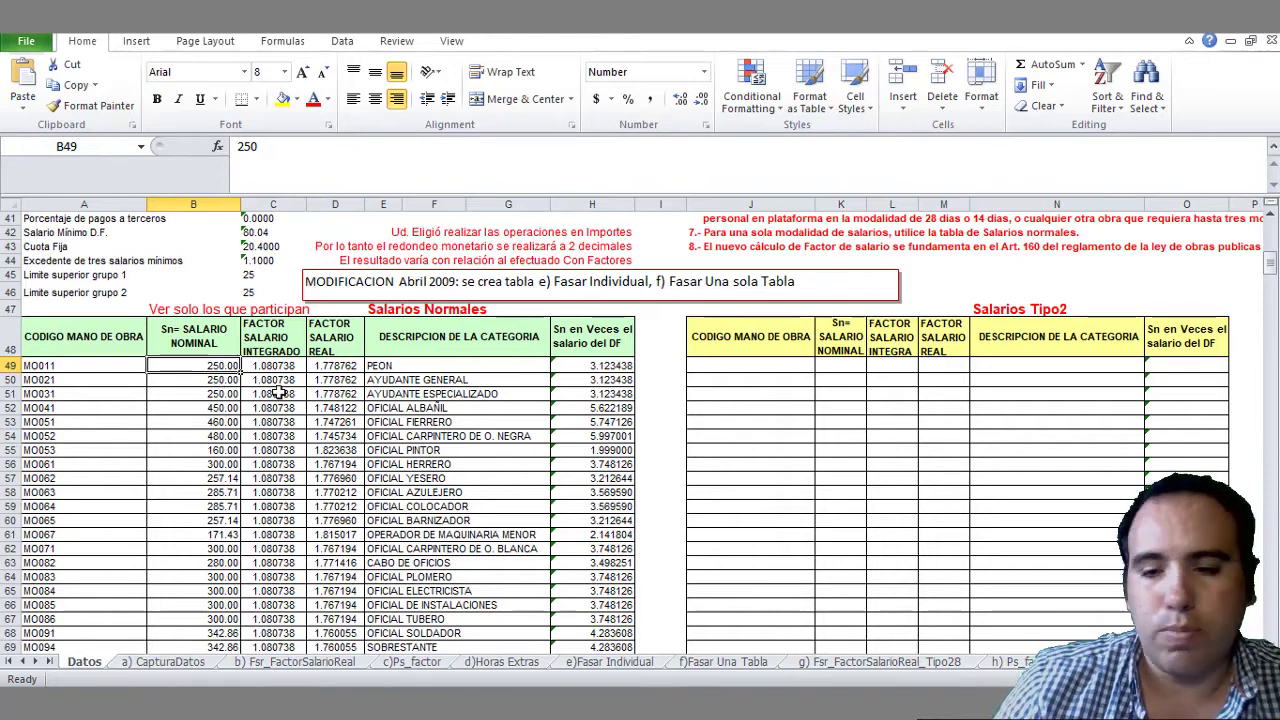
text(150)
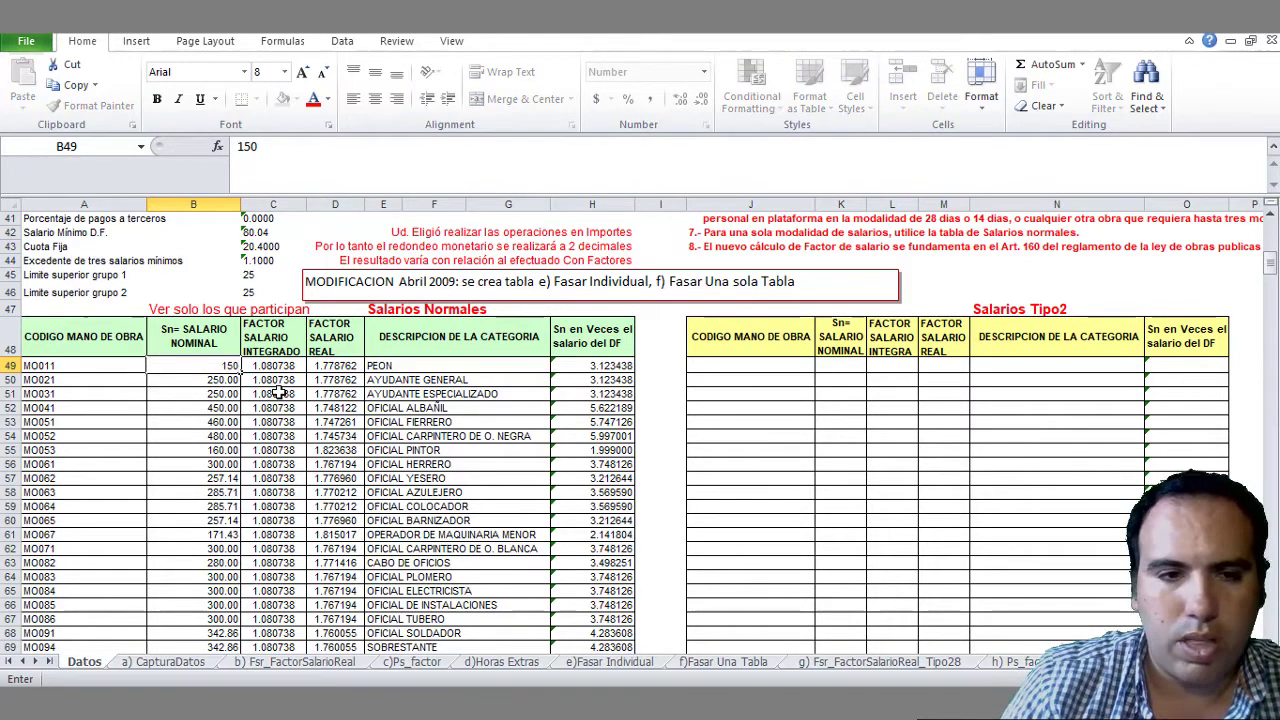
key(Return)
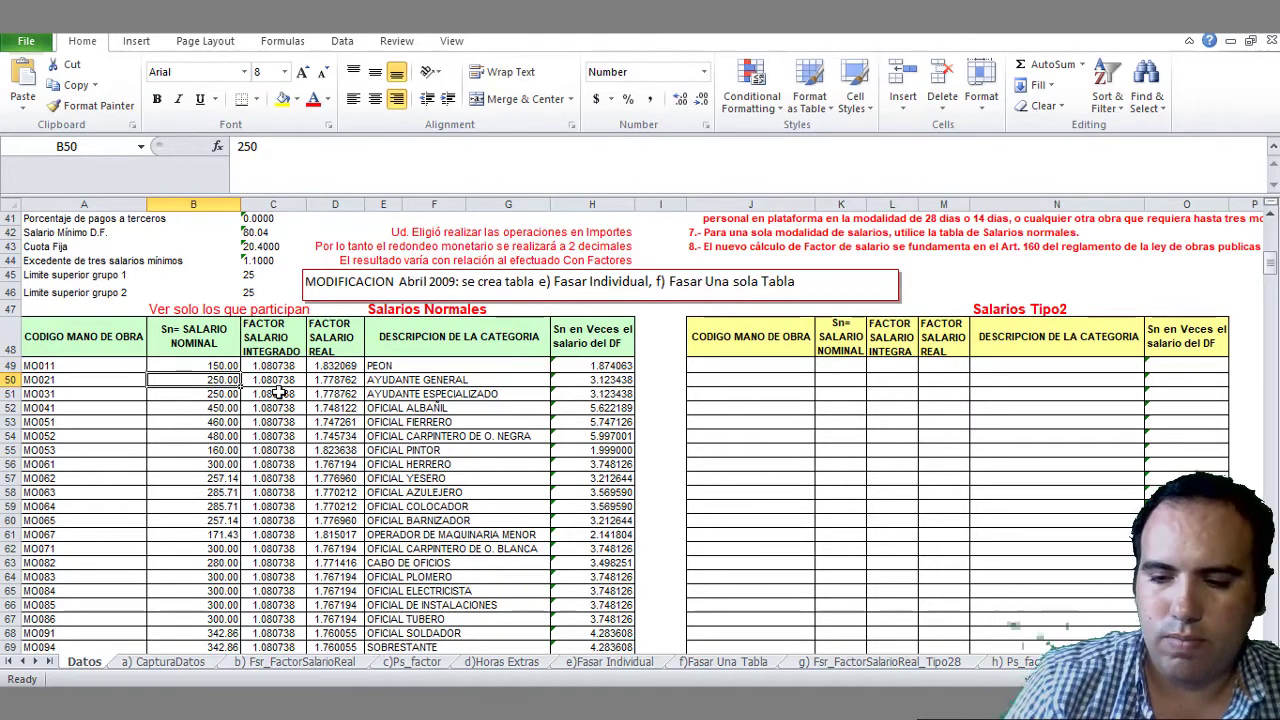
text(300)
key(Return)
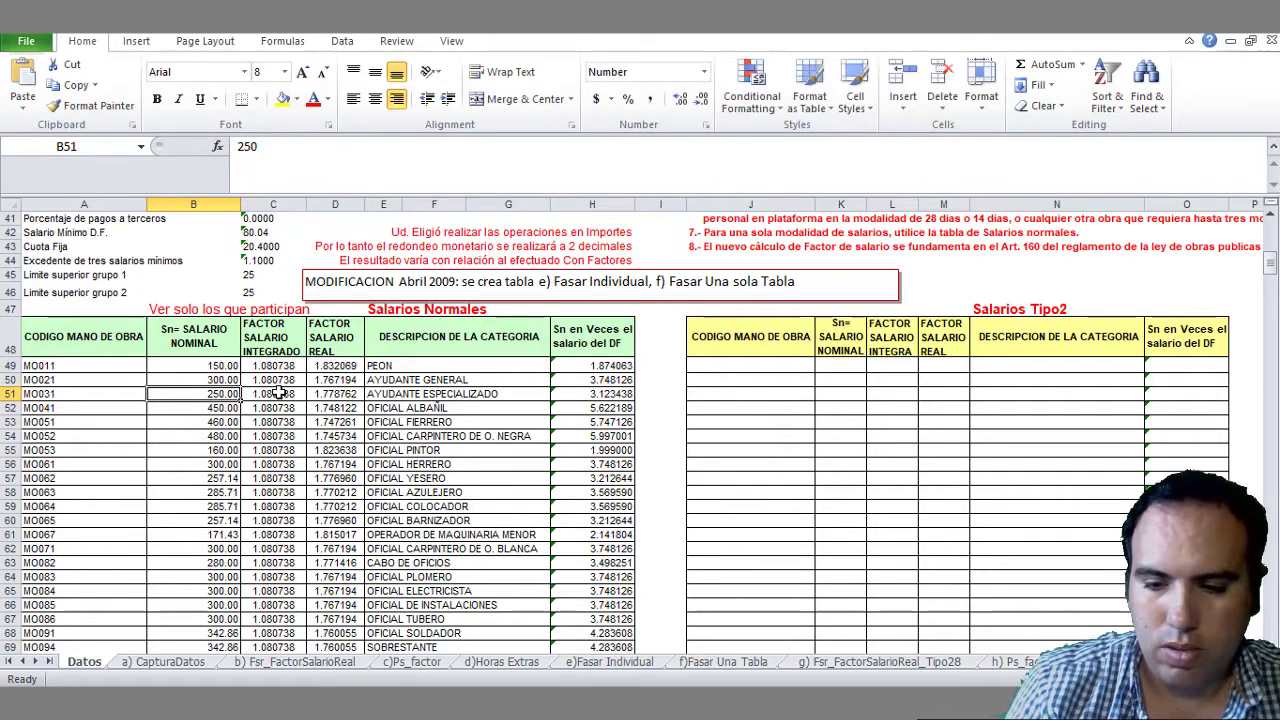
text(400)
key(Return)
text(500)
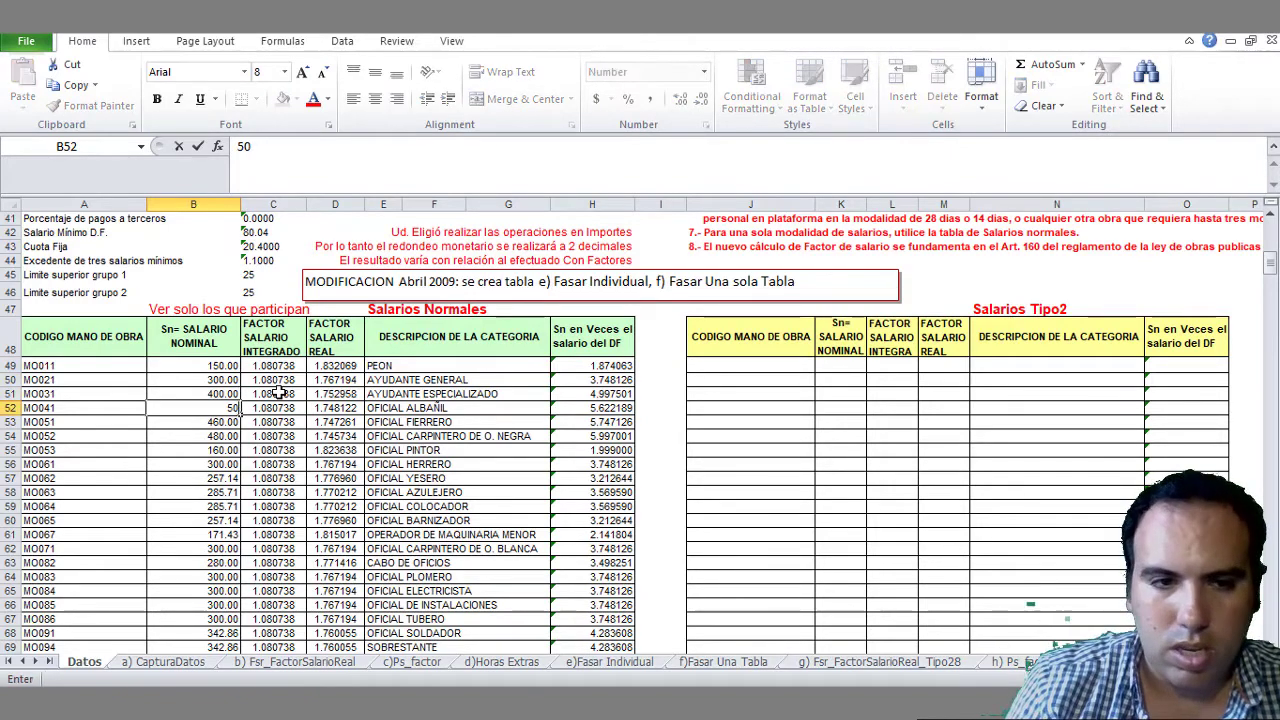
key(Return)
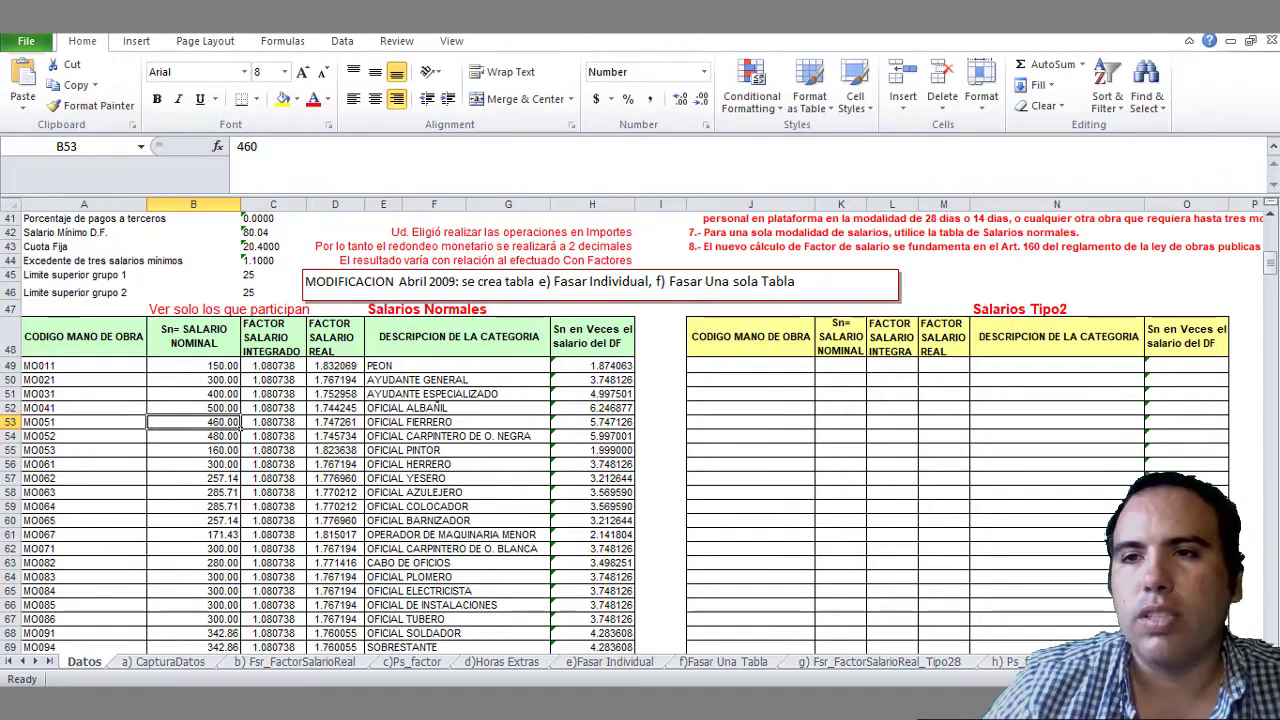
- Close the Fasar workbook without saving and switch to the Neodata PU 2016 window showing obra de prueba
key(ctrl+w)
click(572, 380)
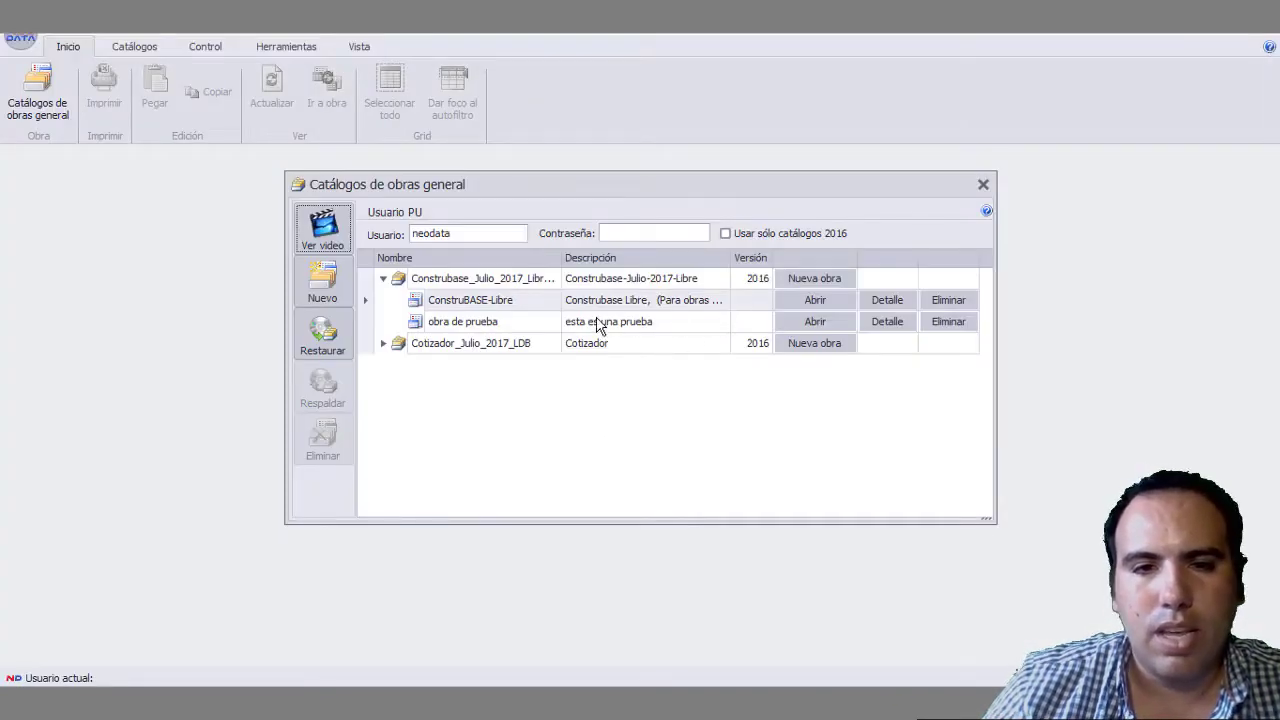
key(Tab)
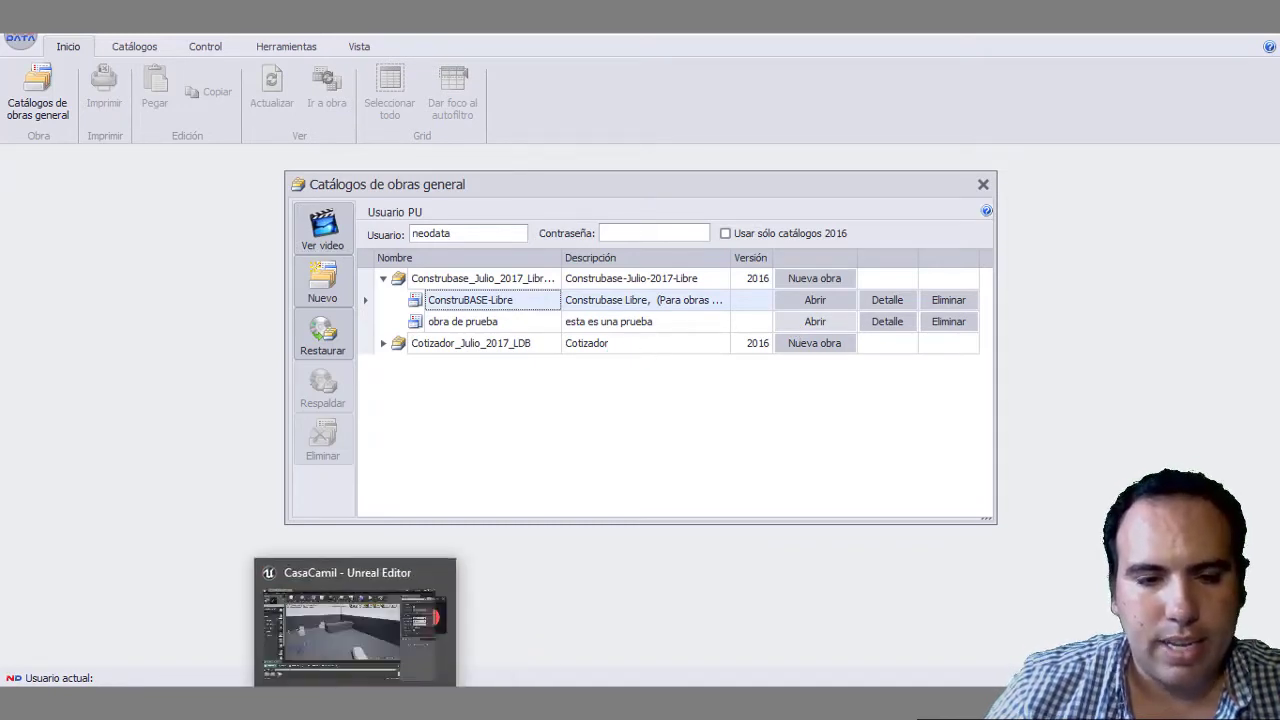
mouse_move(470, 700)
click(451, 676)
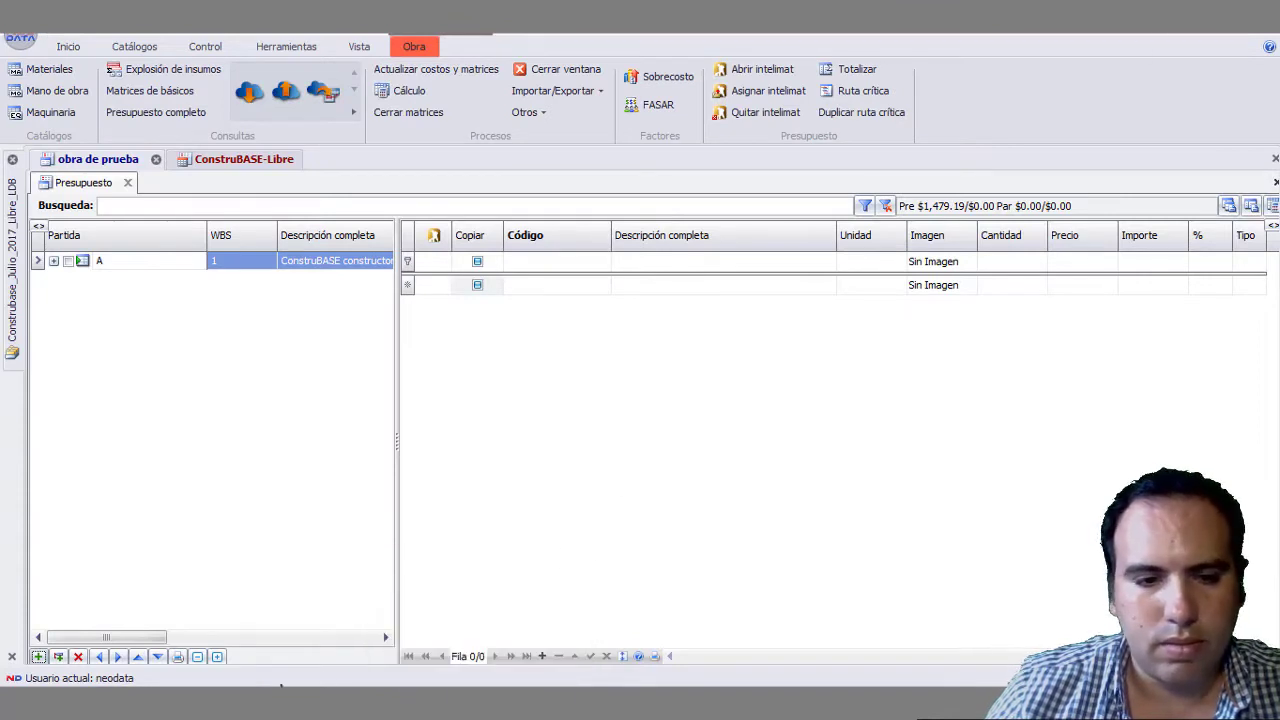
- Open Caseta de Control de Accesos 2 in Neodata 2009 from the Presupuesto control de accesos folder, signing in with the default user
mouse_move(405, 705)
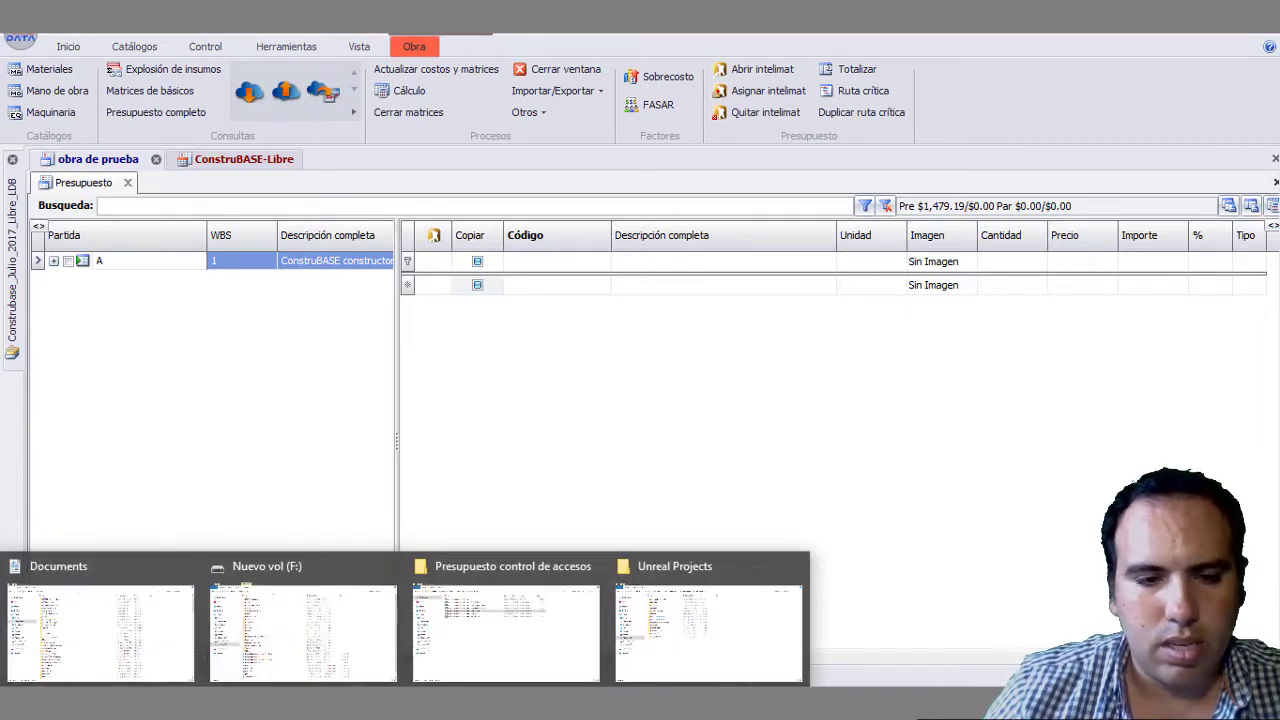
click(480, 663)
click(316, 128)
double_click(316, 128)
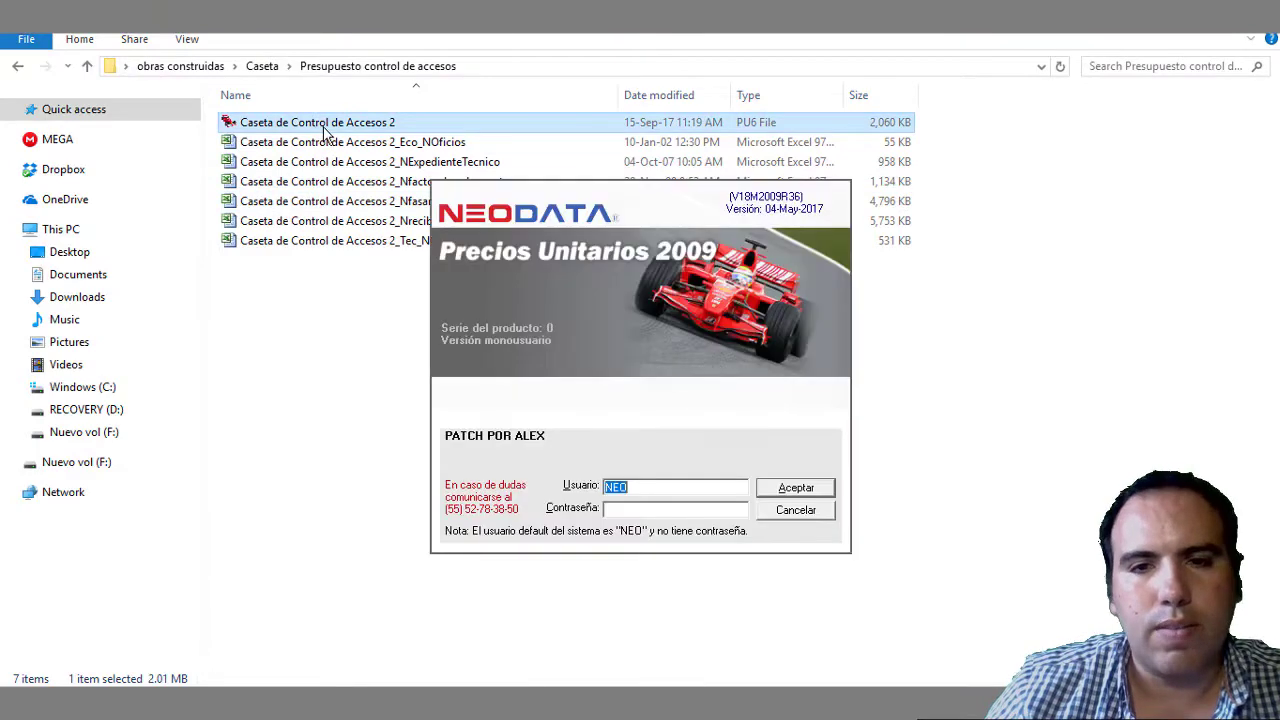
click(797, 492)
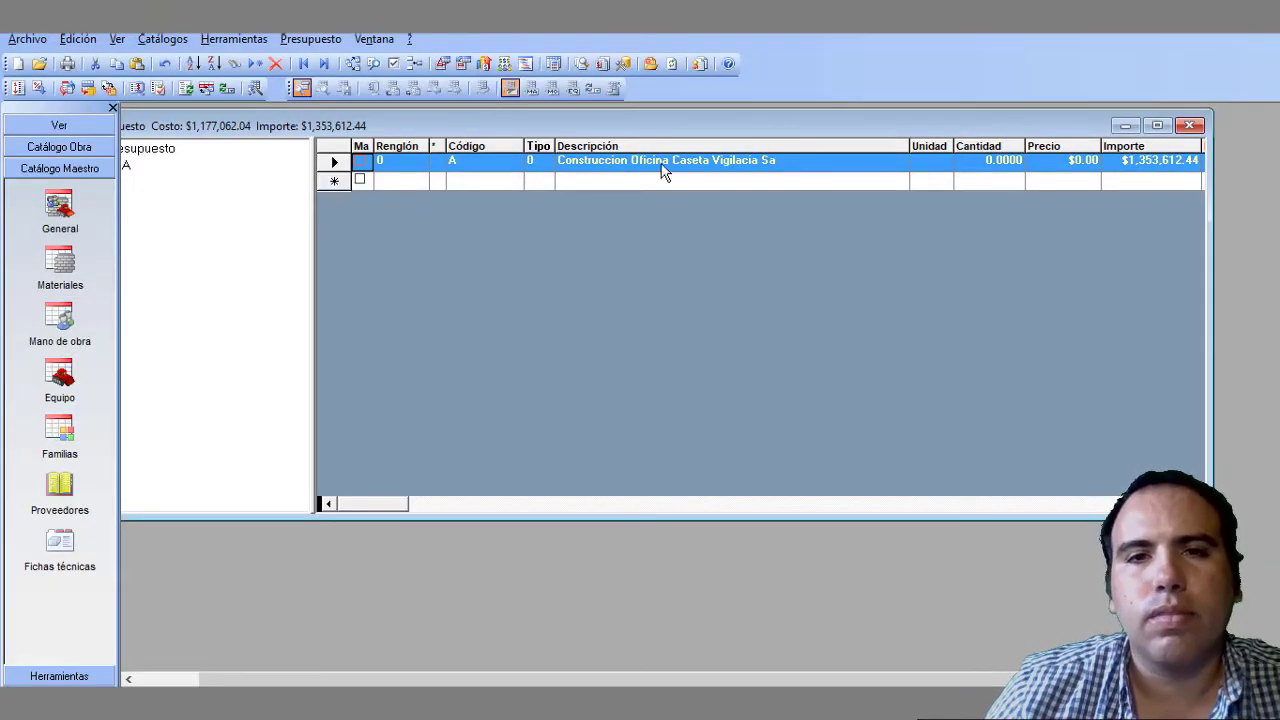
- Calculate the unit prices for the whole budget with the preset options and dismiss the list of potential errors
click(553, 64)
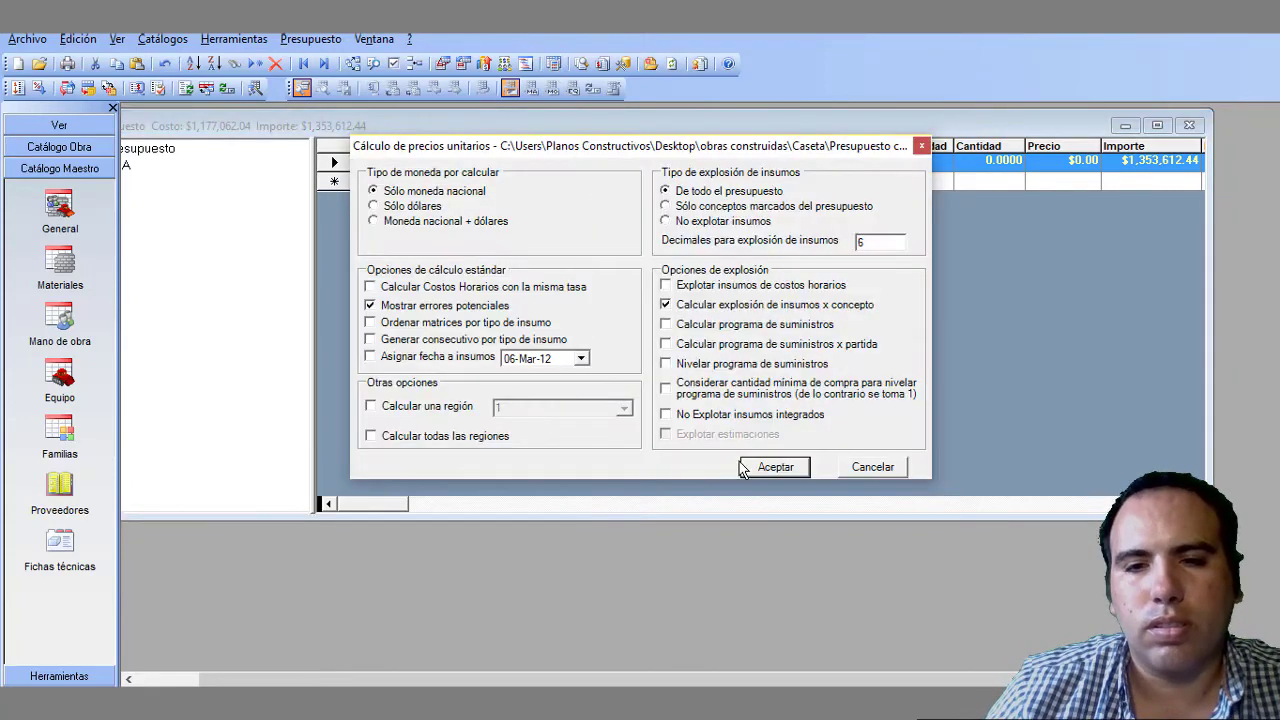
click(760, 468)
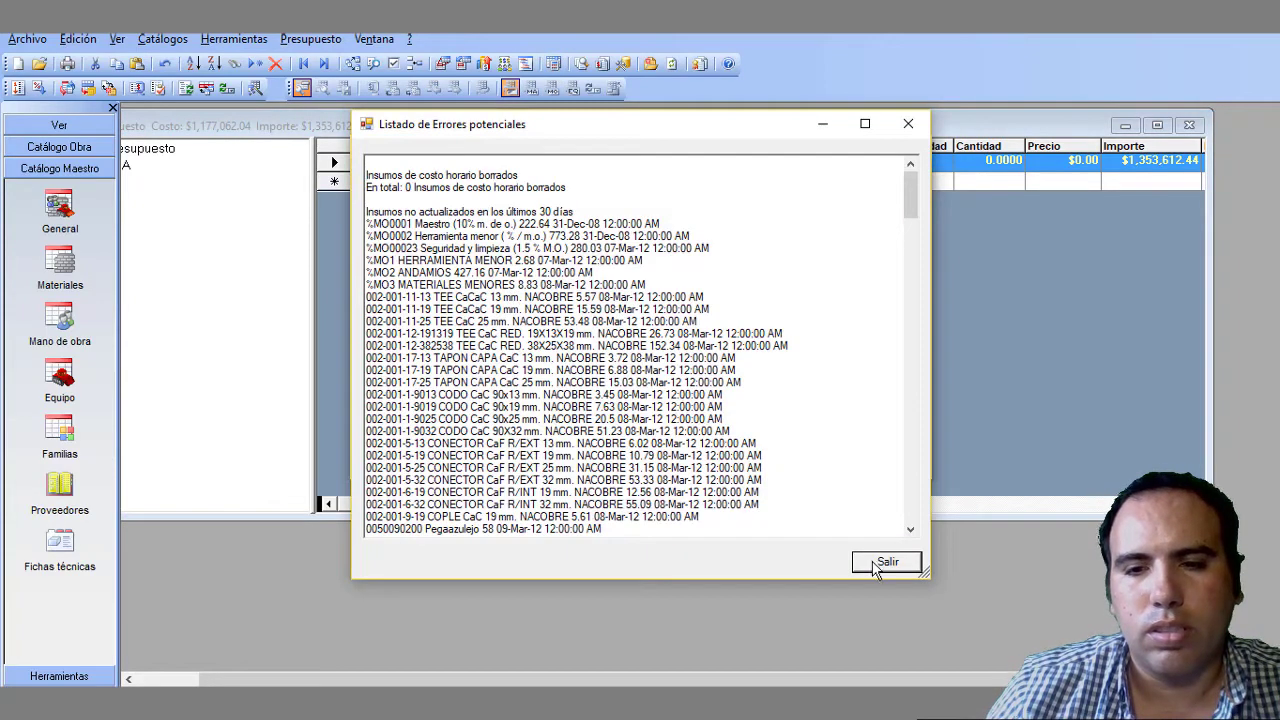
click(884, 563)
click(725, 428)
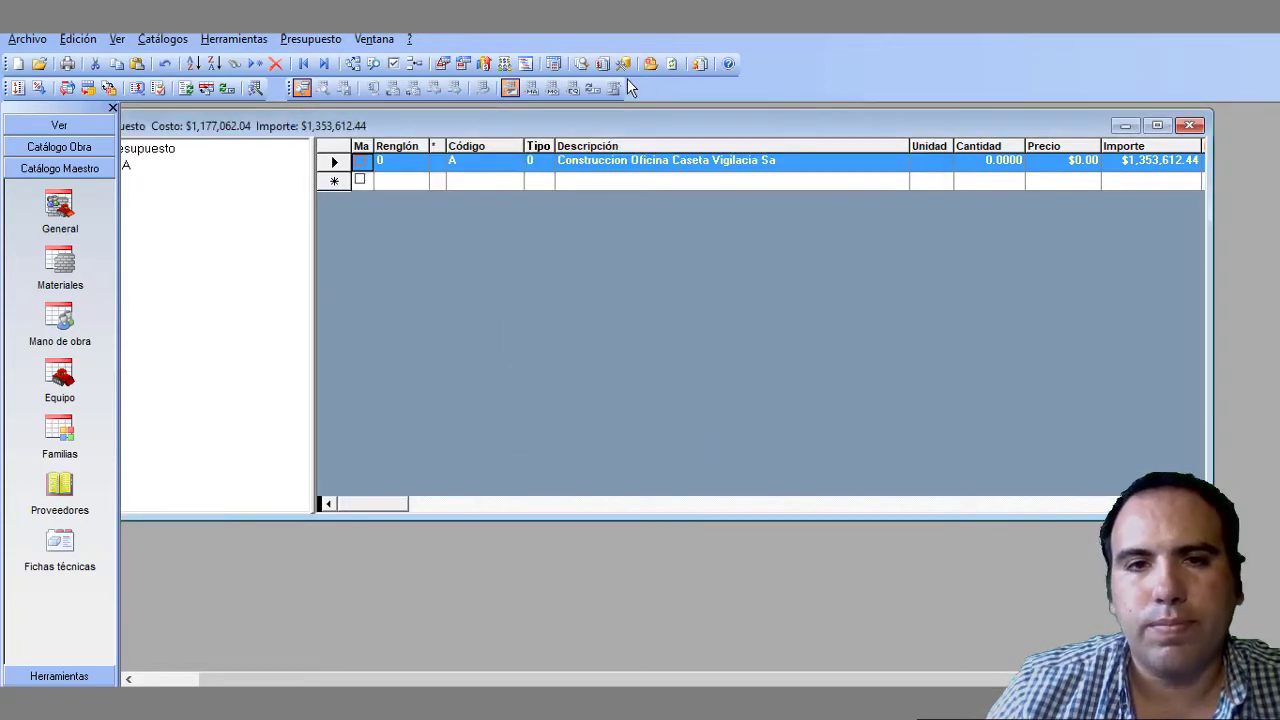
- Open the budget's Fasar window, open its calculation sheet for modification in Excel and select the Peon's nominal salary
click(504, 64)
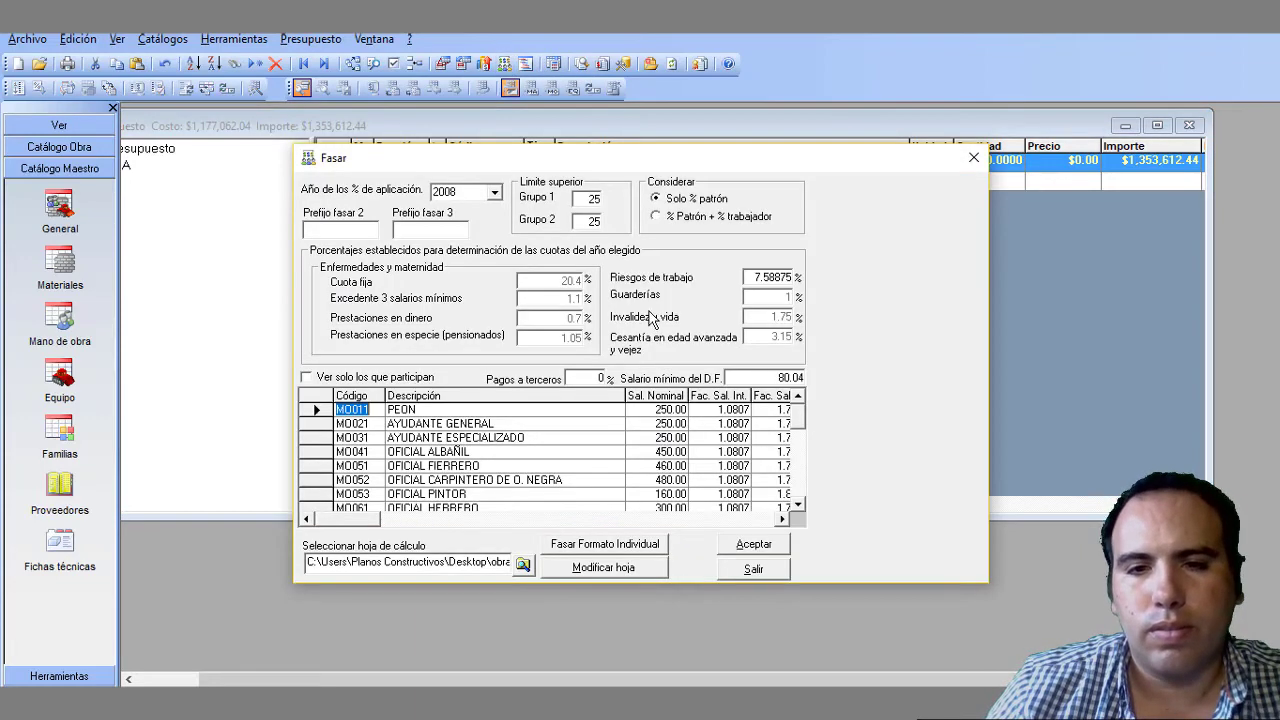
click(678, 423)
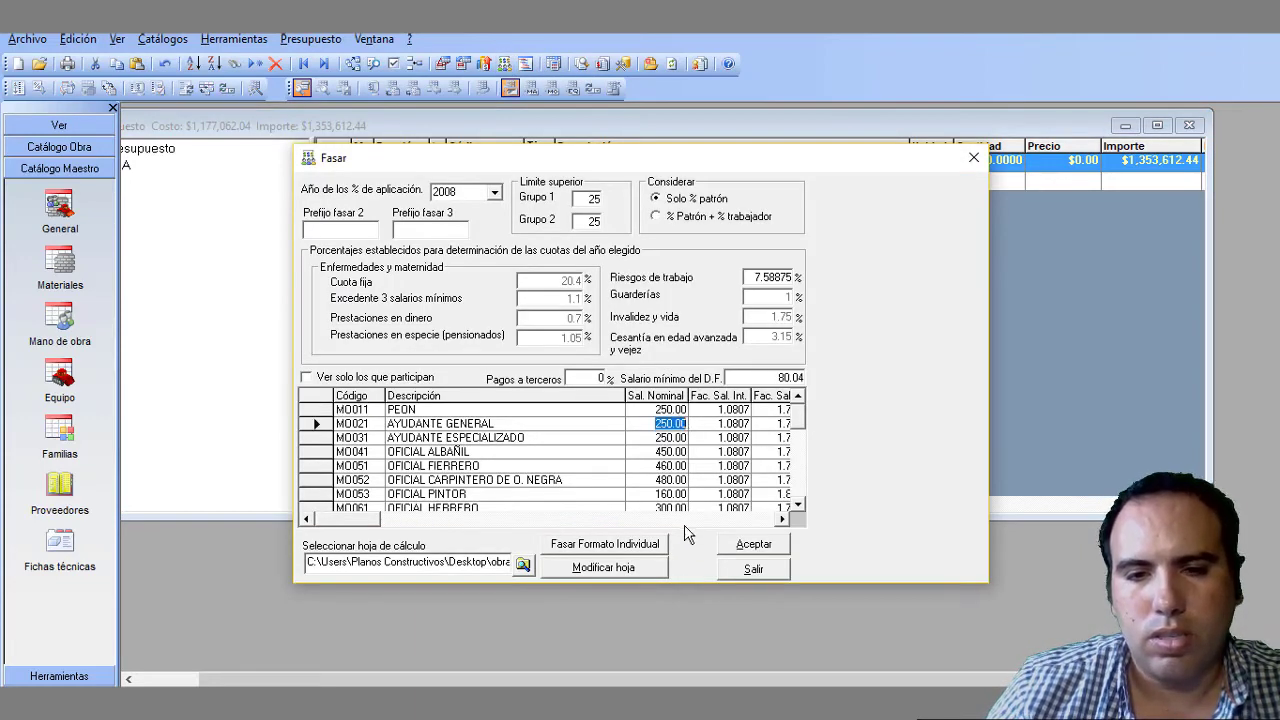
click(592, 568)
click(707, 428)
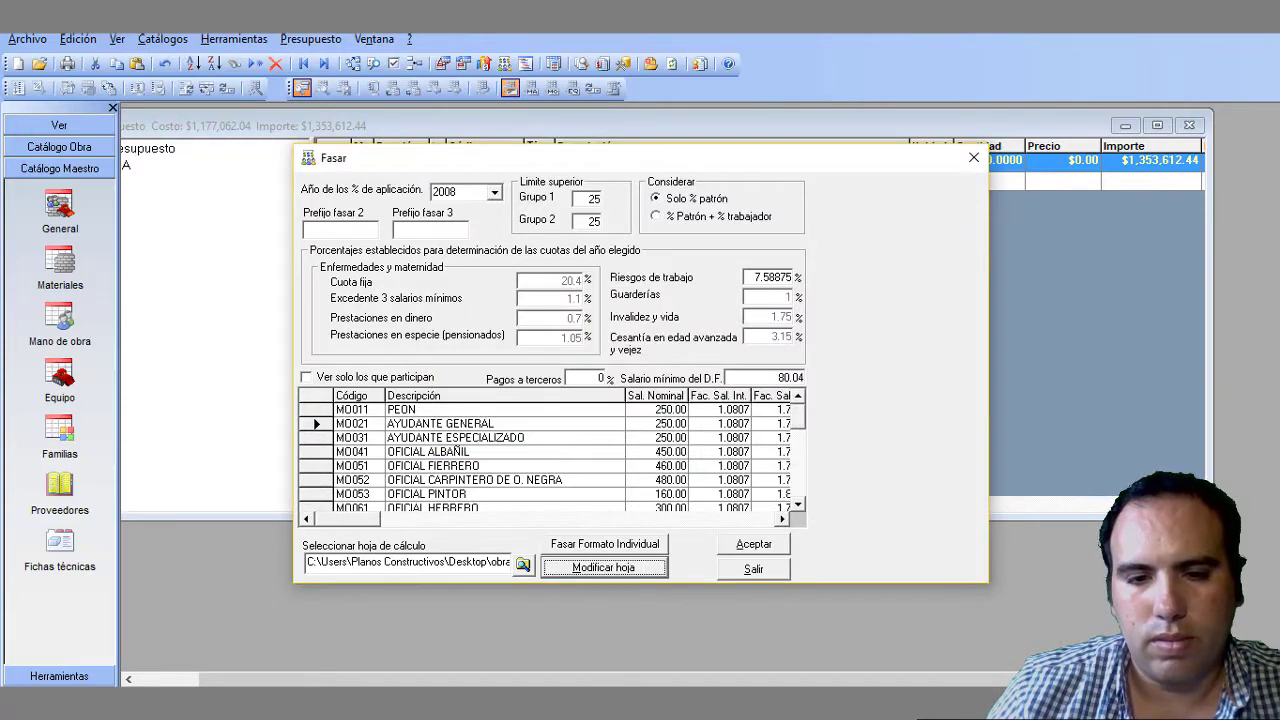
click(603, 567)
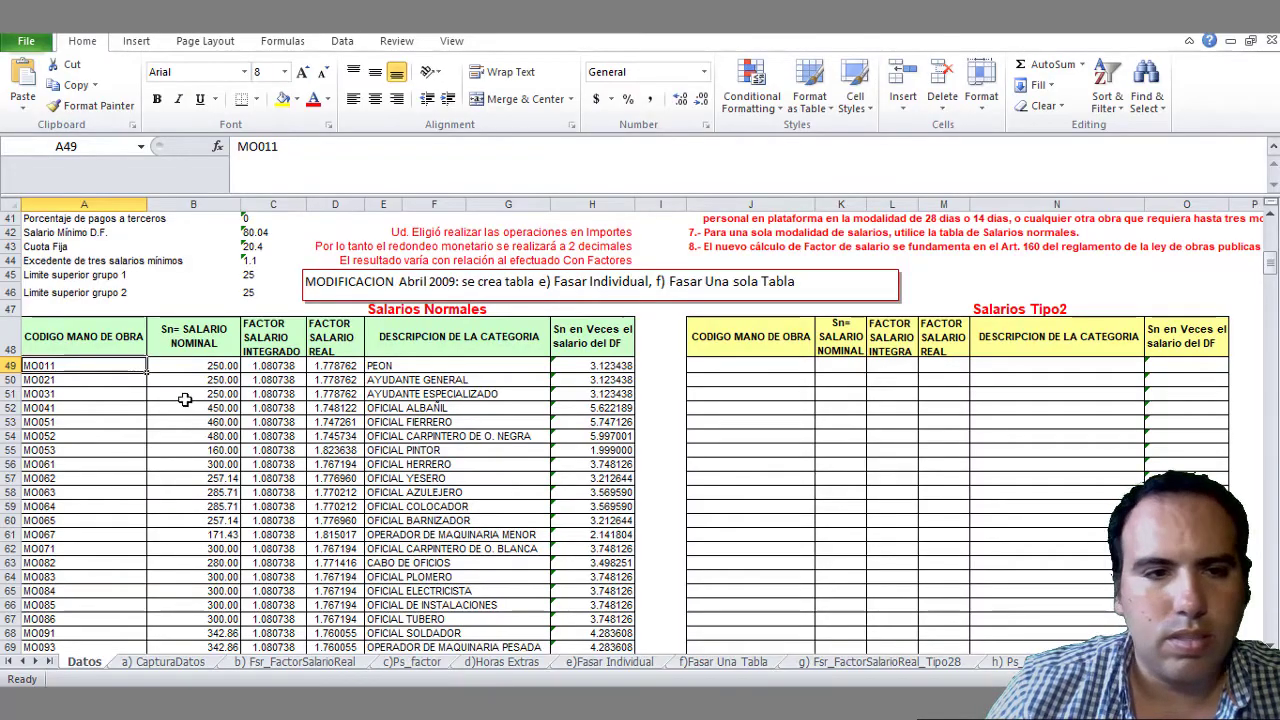
click(194, 370)
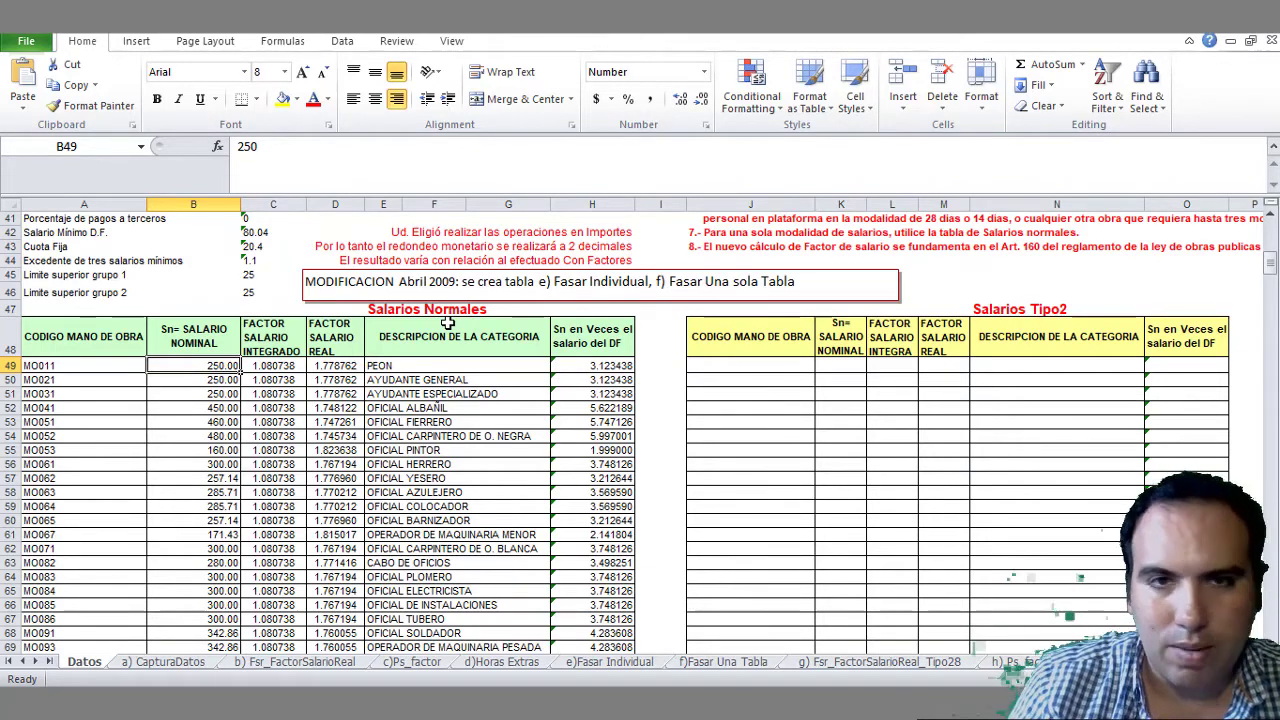
- Switch back to the Neodata 2009 Fasar window, set the Peon's nominal salary to 100.00 and bring up the calculation sheet in Excel
key(alt+Tab)
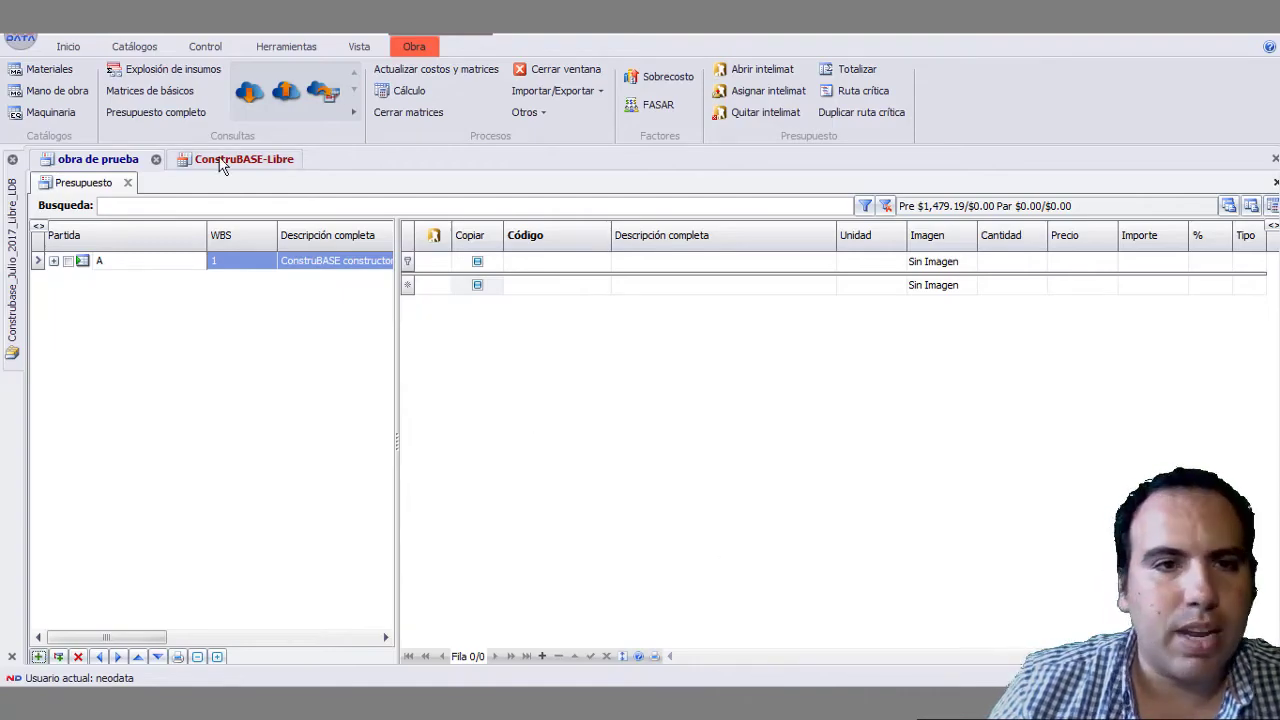
click(652, 105)
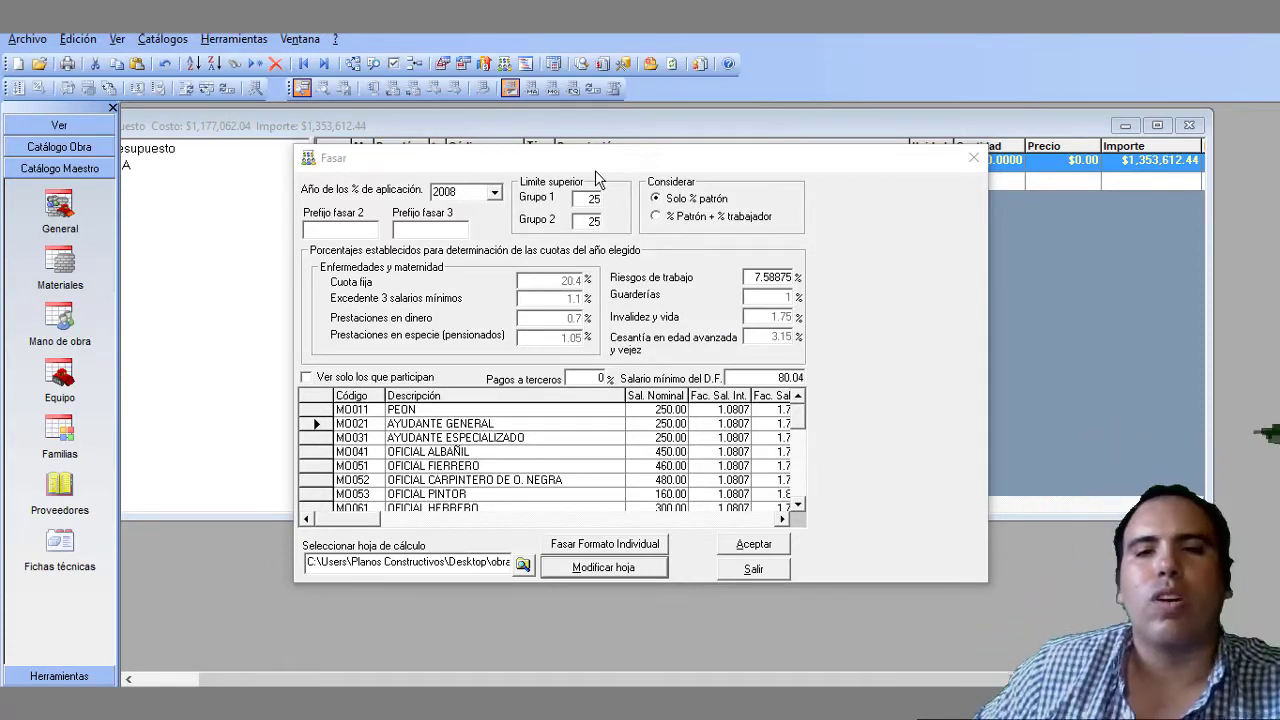
click(678, 410)
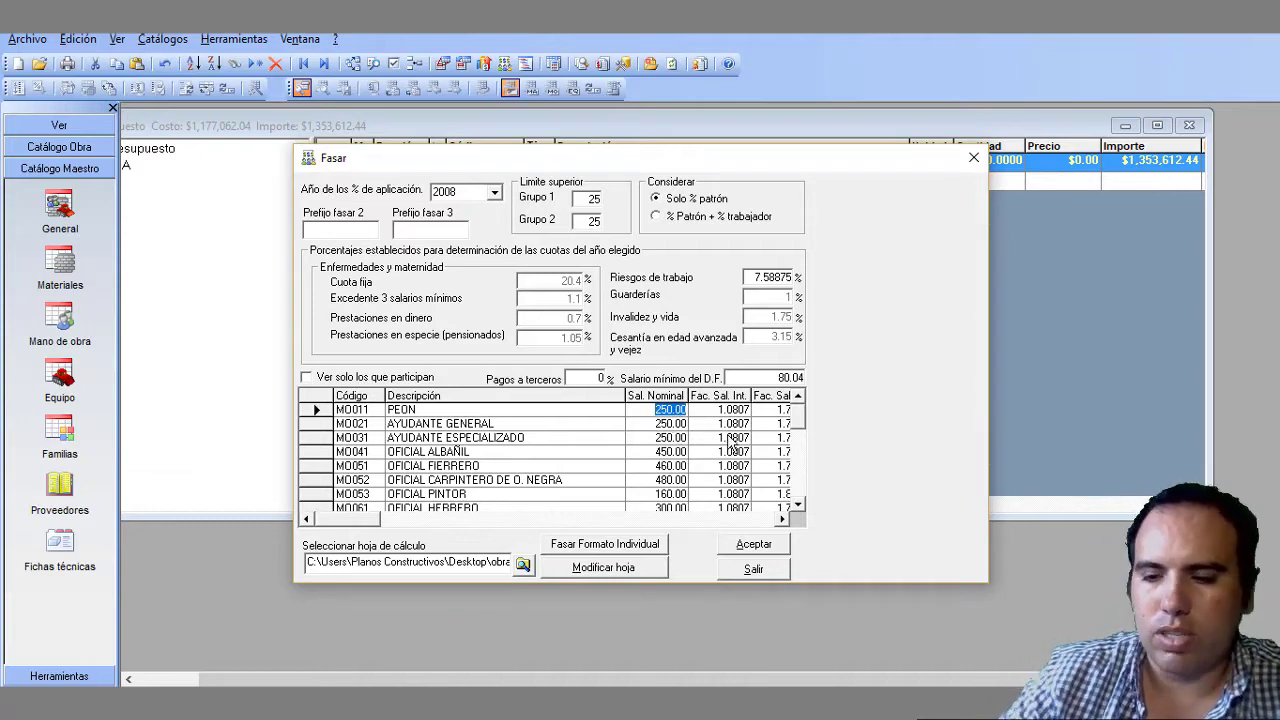
text(100.00)
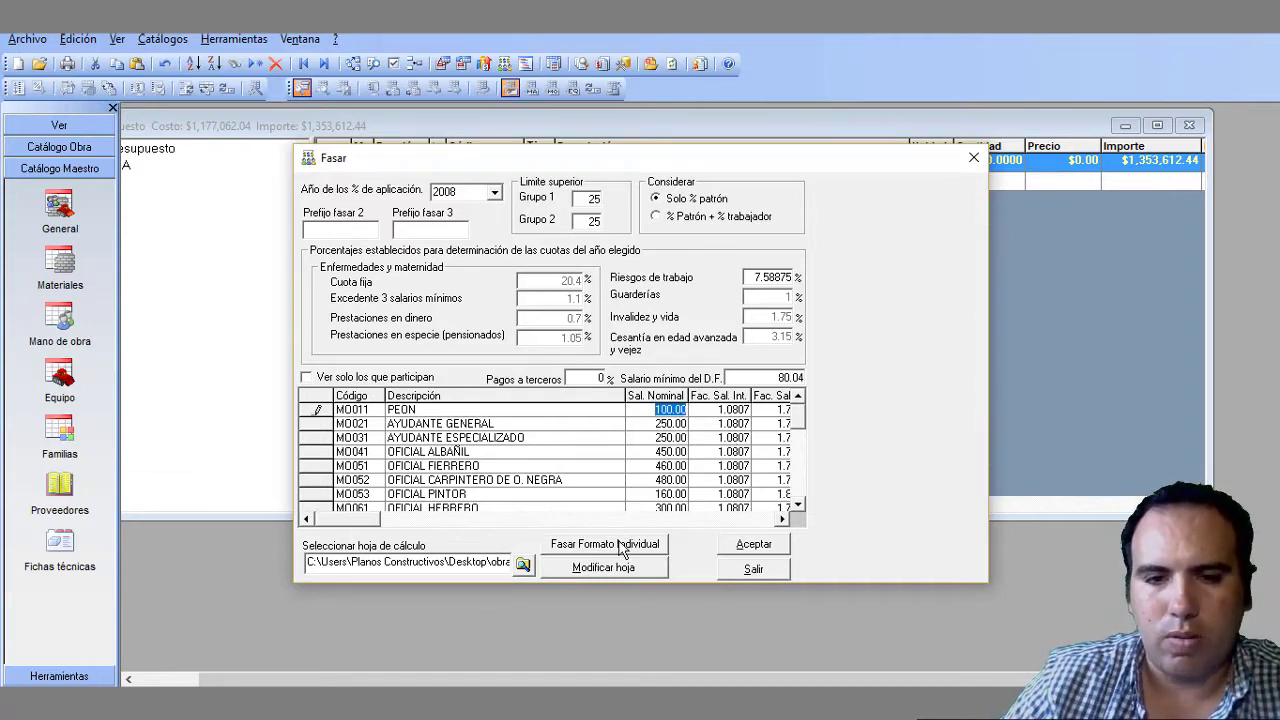
click(603, 567)
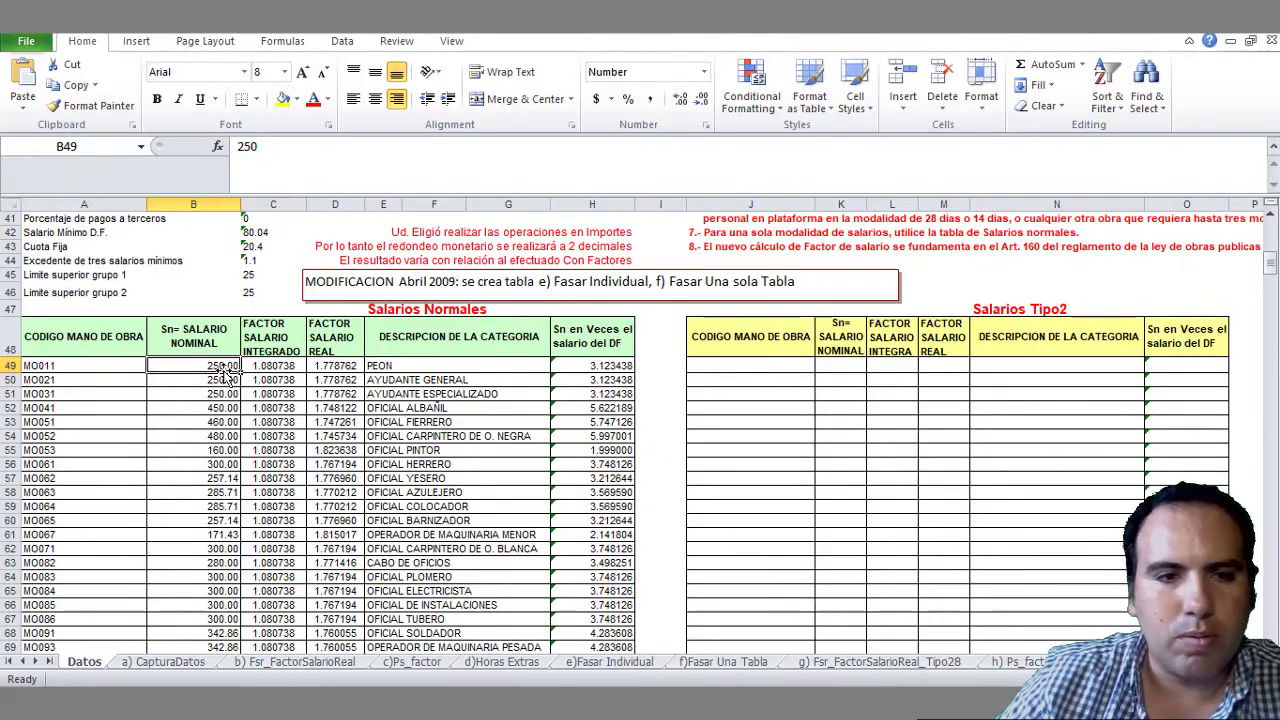
- On the Datos sheet, set the nominal salaries of Peon to 100, Ayudante General to 200, Ayudante Especializado to 300 and Oficial Albañil to 400
text(100)
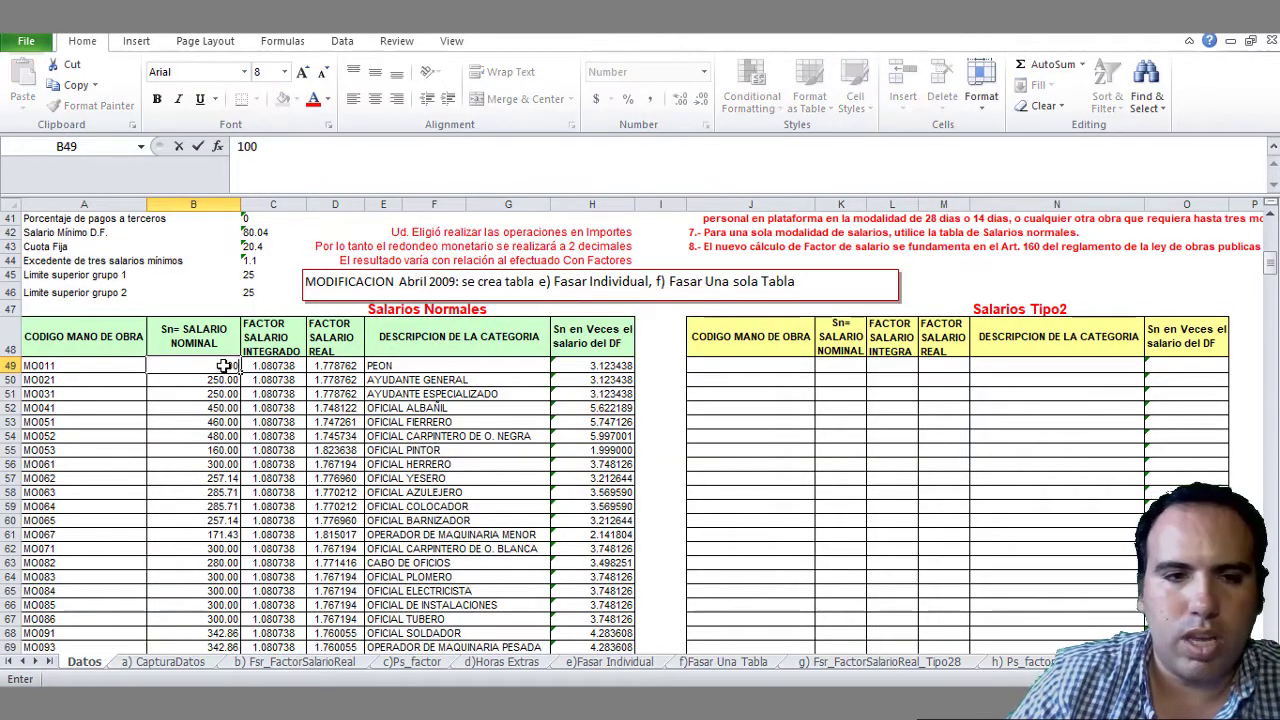
key(Return)
text(200)
key(Return)
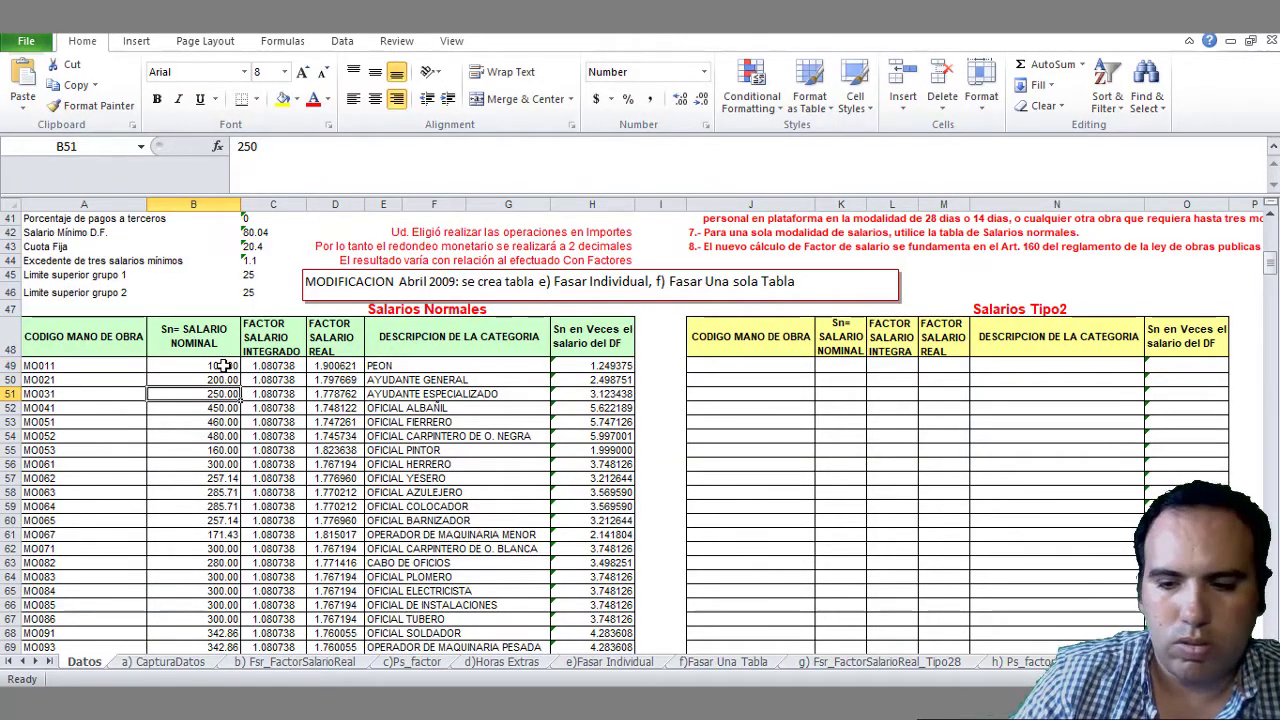
text(150)
key(Return)
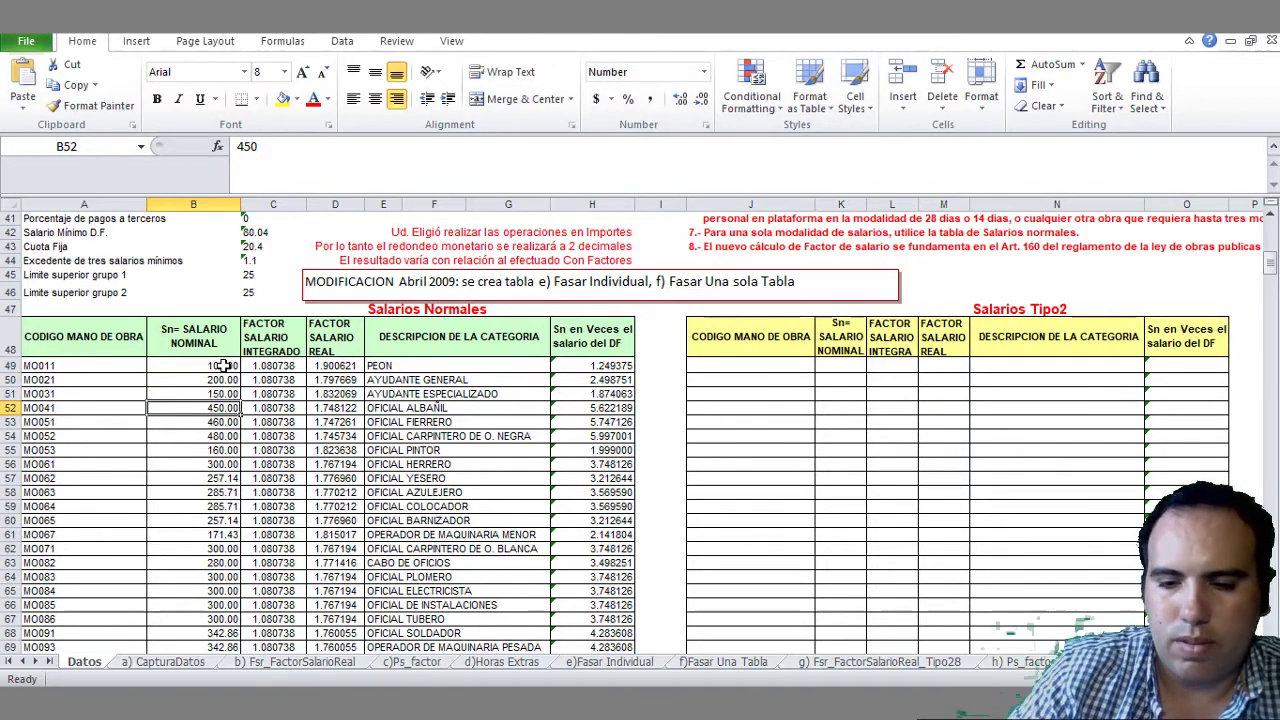
key(Up)
text(300)
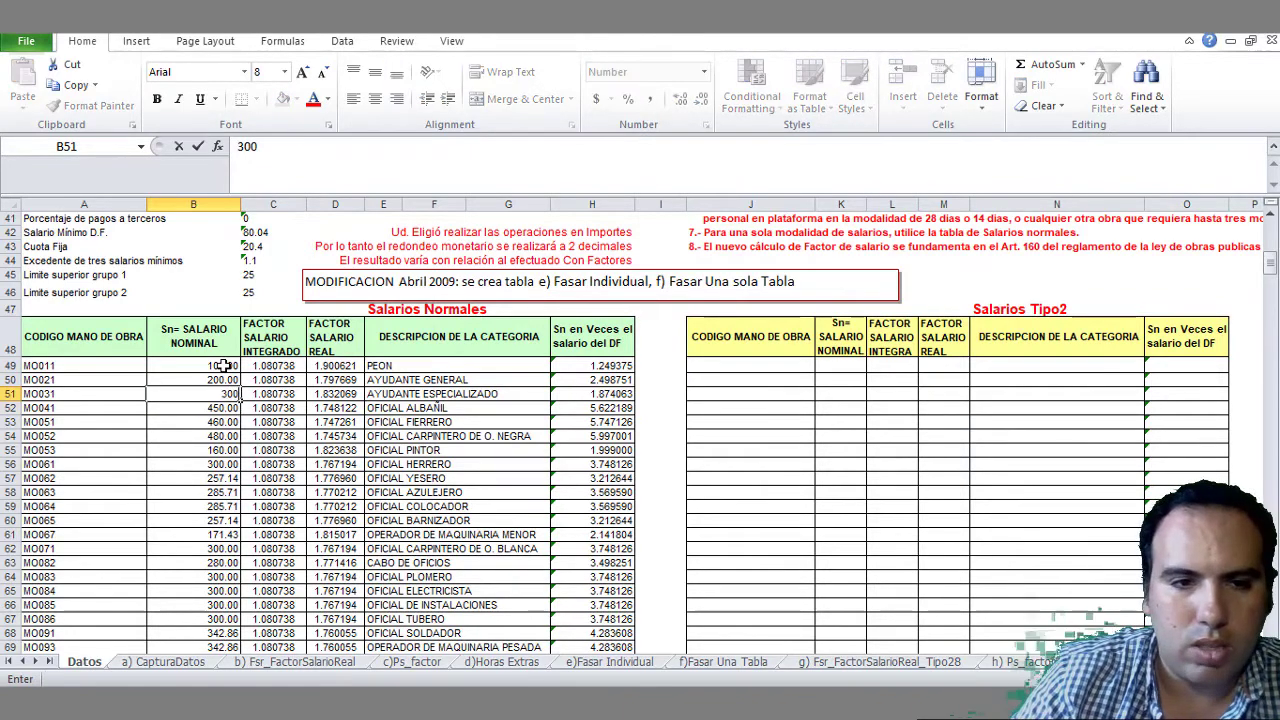
key(Return)
text(400)
key(Return)
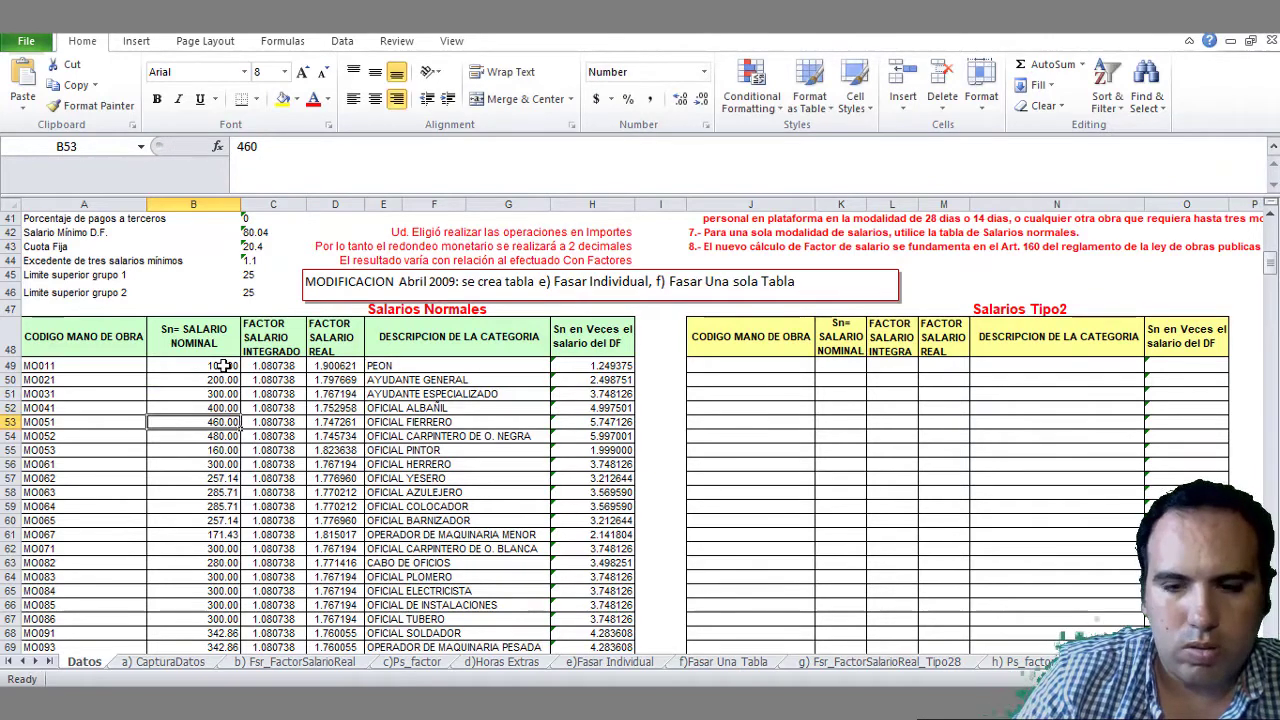
- Set the Oficial Fierrero's nominal salary to 500 in the Datos sheet, switch back to Neodata 2009, check the updated salaries and exit Fasar
text(500)
key(Return)
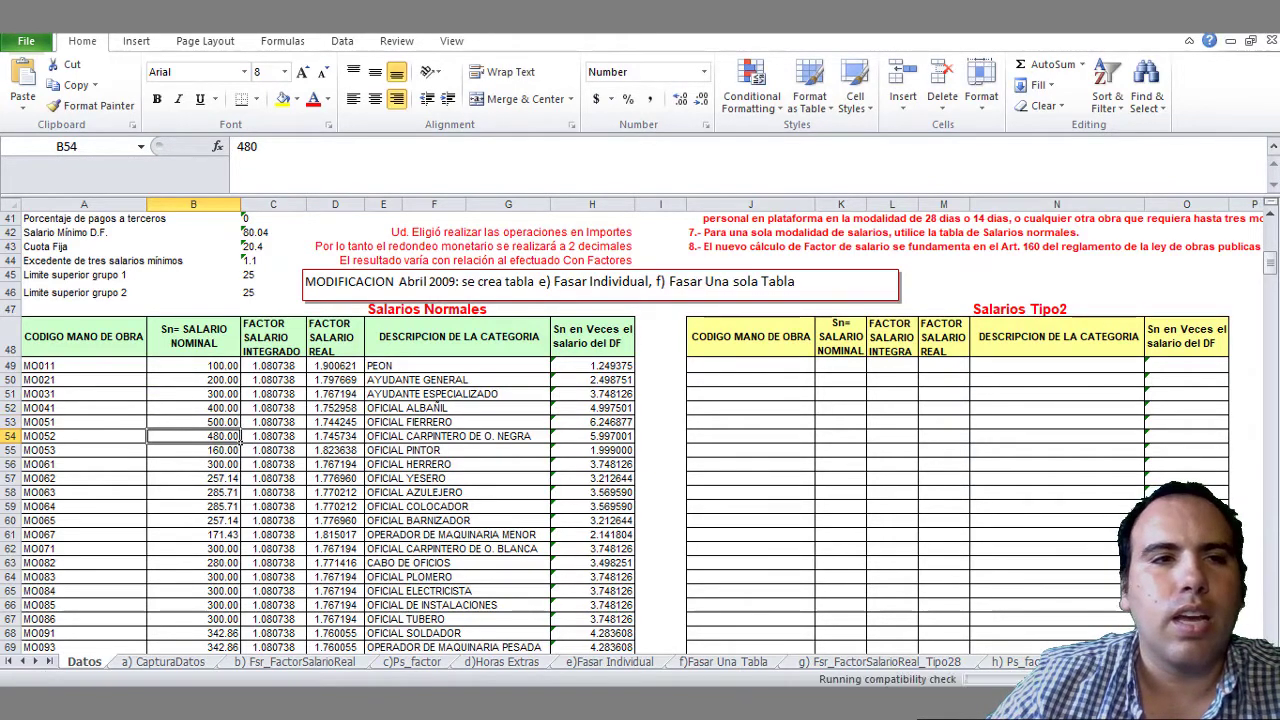
key(alt+Tab)
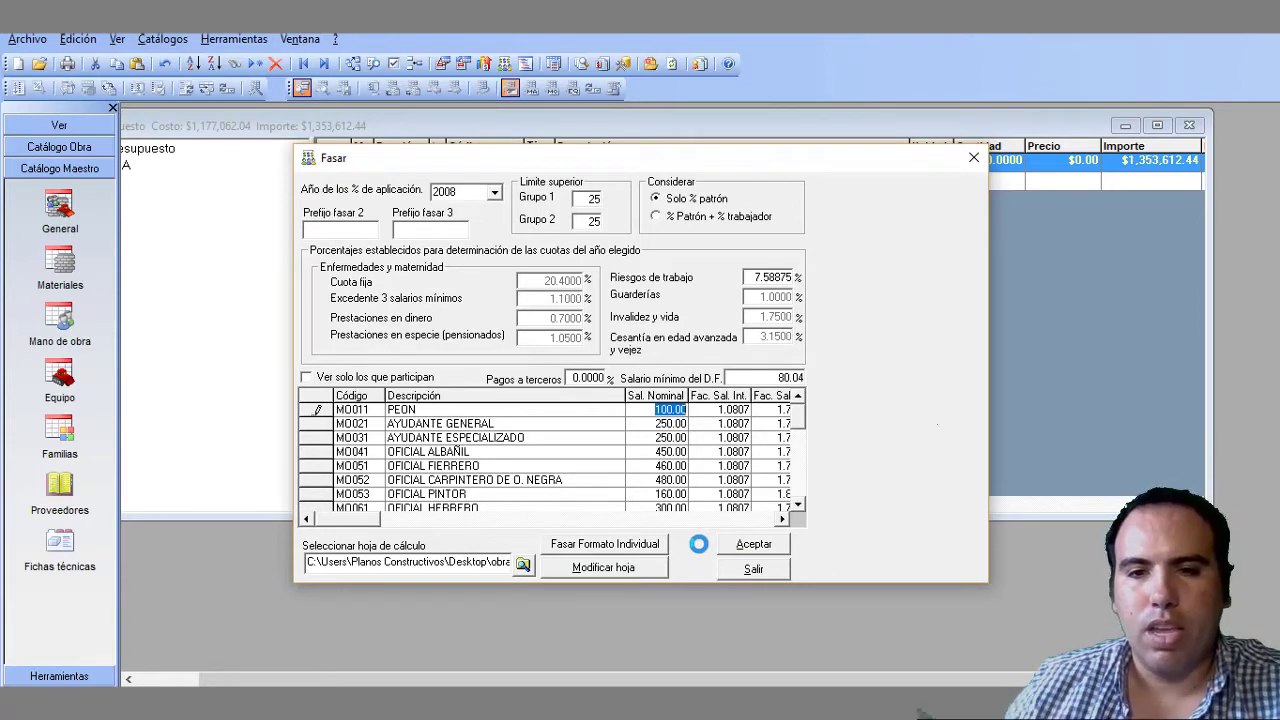
click(668, 452)
click(672, 466)
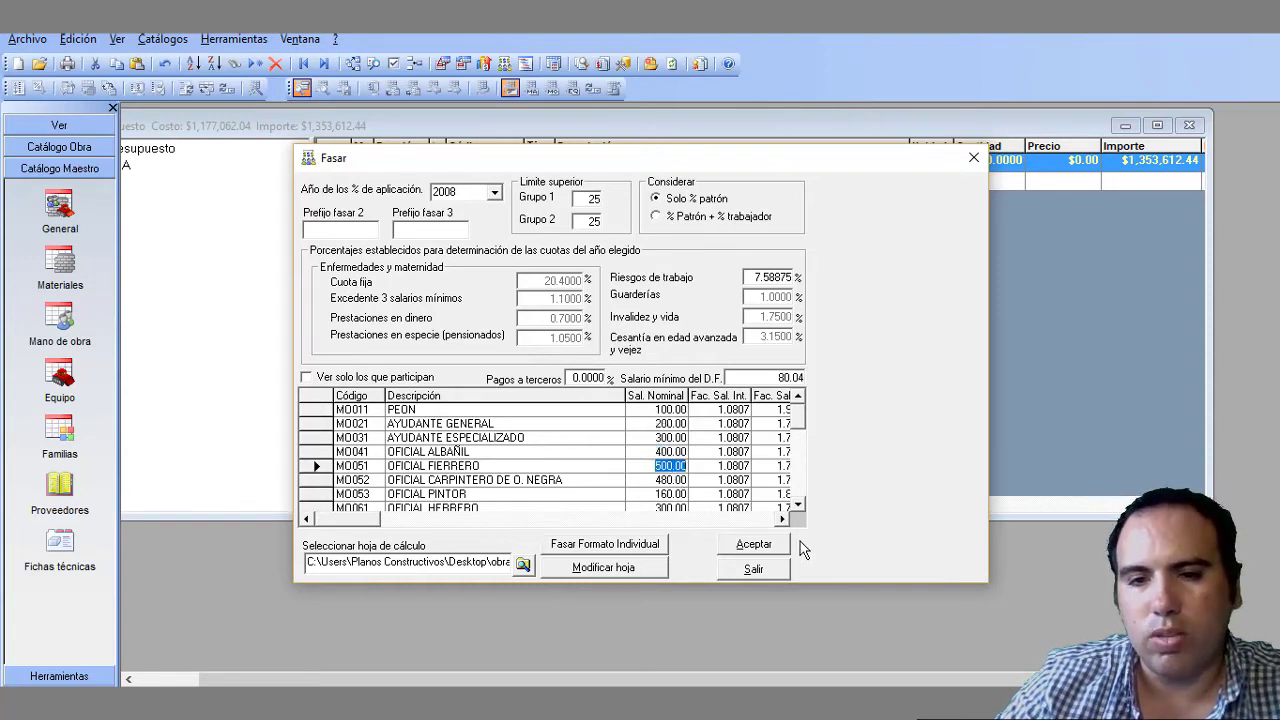
click(776, 572)
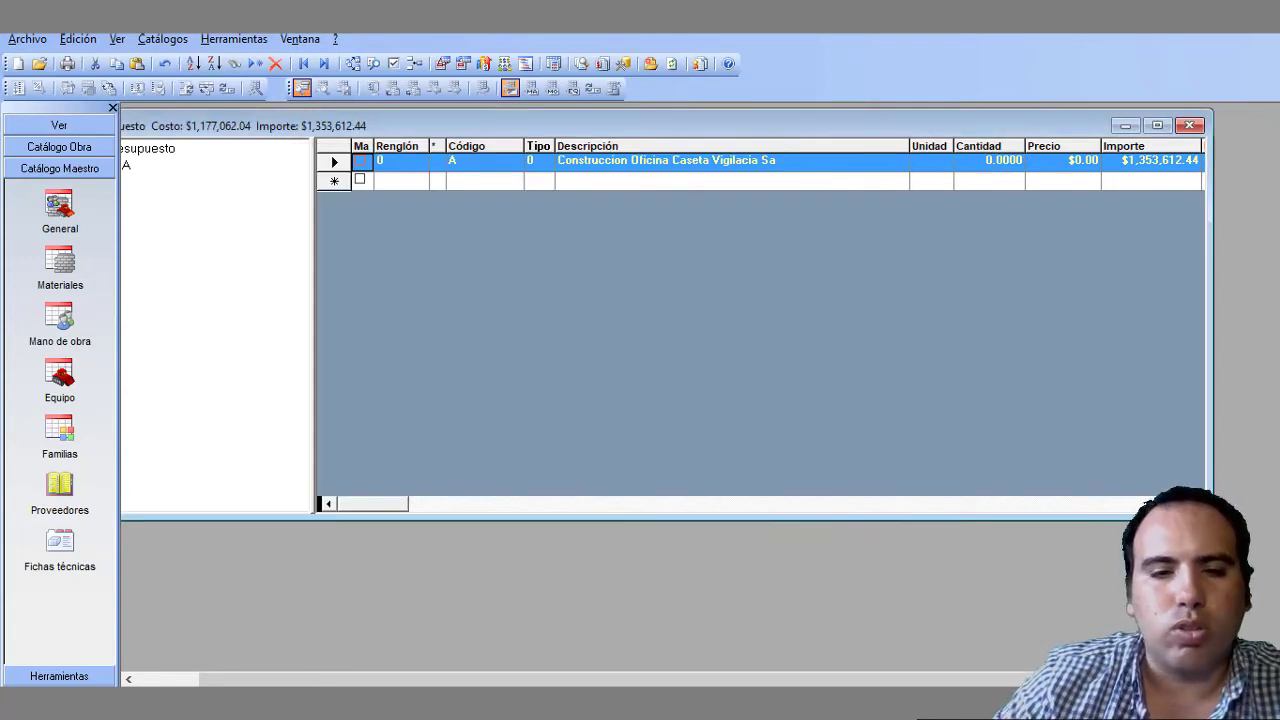
- Switch to the FASAR dialog of Neodata PU 2016, review the work risk and INFONAVIT percentages, and set the minimum salary to 80.04
mouse_move(512, 680)
click(538, 650)
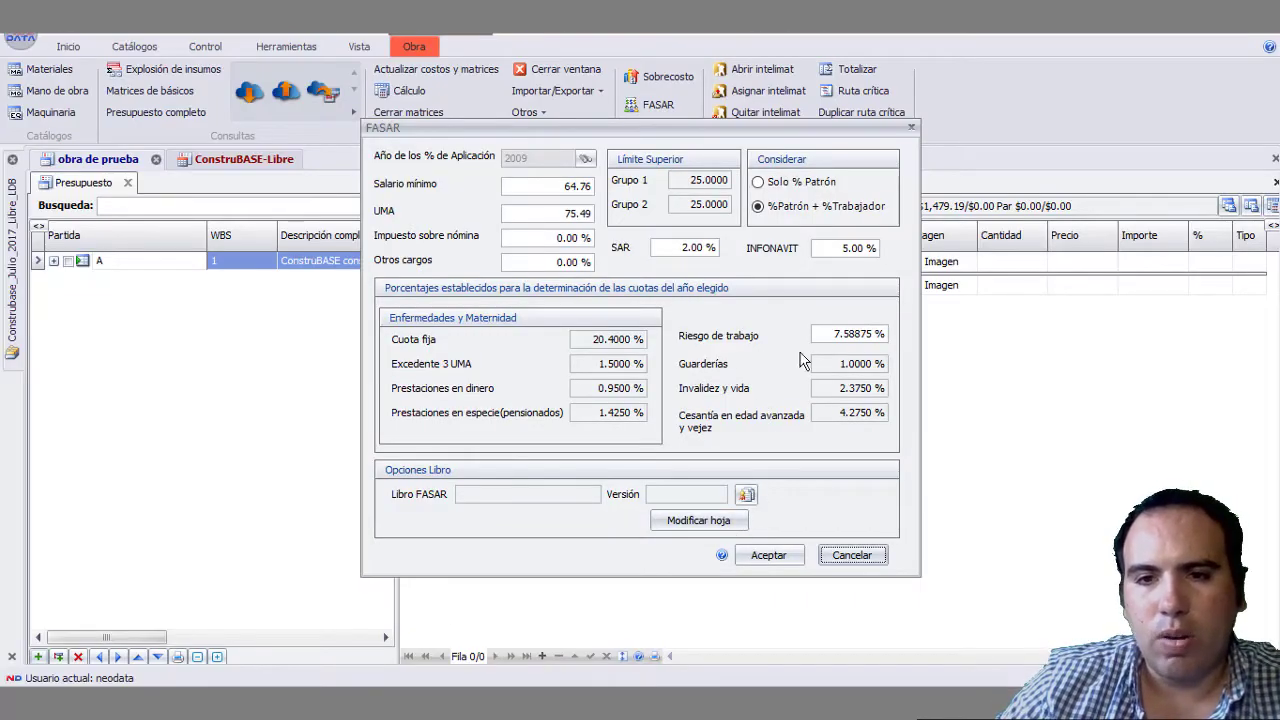
click(828, 335)
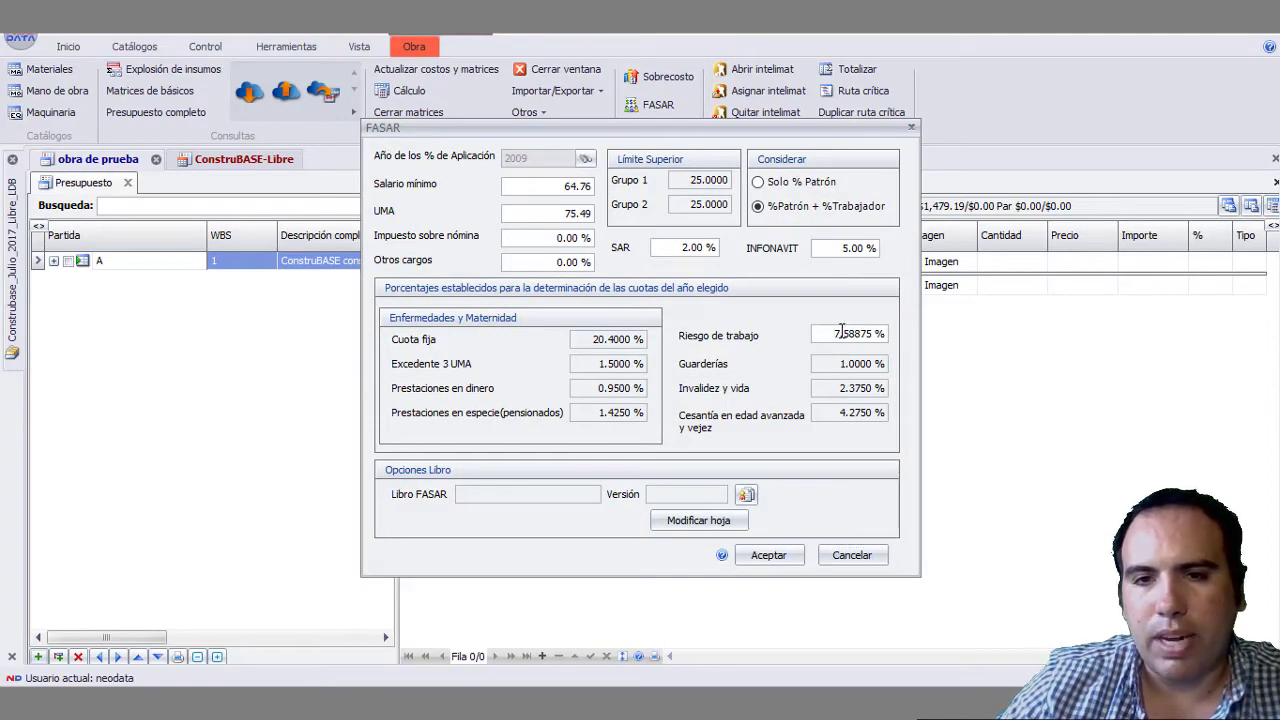
drag(838, 335, 868, 333)
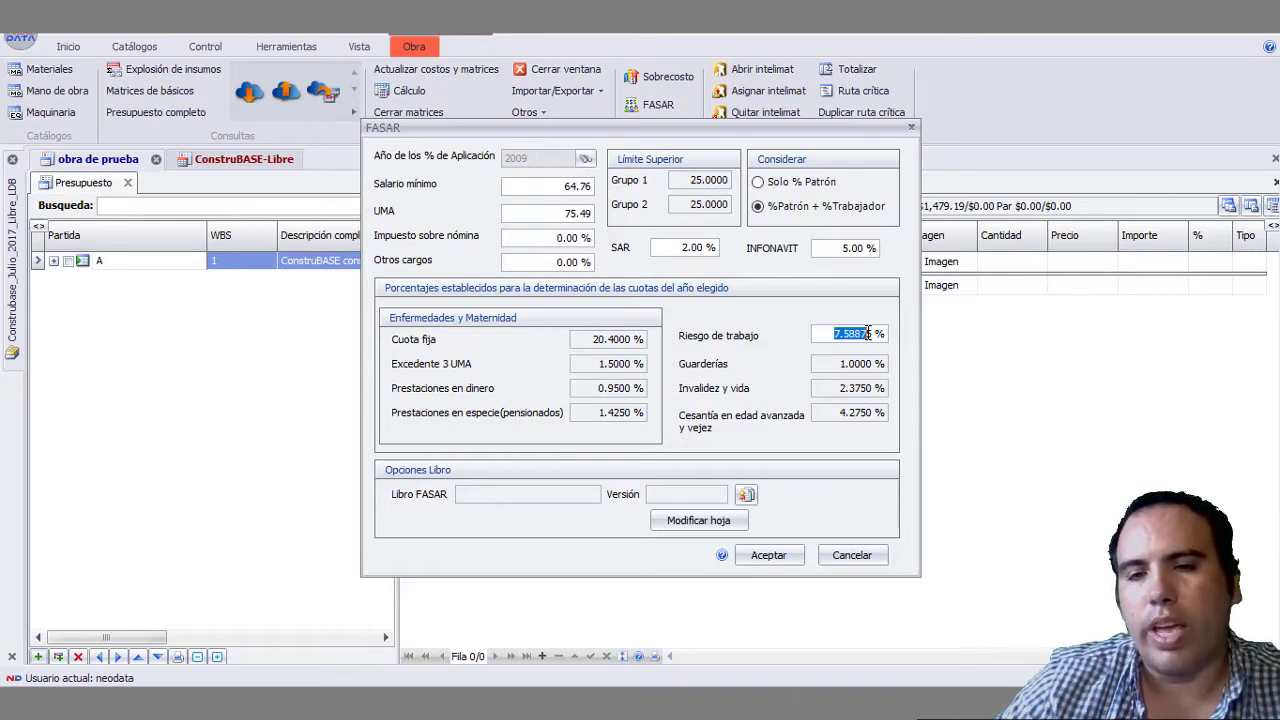
click(845, 248)
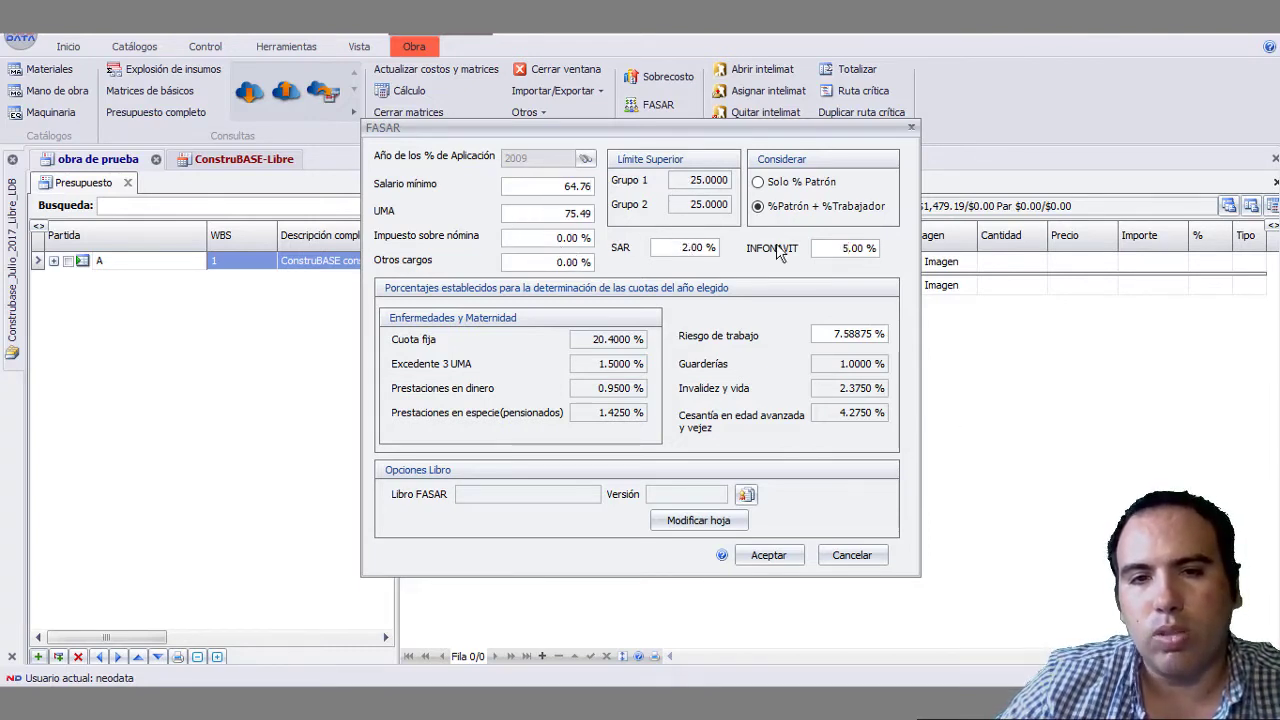
double_click(586, 186)
drag(590, 186, 566, 188)
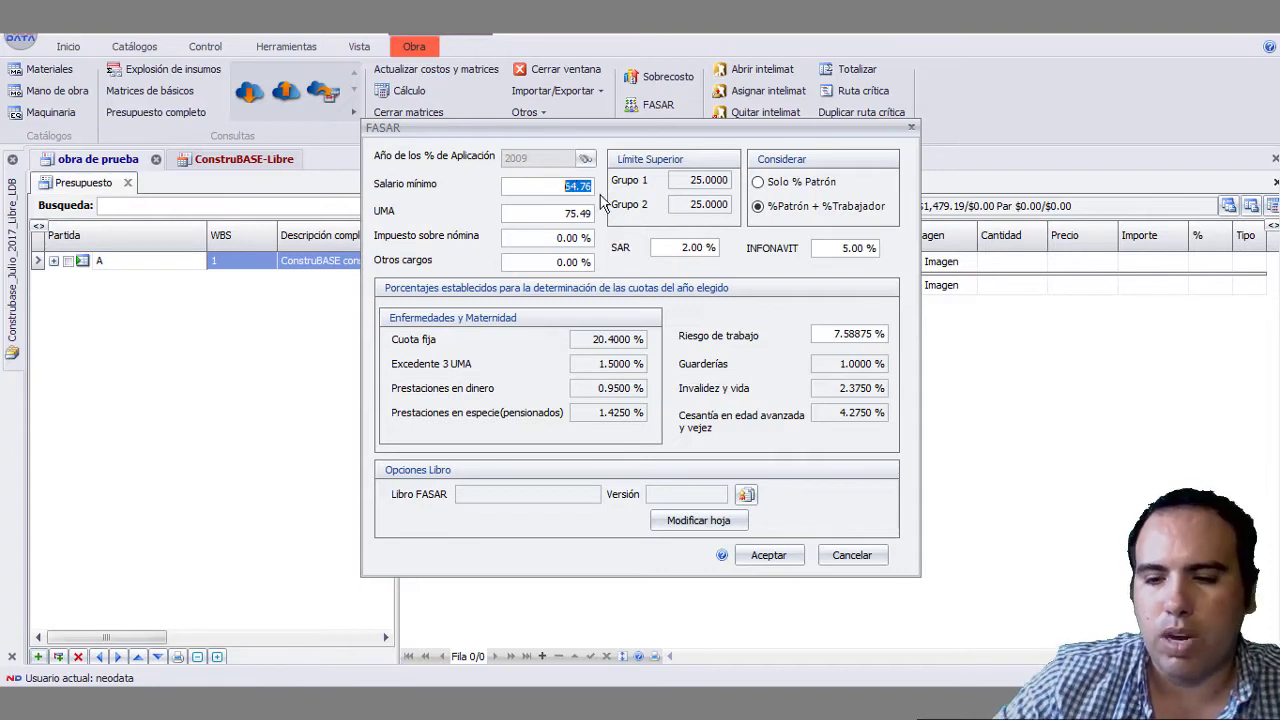
text(80.04)
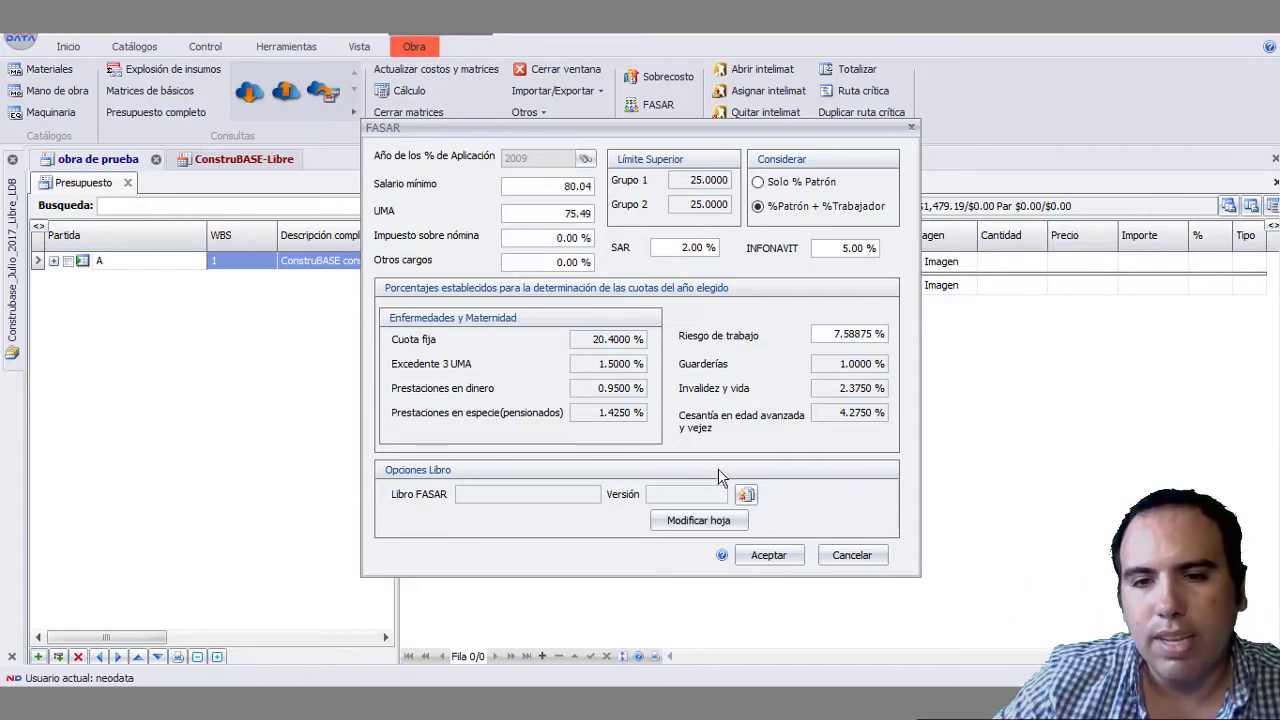
- Assign FasarEstandar as the FASAR book and open its sheet for modification in Excel
click(698, 521)
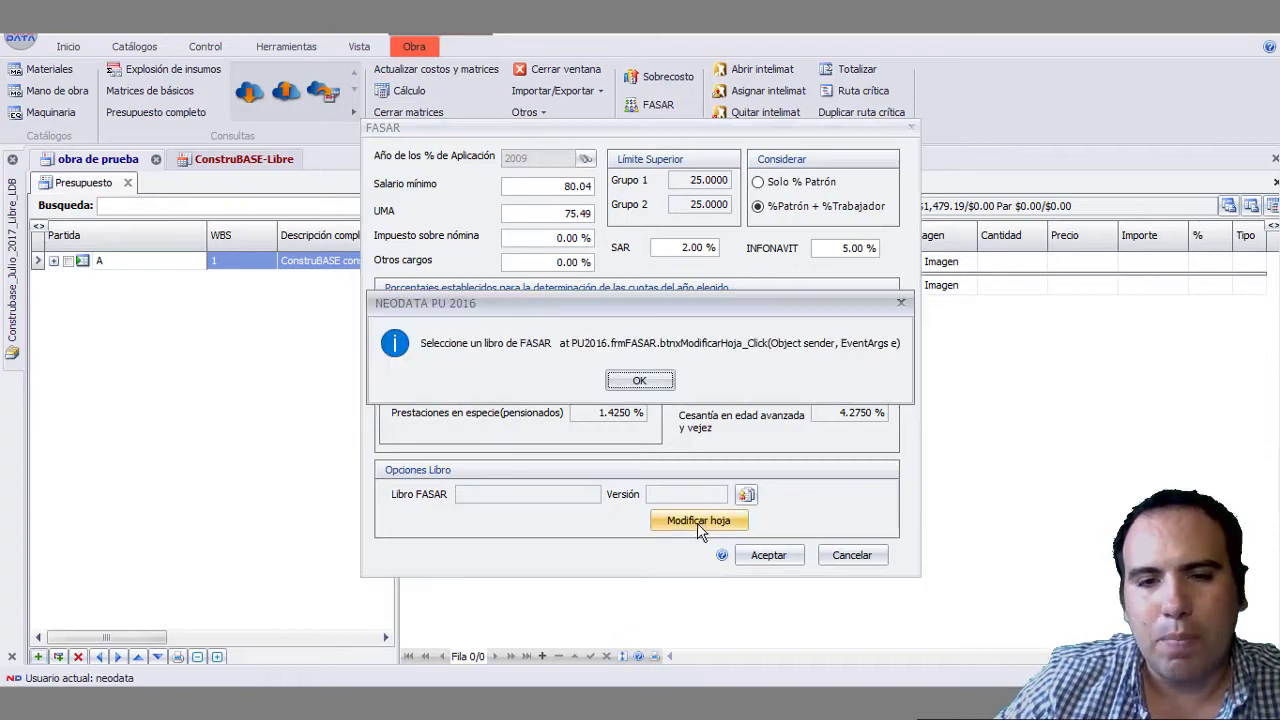
click(640, 380)
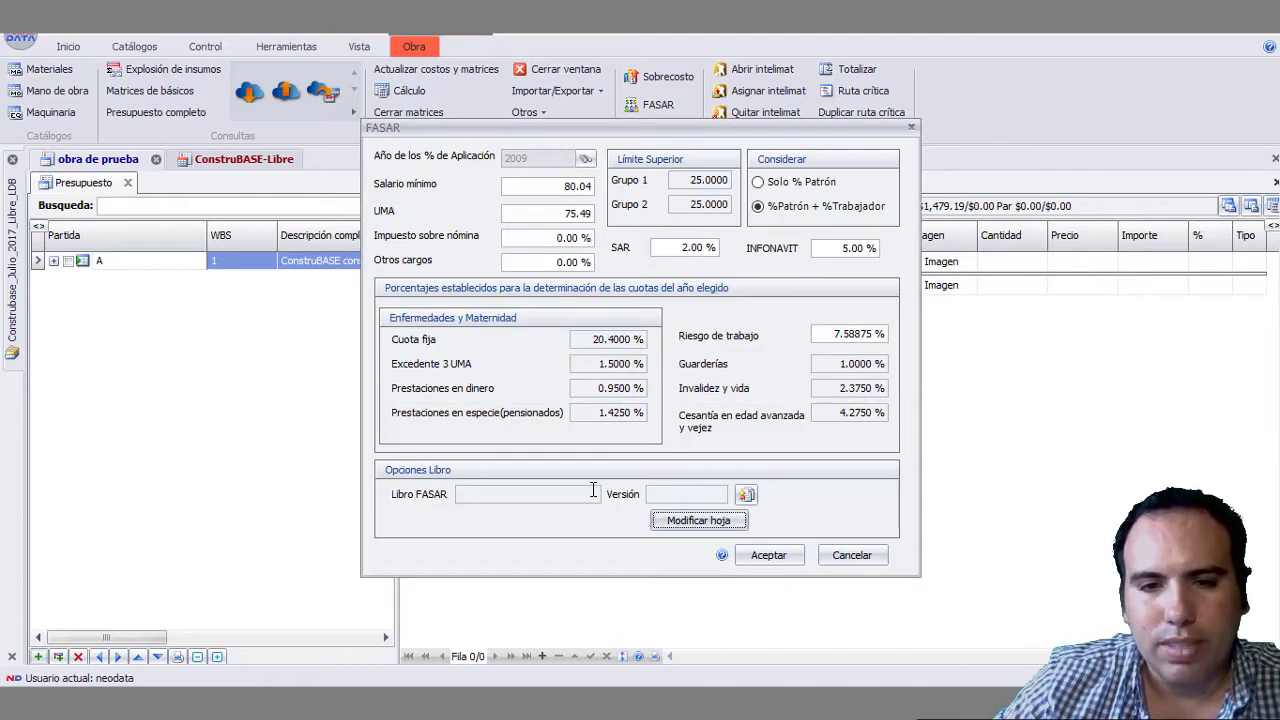
click(746, 494)
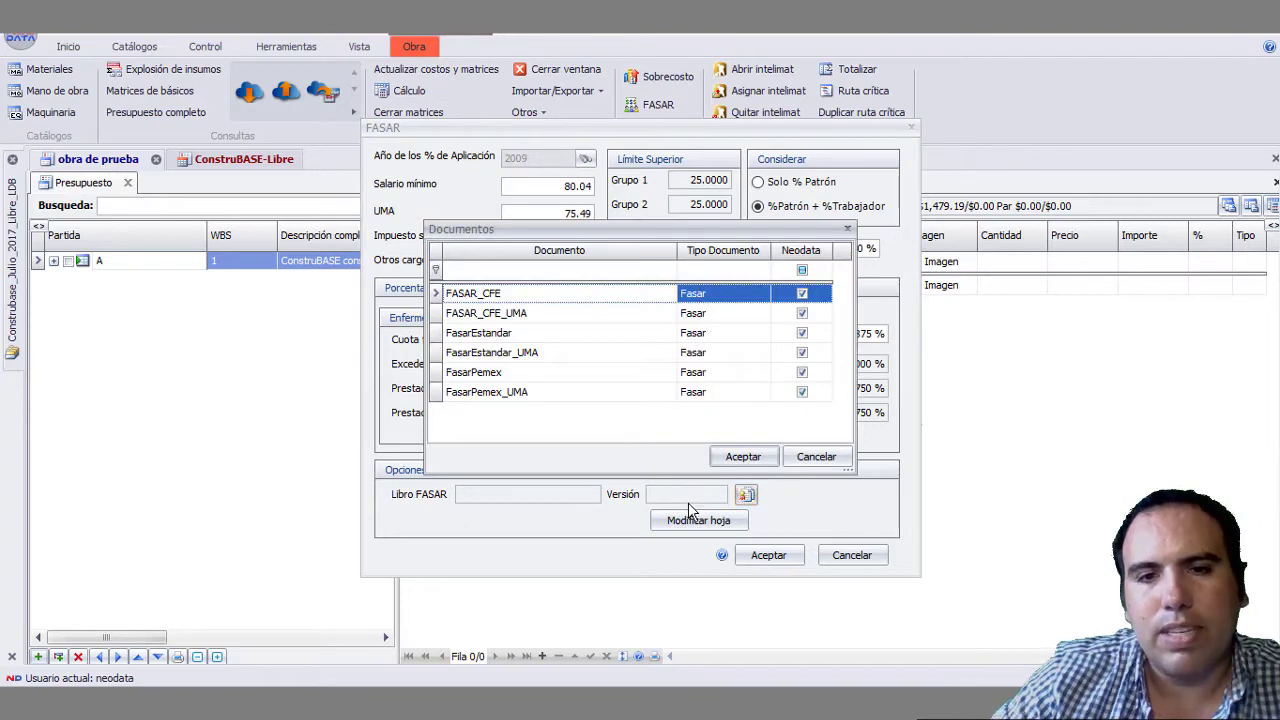
click(528, 340)
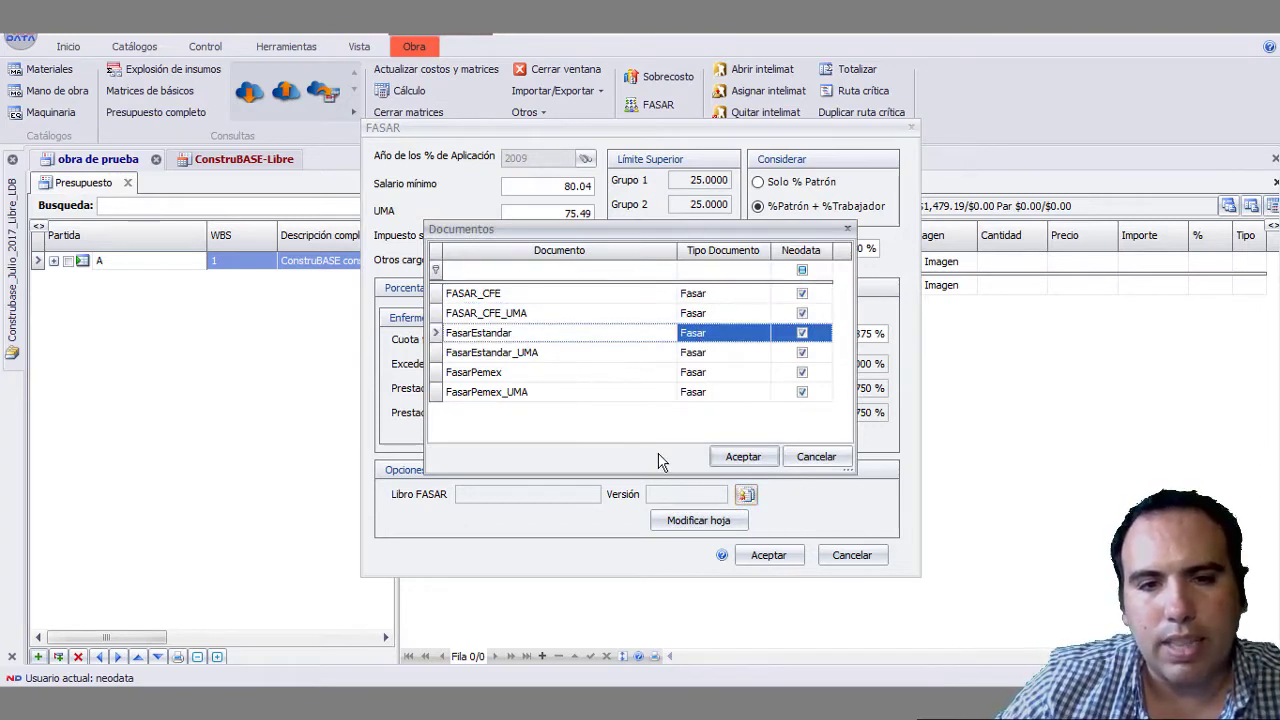
click(750, 462)
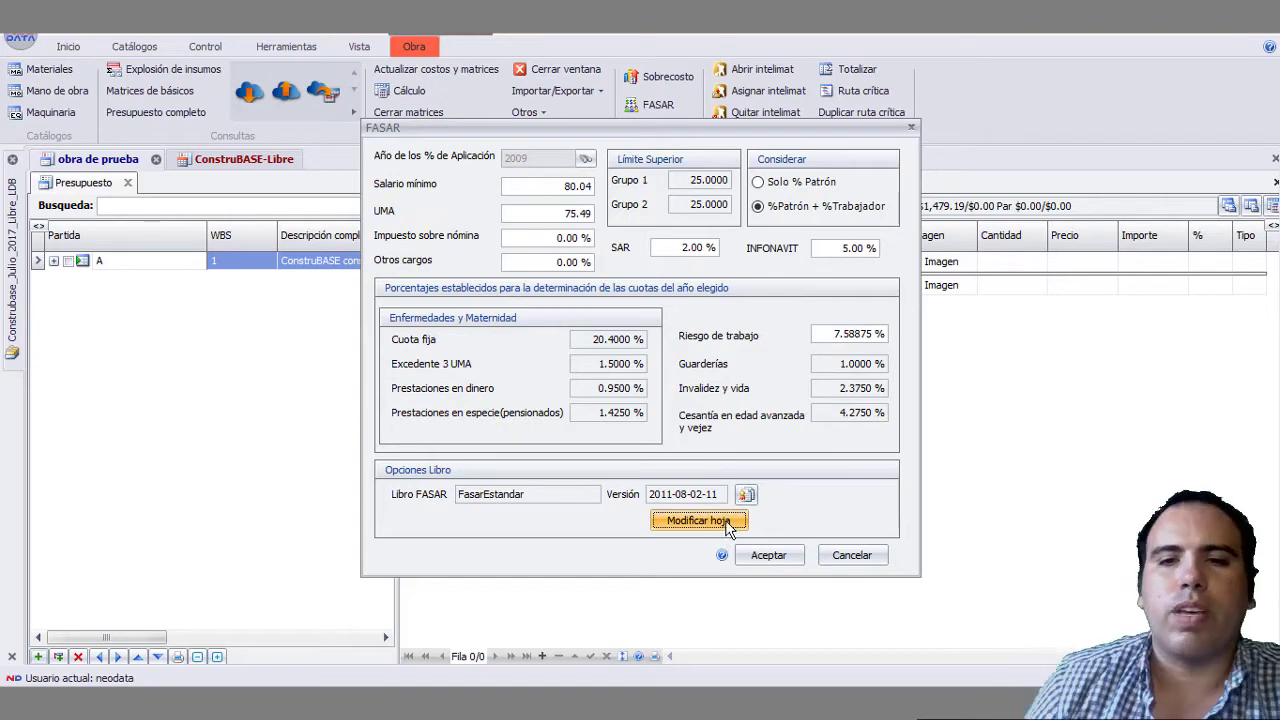
click(698, 520)
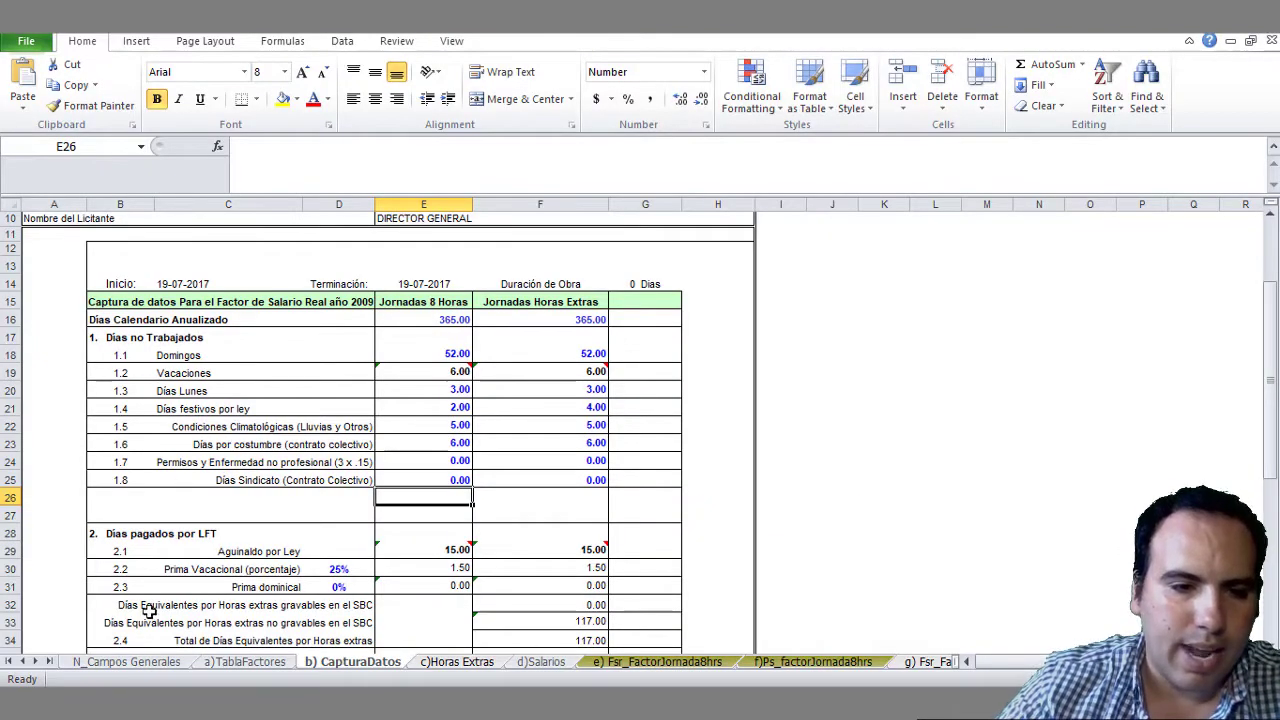
- Look through the FASAR workbook's sheets to find the salary table on the d)Salarios sheet
click(150, 662)
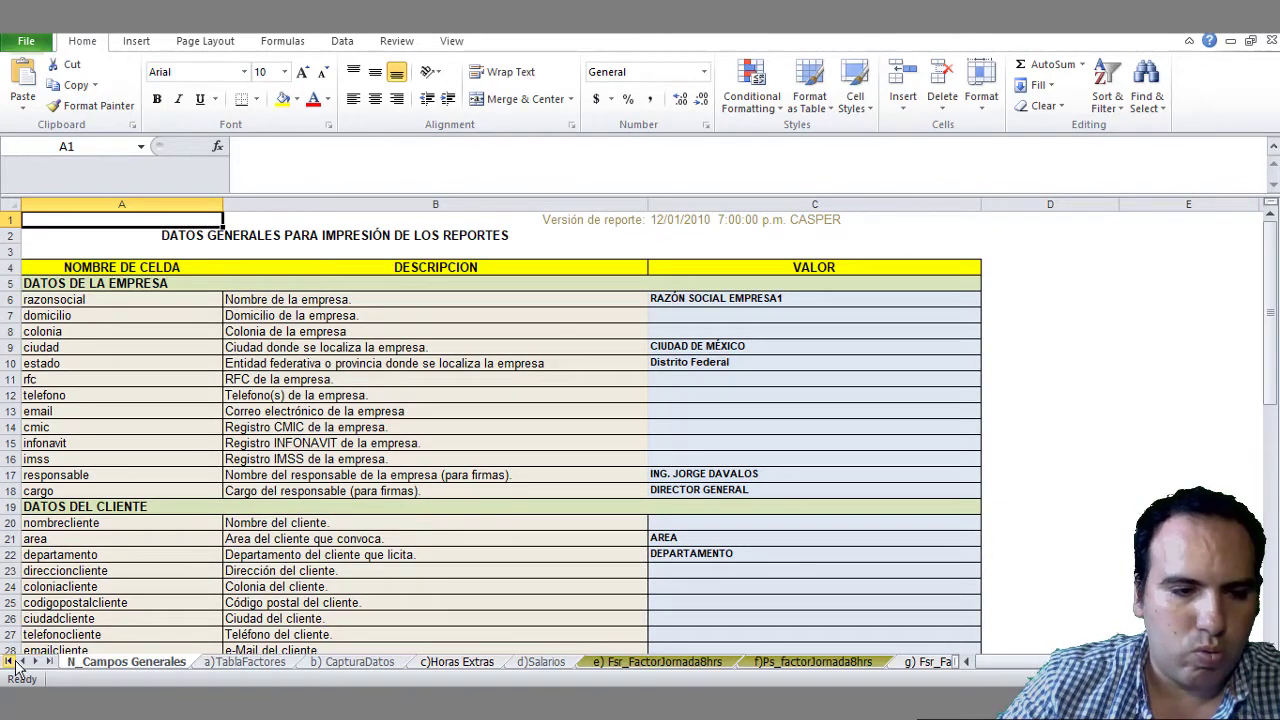
click(232, 664)
click(340, 668)
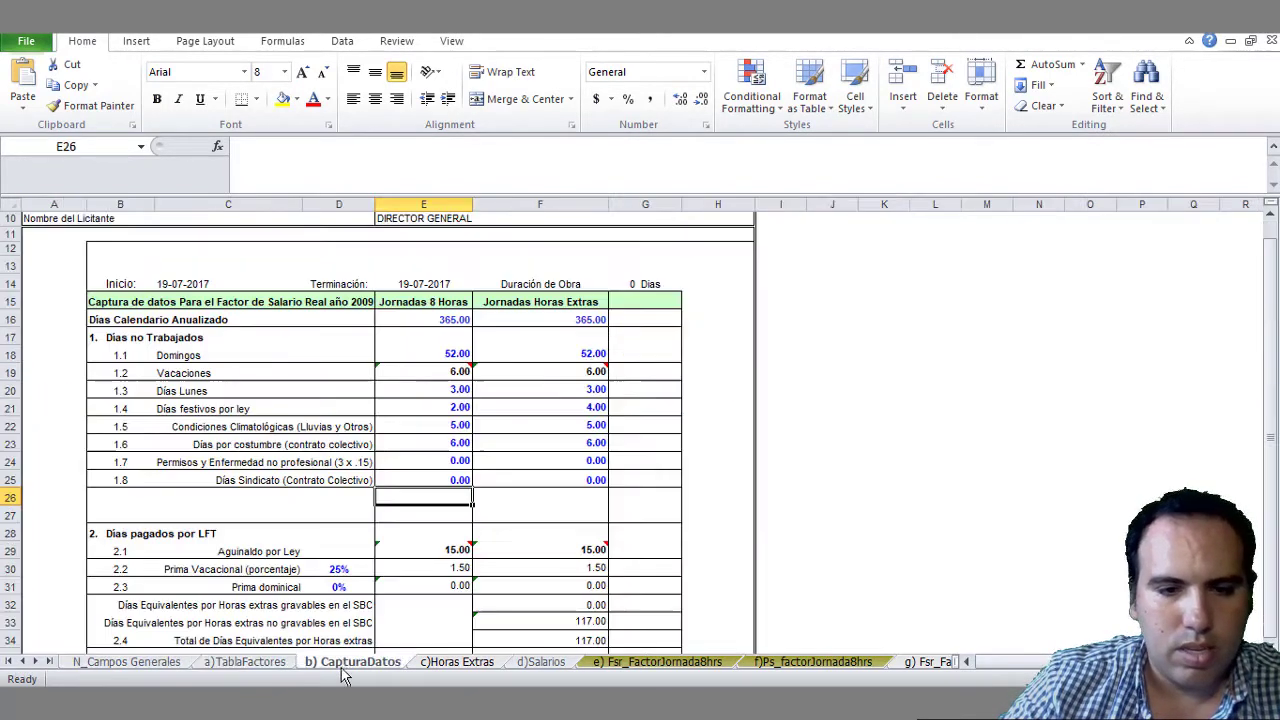
click(537, 664)
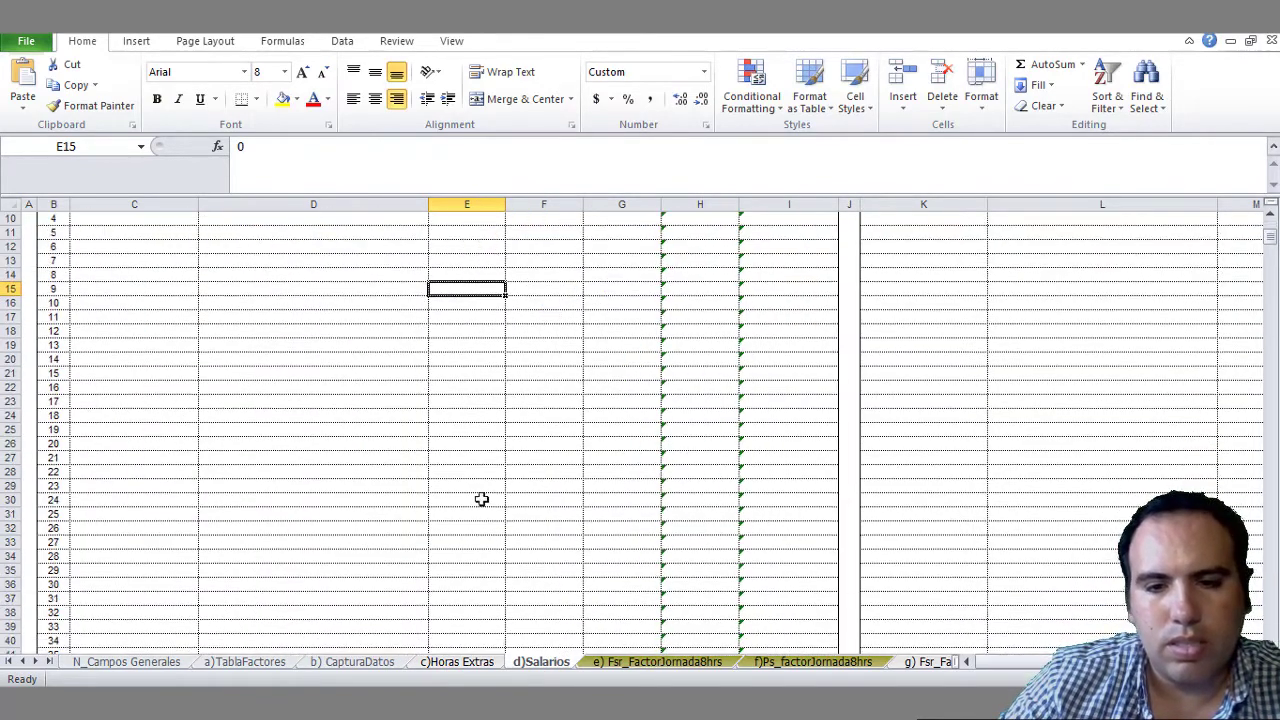
scroll(425, 450, down, 3)
scroll(480, 527, up, 3)
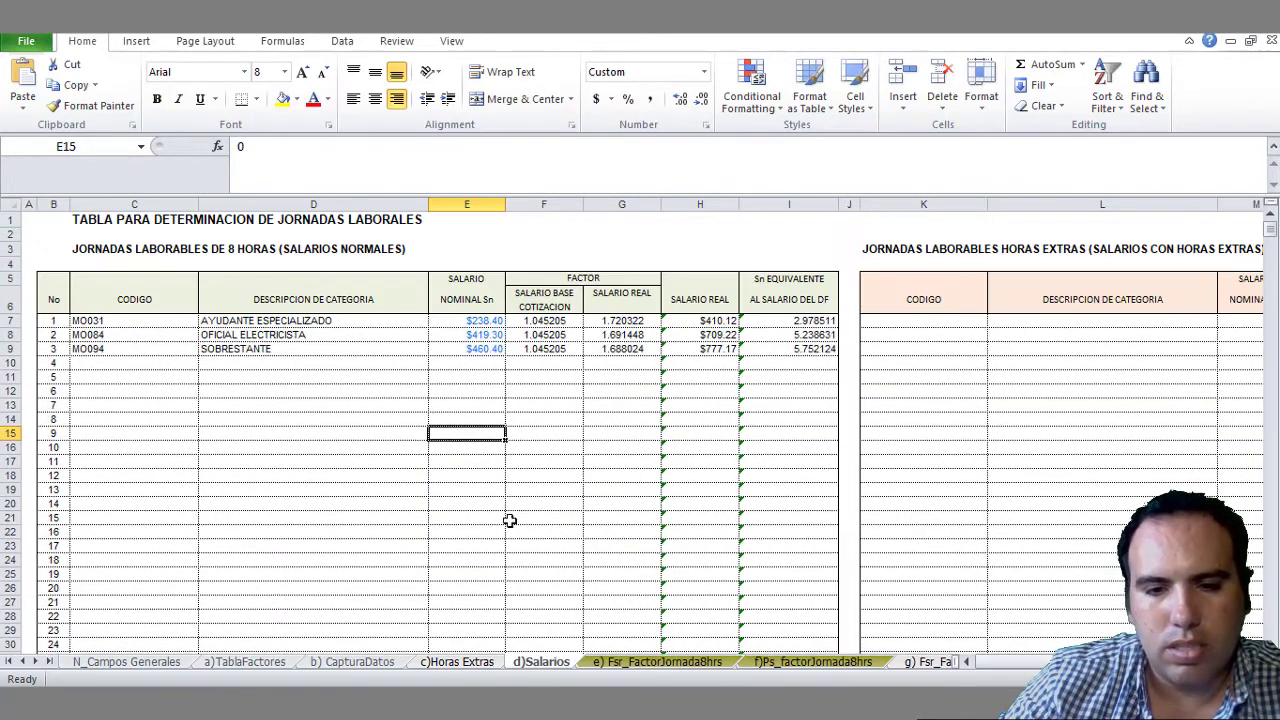
click(652, 664)
click(543, 665)
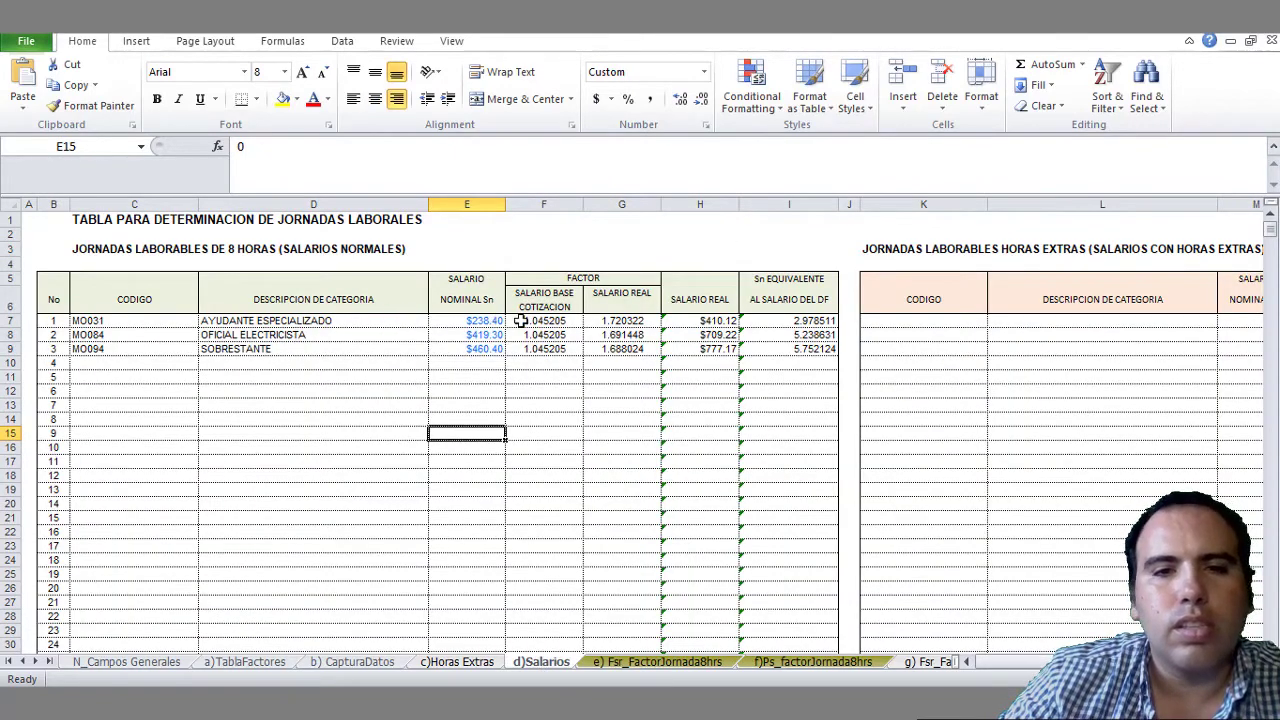
- On the d)Salarios sheet, set the nominal salaries of Ayudante Especializado to 250, Oficial Electricista to 300 and Sobrestante to 400
click(487, 321)
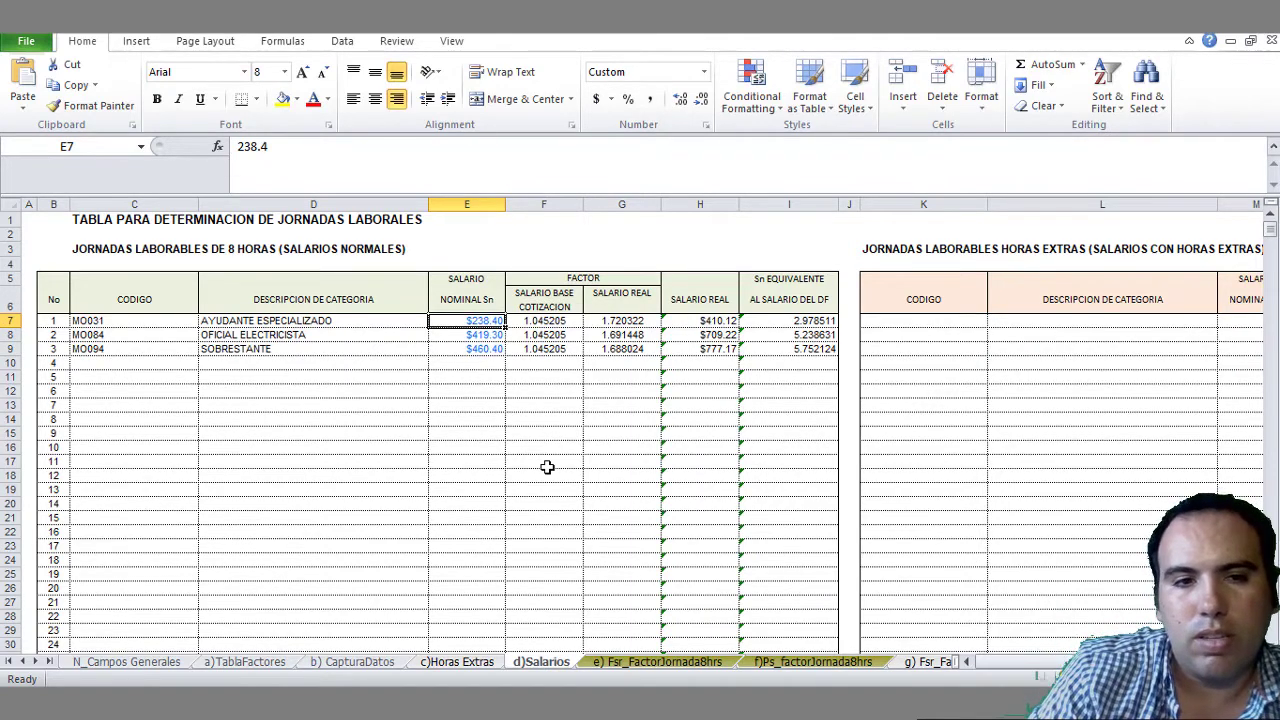
text(250)
key(Return)
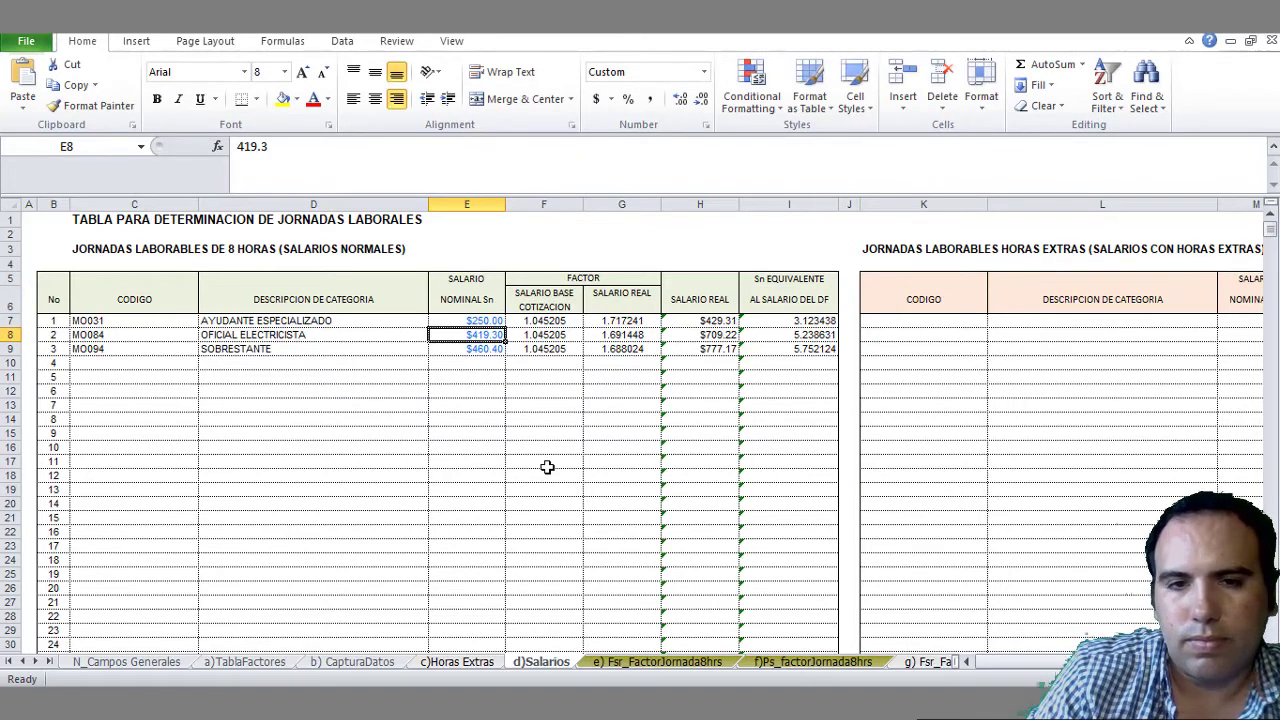
text(300)
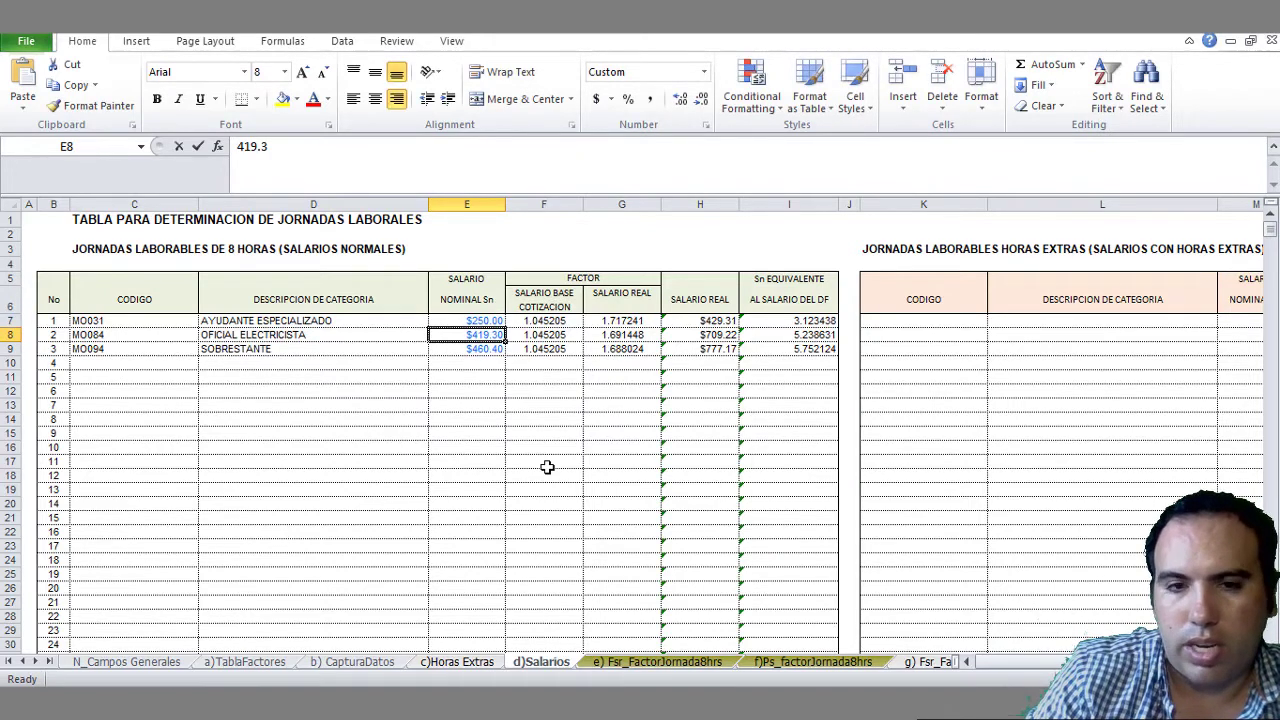
key(Return)
text(400)
key(Return)
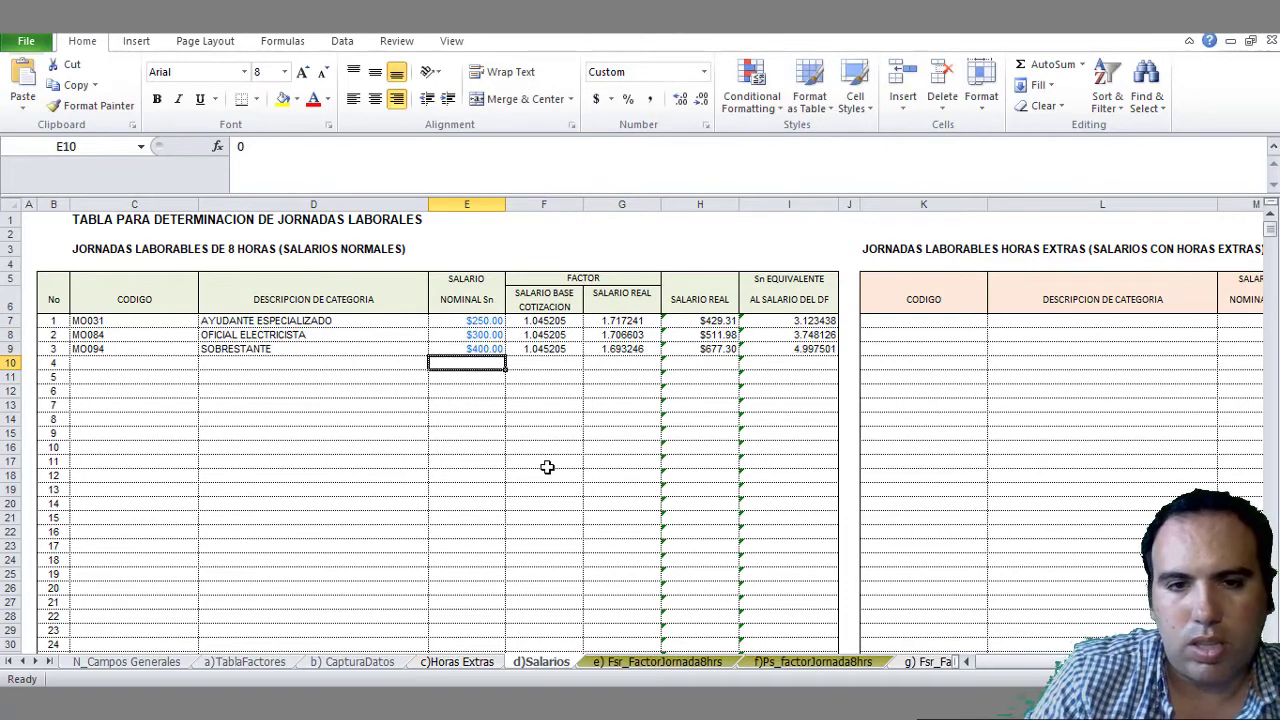
- Close the FASAR workbook with its changes saved, then switch back to the Neodata PU 2016 FASAR dialog and accept it
key(ctrl+w)
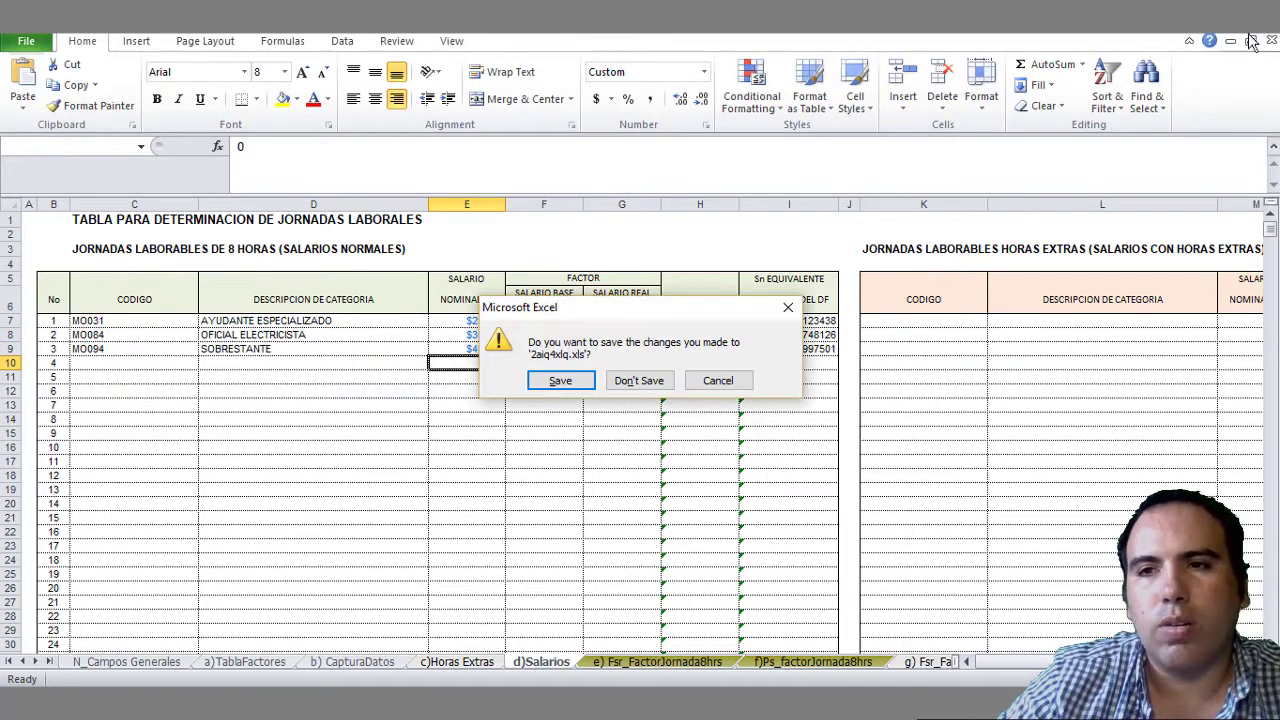
click(578, 384)
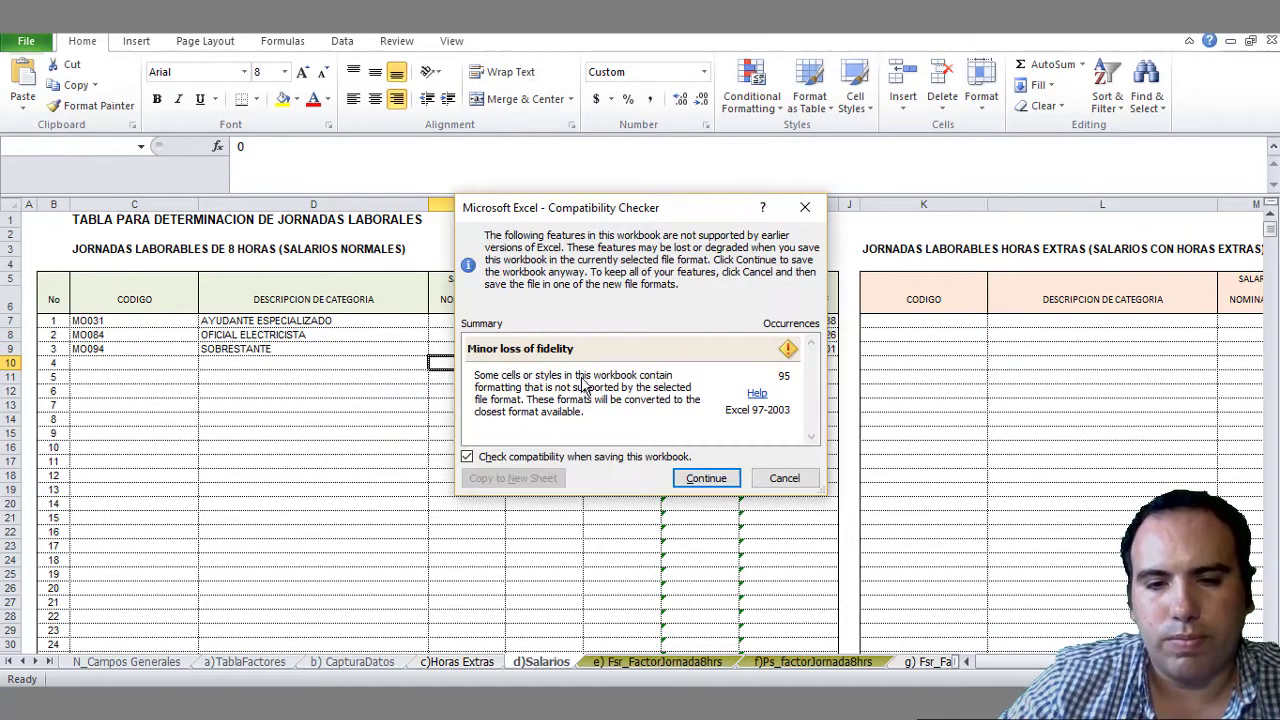
click(698, 477)
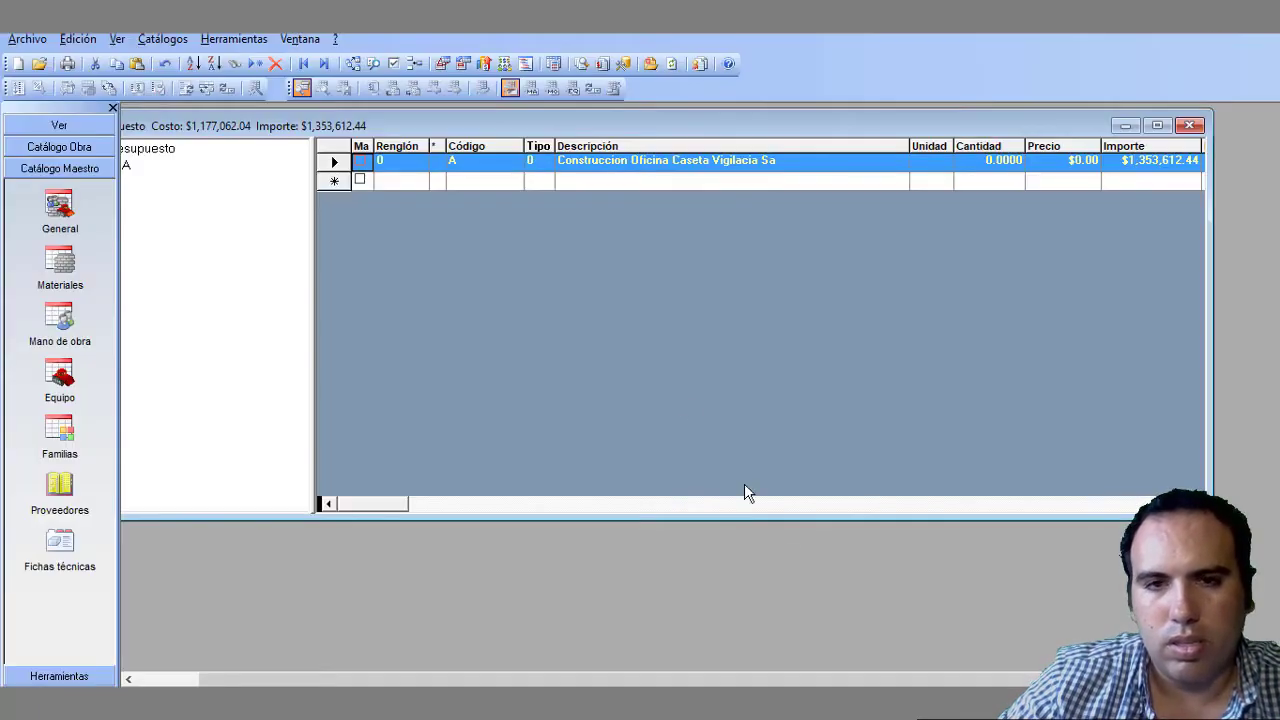
mouse_move(482, 700)
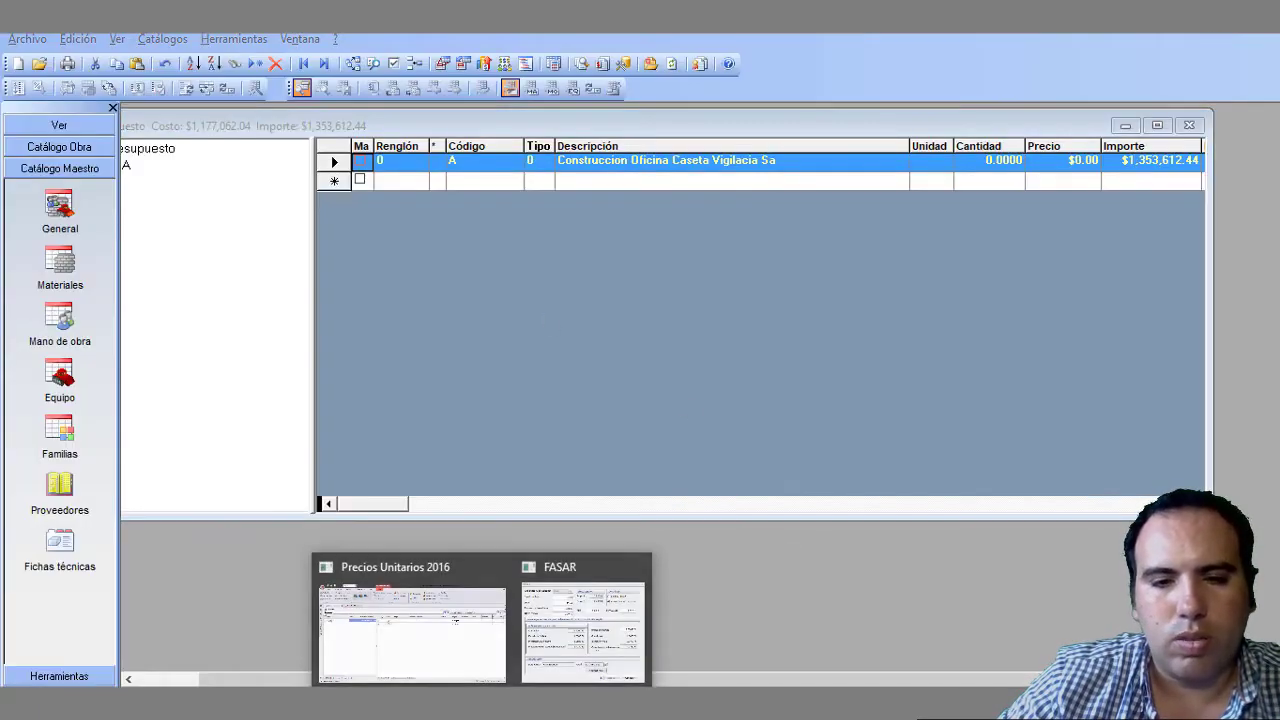
click(561, 664)
click(769, 555)
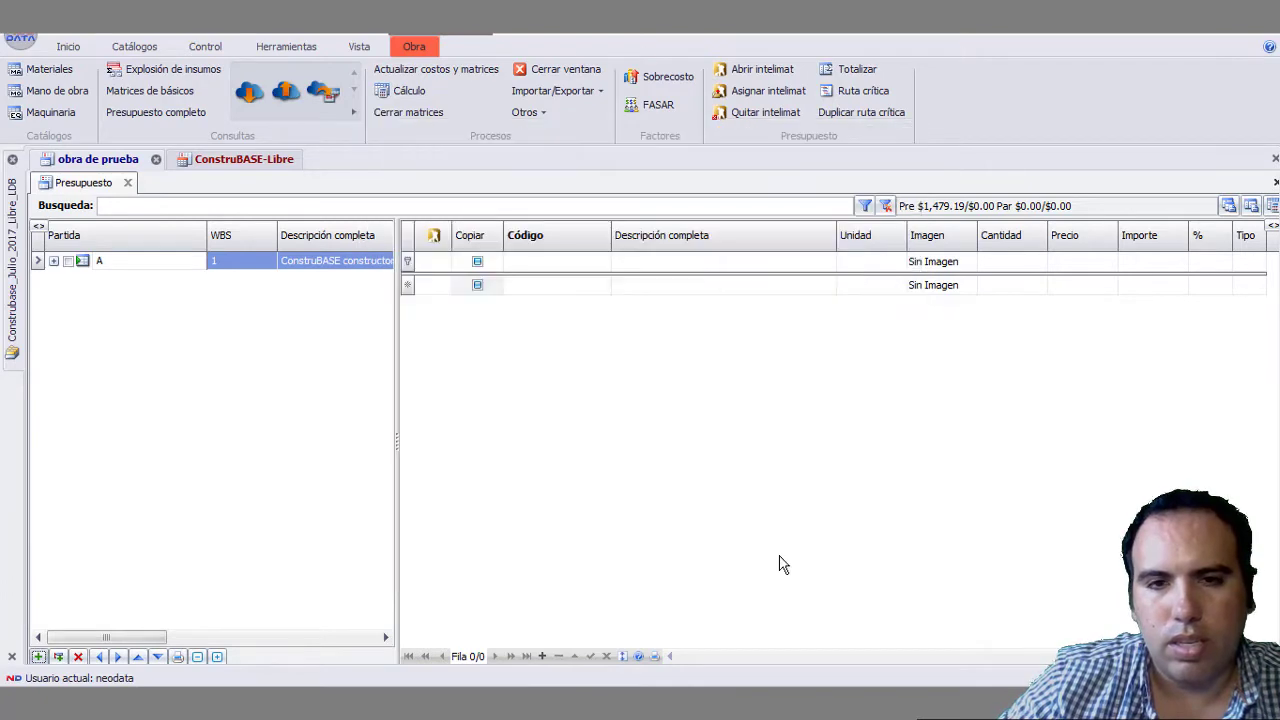
- Recheck the FASAR settings, review the base salaries in the Mano de obra catalog of obra de prueba, and close the catalog
click(658, 104)
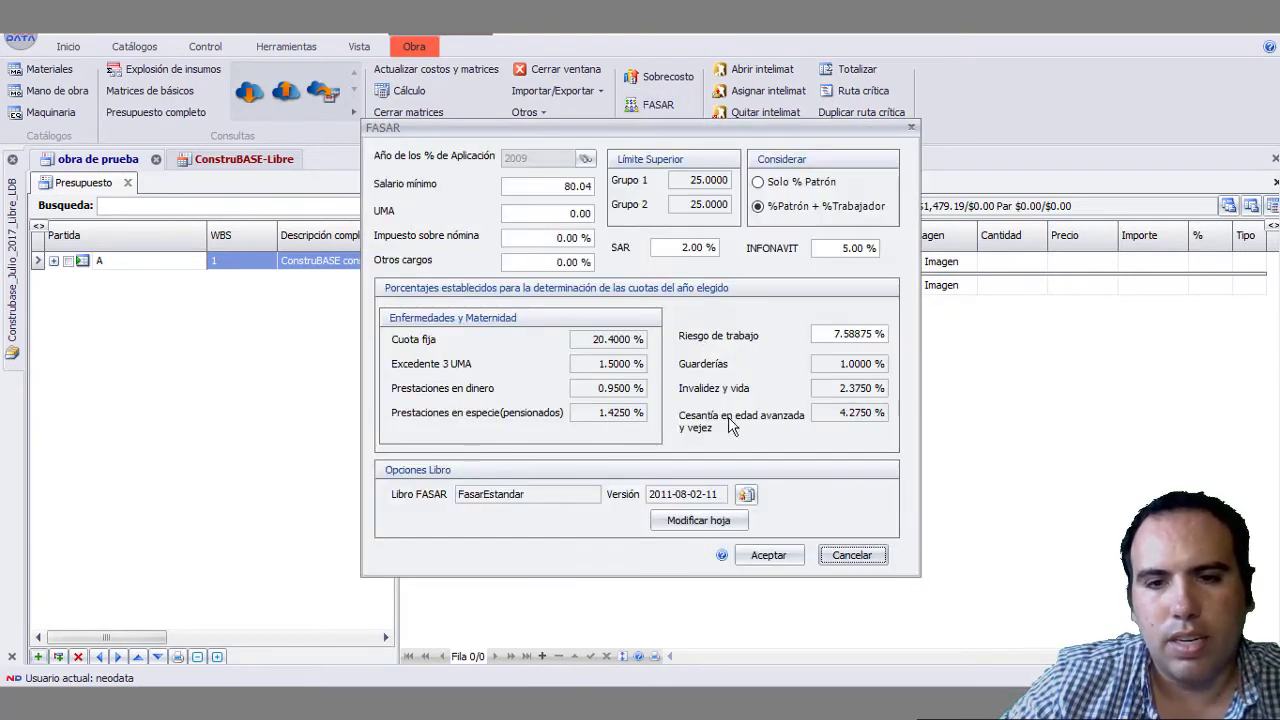
click(769, 555)
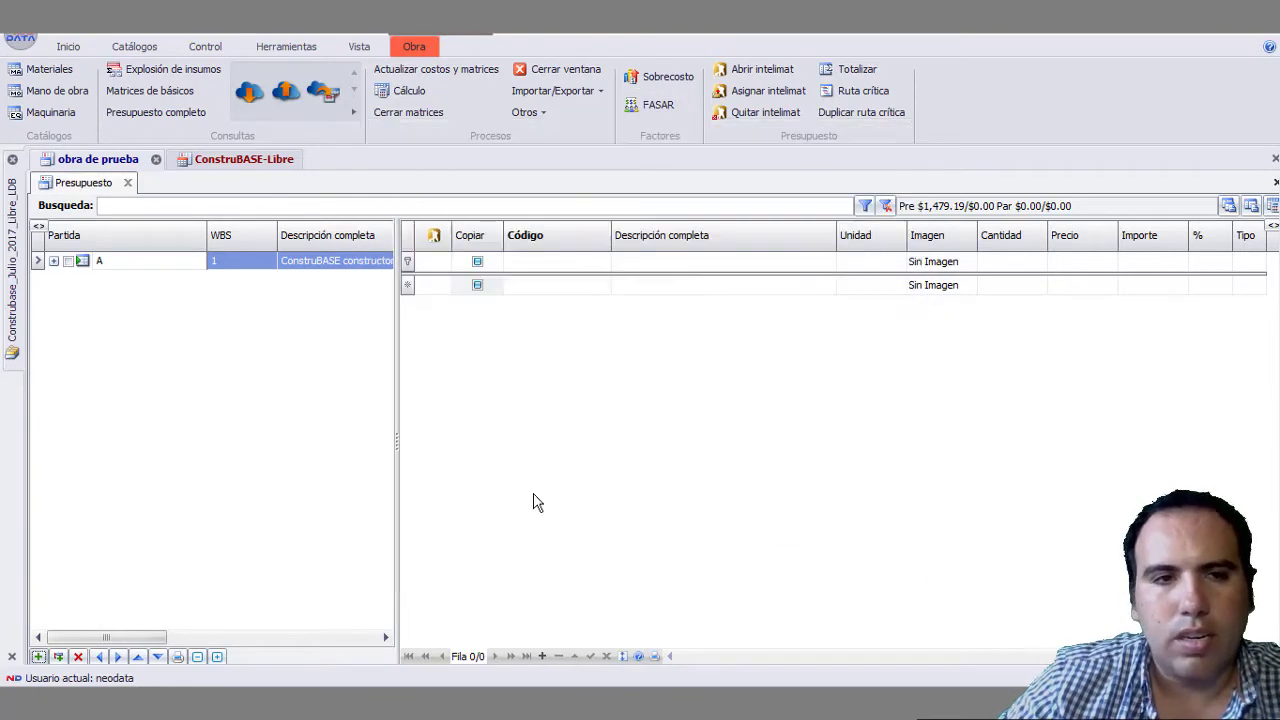
click(52, 90)
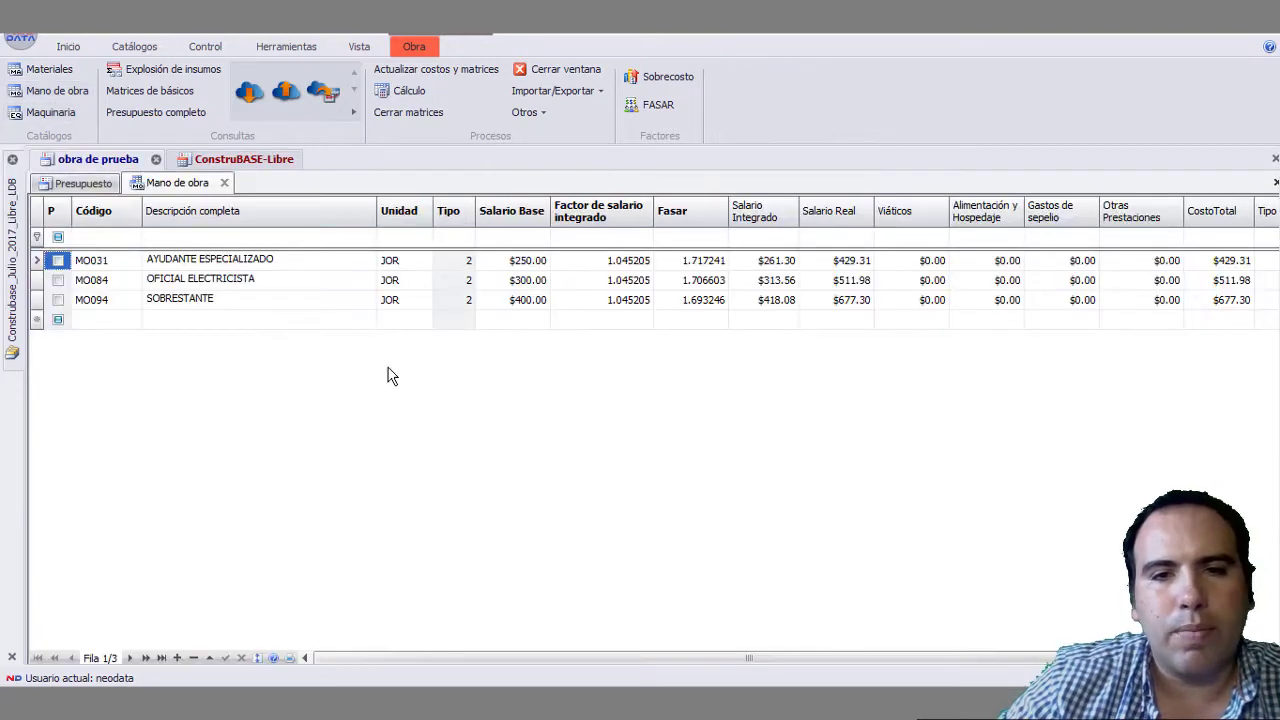
click(533, 262)
click(528, 300)
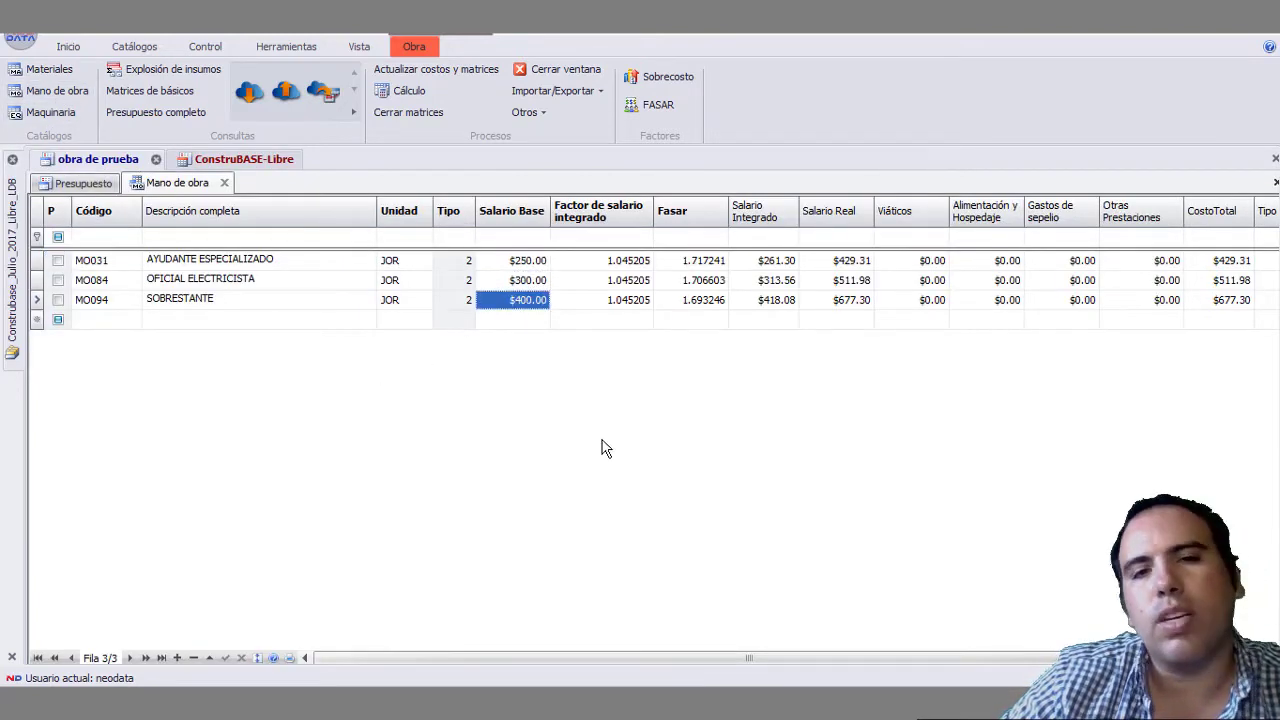
click(224, 182)
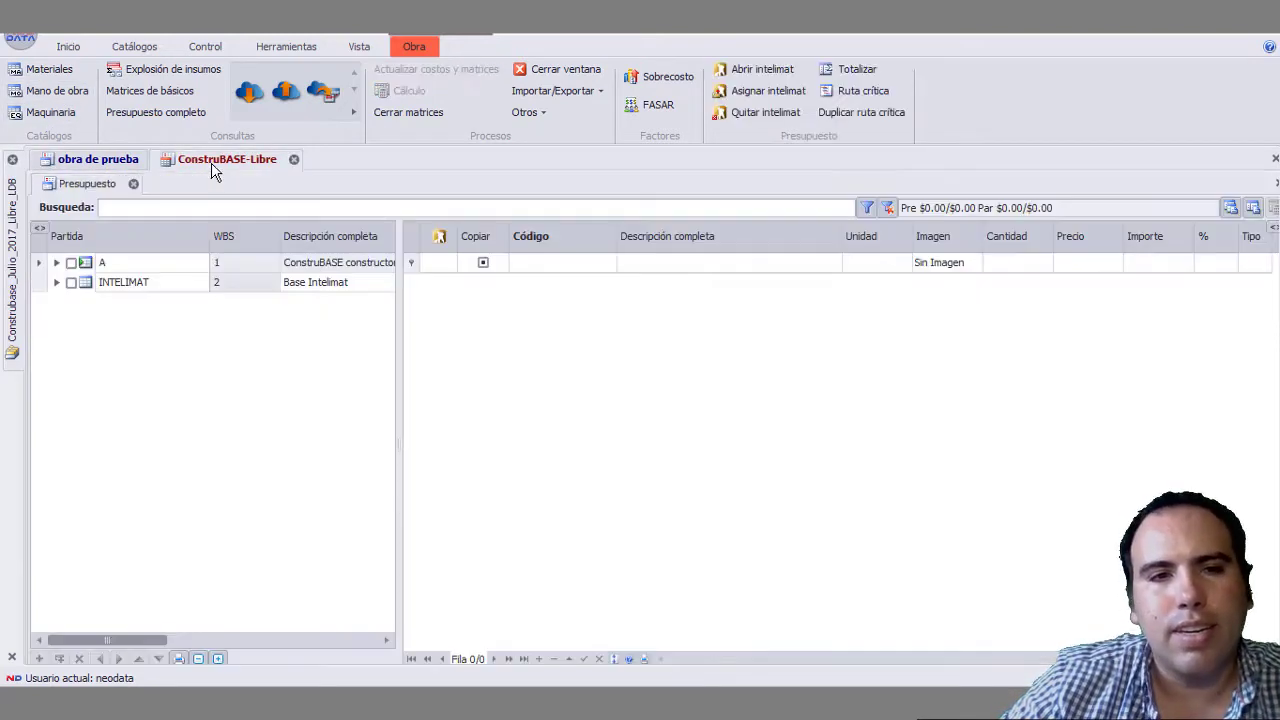
- Review the Mano de obra catalog of obra de prueba, then switch to Neodata 2009 and look through the partidas of budget item A
click(118, 164)
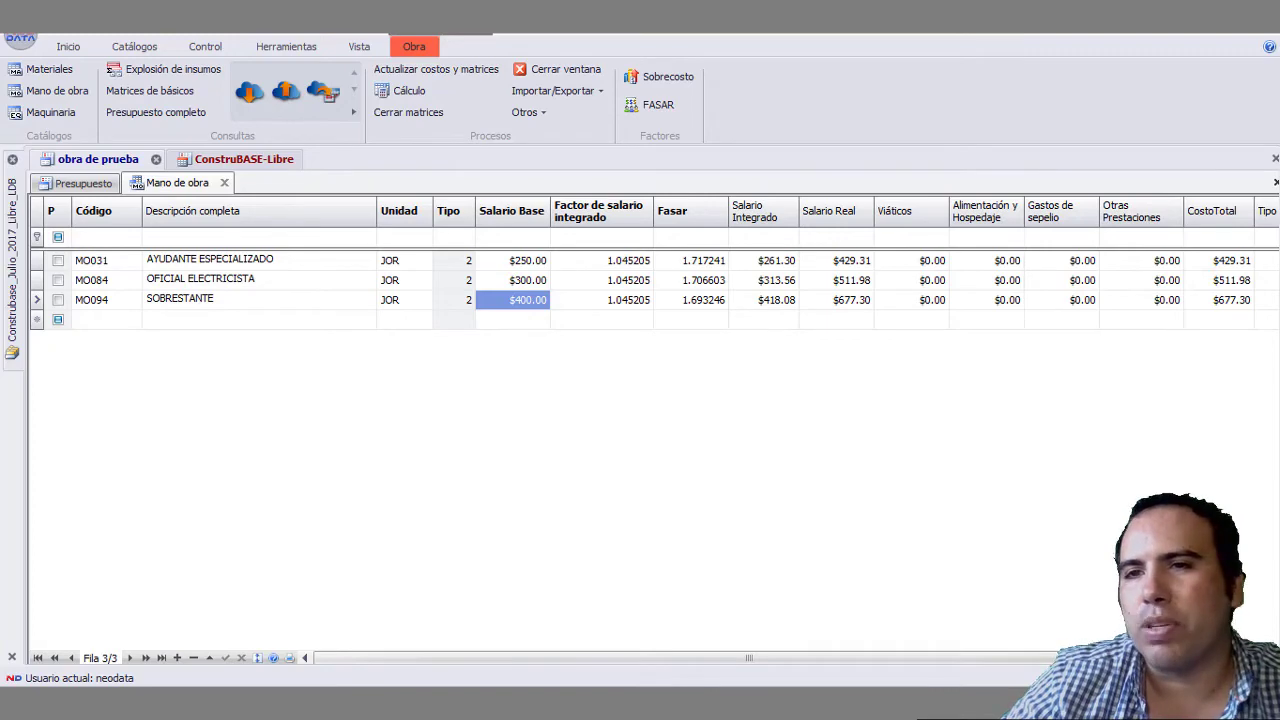
key(ctrl+F4)
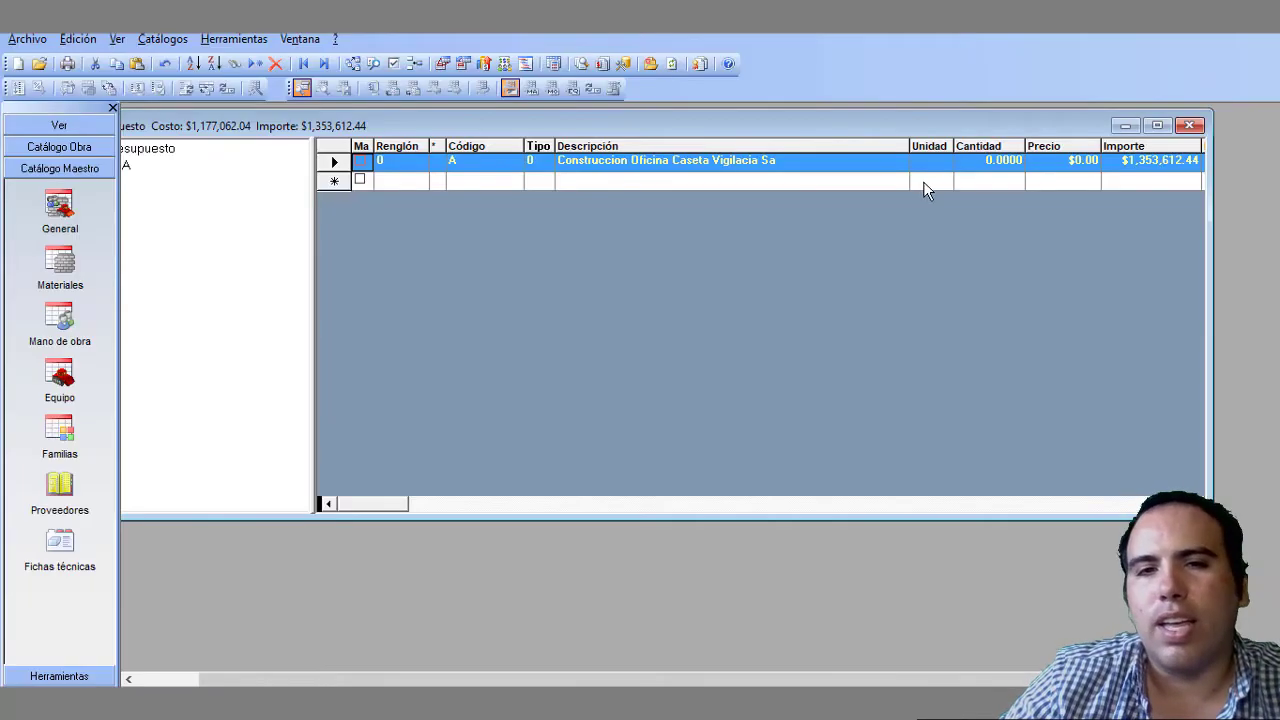
double_click(336, 162)
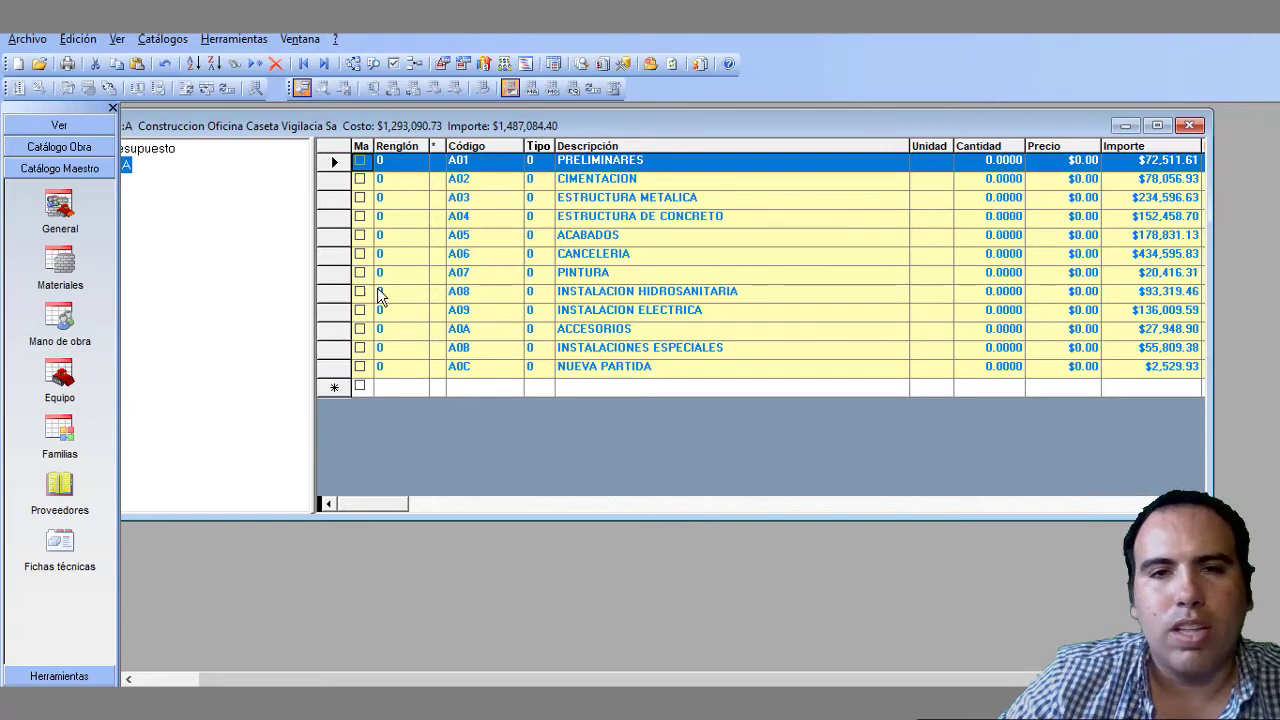
click(653, 182)
click(643, 165)
click(646, 184)
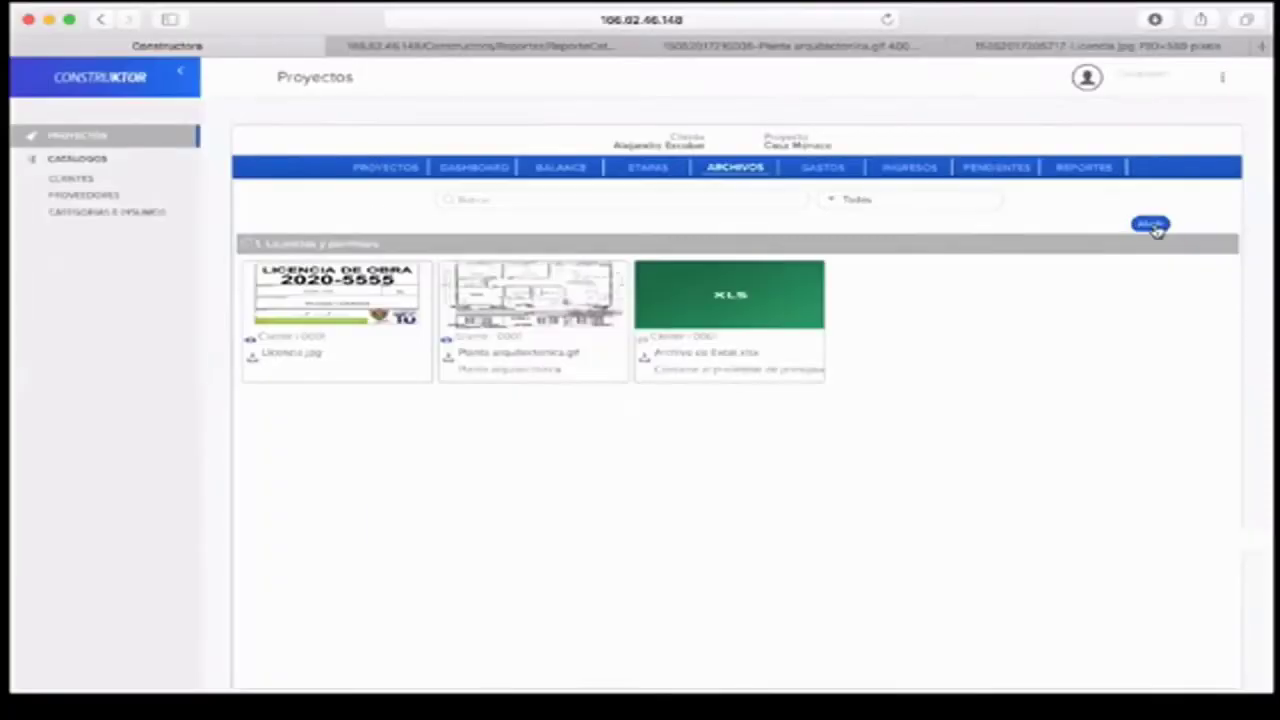
- In Construktor, open the form for adding a file to the Casa Mónaco project and display its stage choices
click(1160, 224)
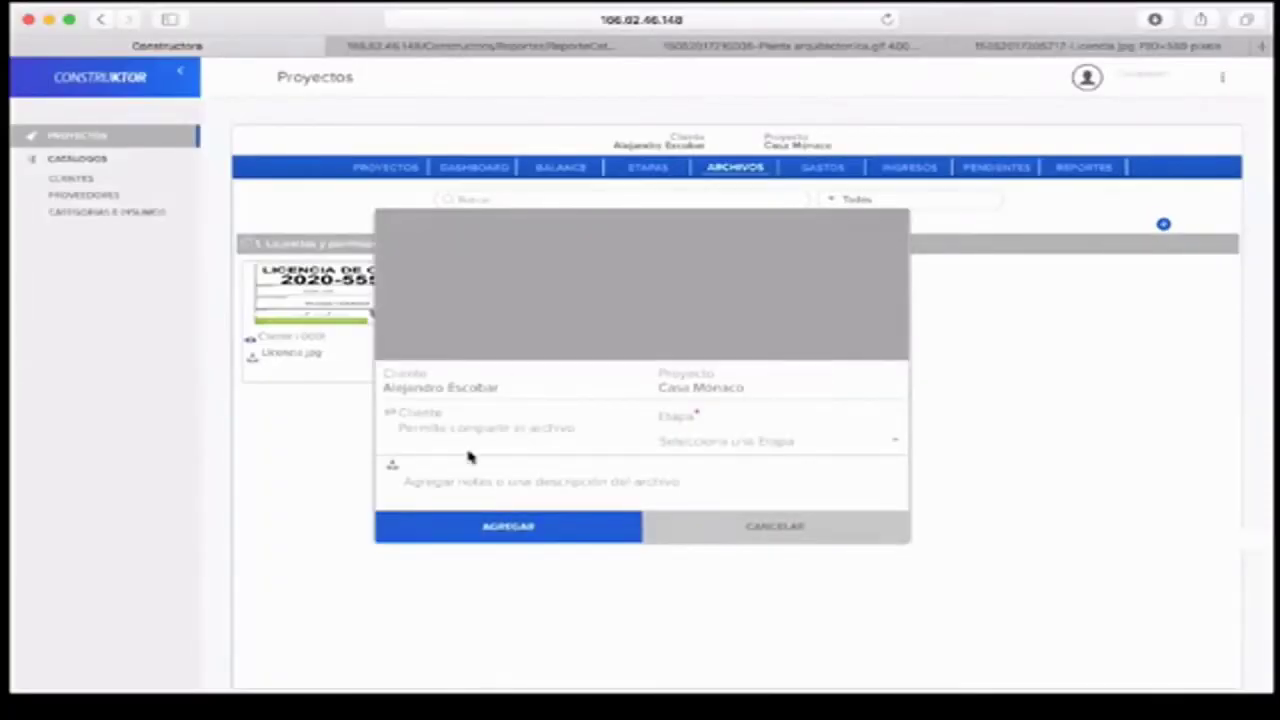
click(895, 443)
click(886, 229)
- In the Casa Mónaco project's expenses, view the details of the Desarrollo Urbano Municipal and Materiales Varios entries
click(818, 170)
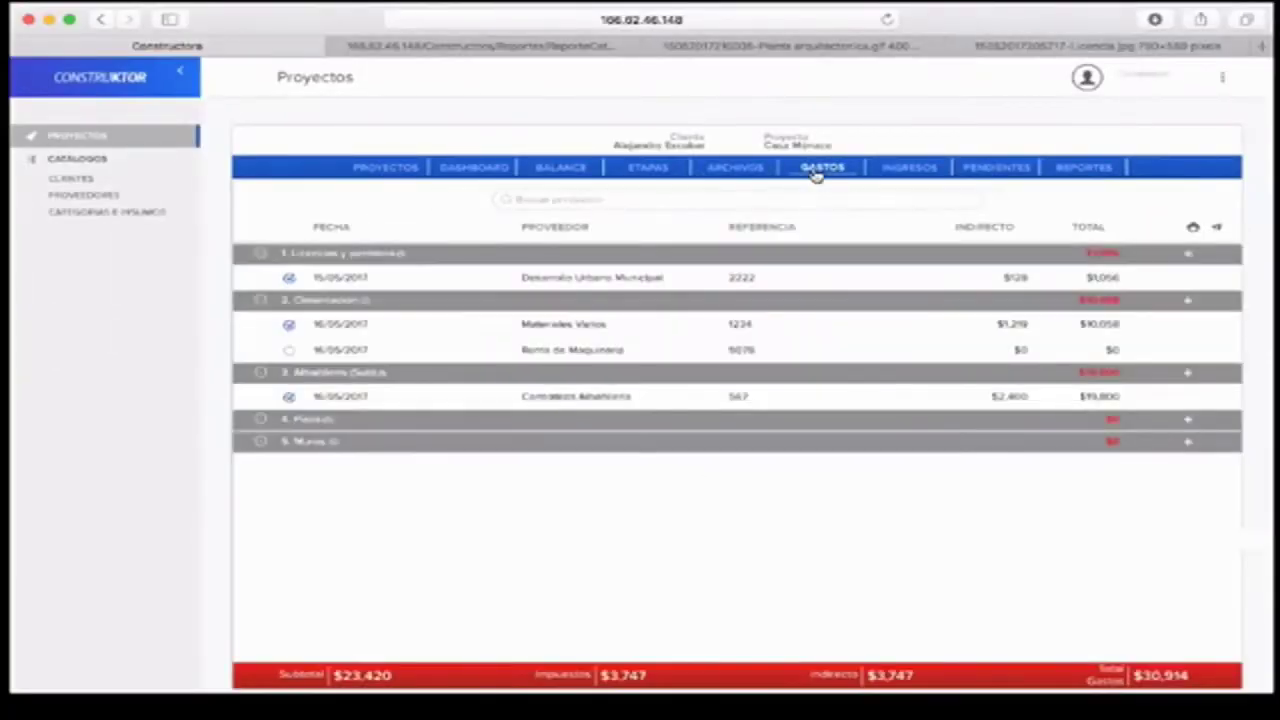
click(779, 279)
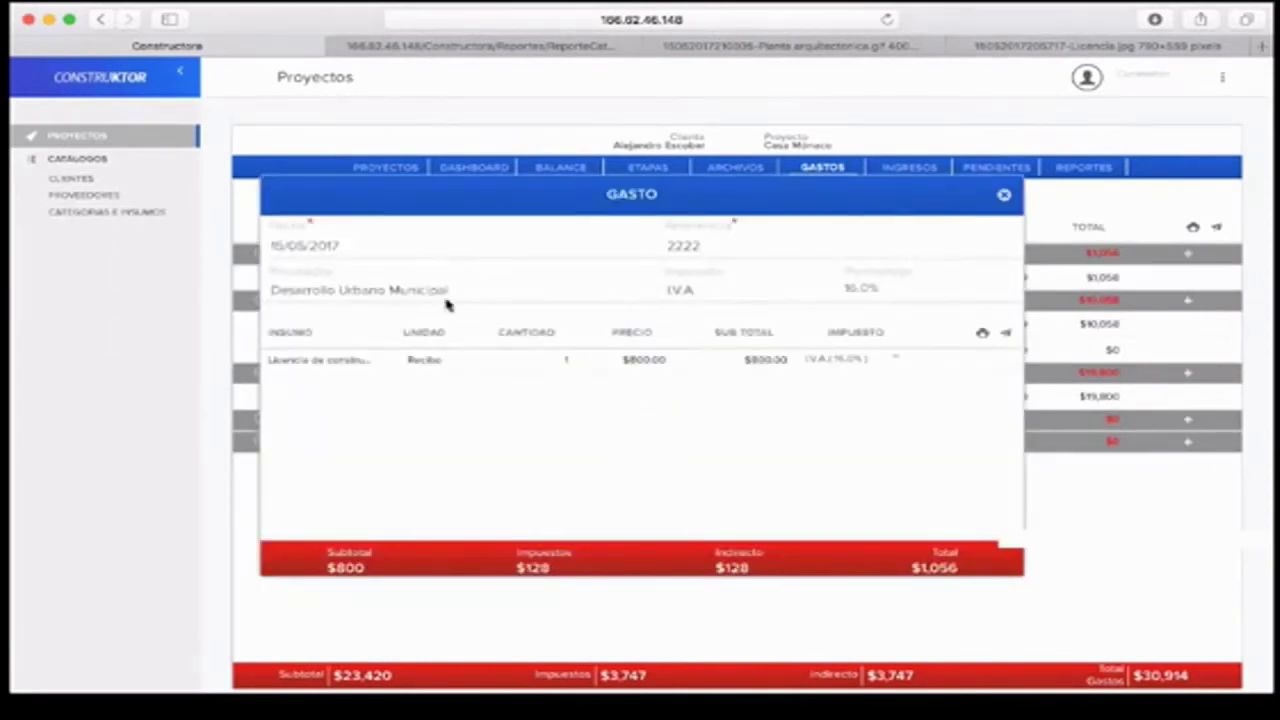
click(1008, 195)
click(1164, 325)
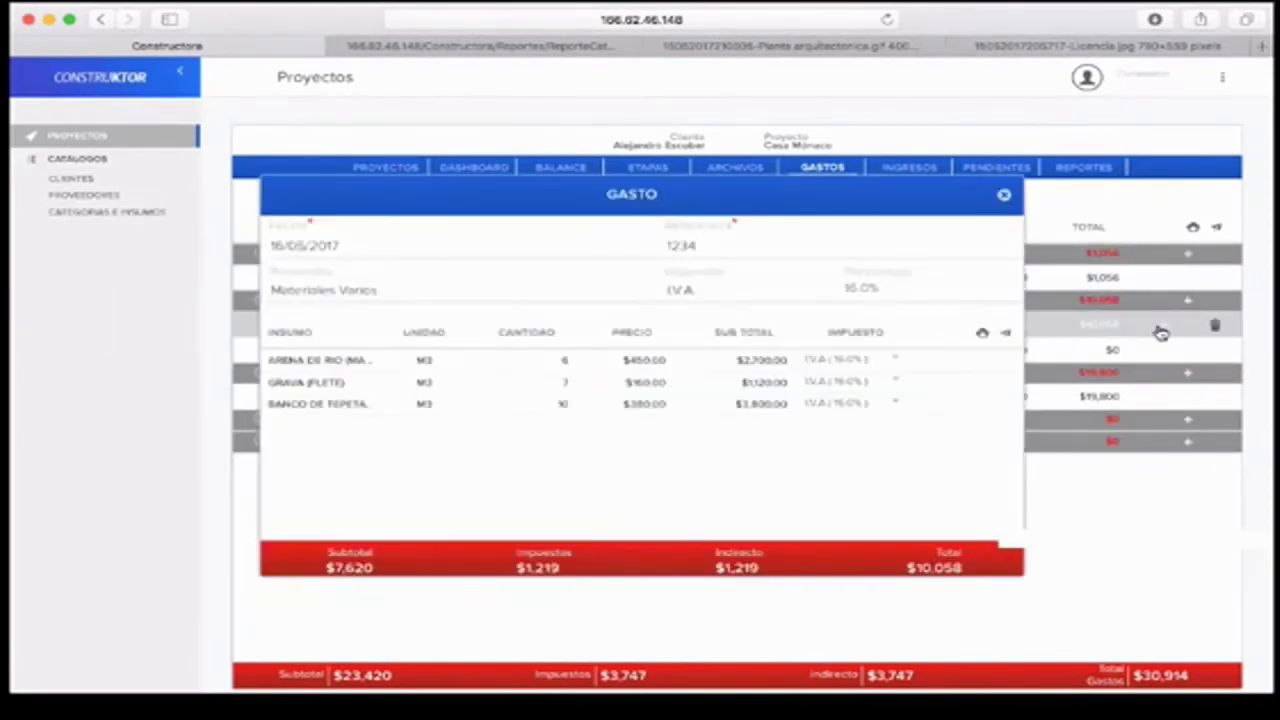
click(1005, 196)
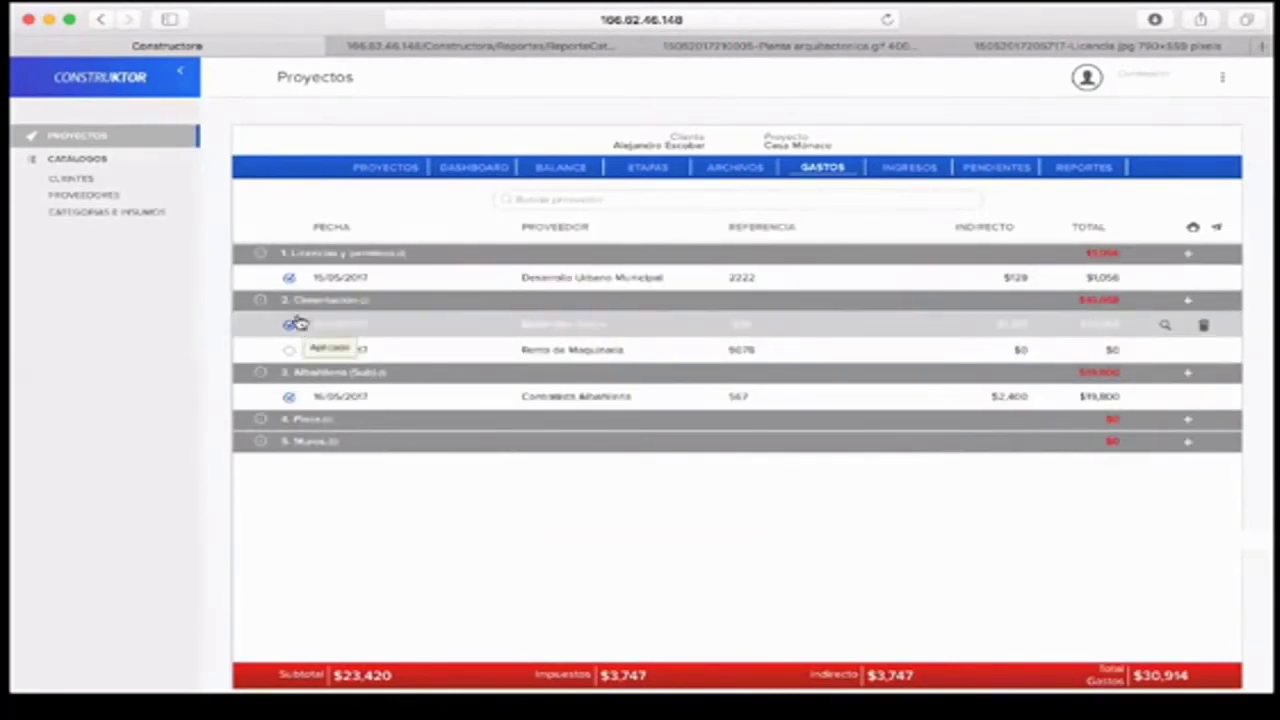
- Edit the Renta de Maquinaria expense and add the rental supplies for bailarinas, carretillas, compresores and equipo de corte
click(971, 354)
click(946, 329)
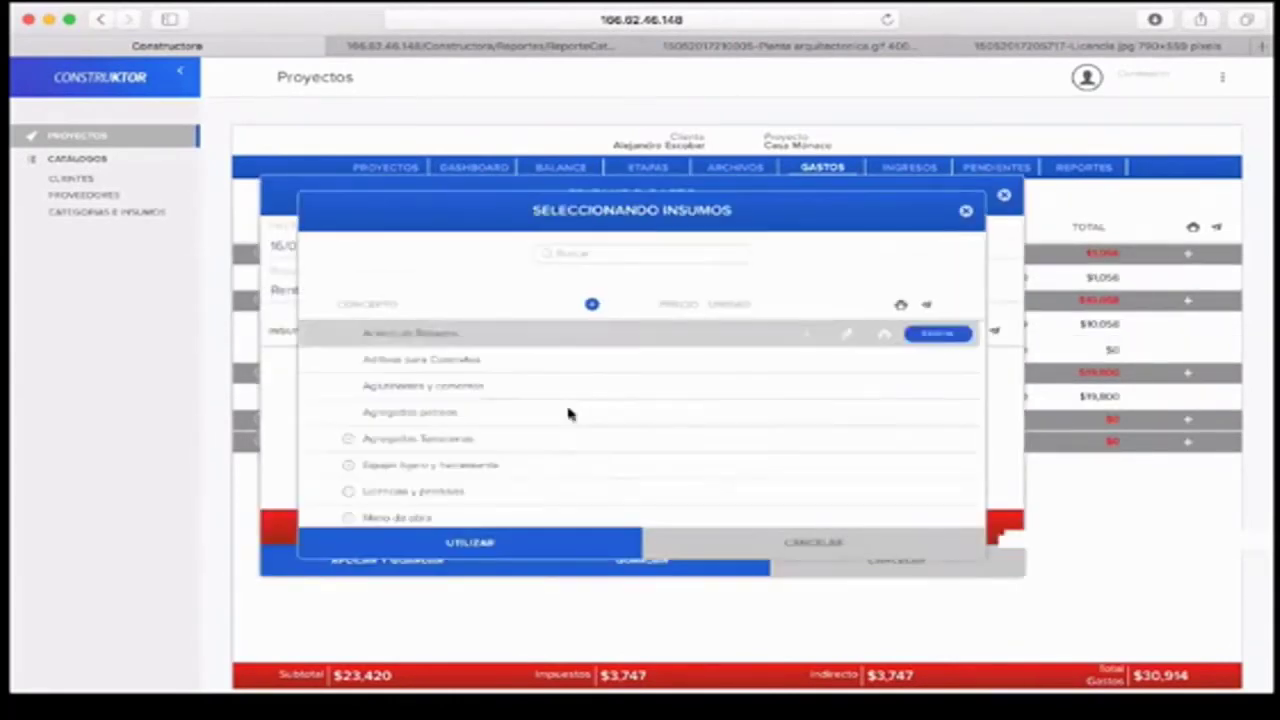
scroll(561, 459, down, 5)
click(557, 394)
click(557, 429)
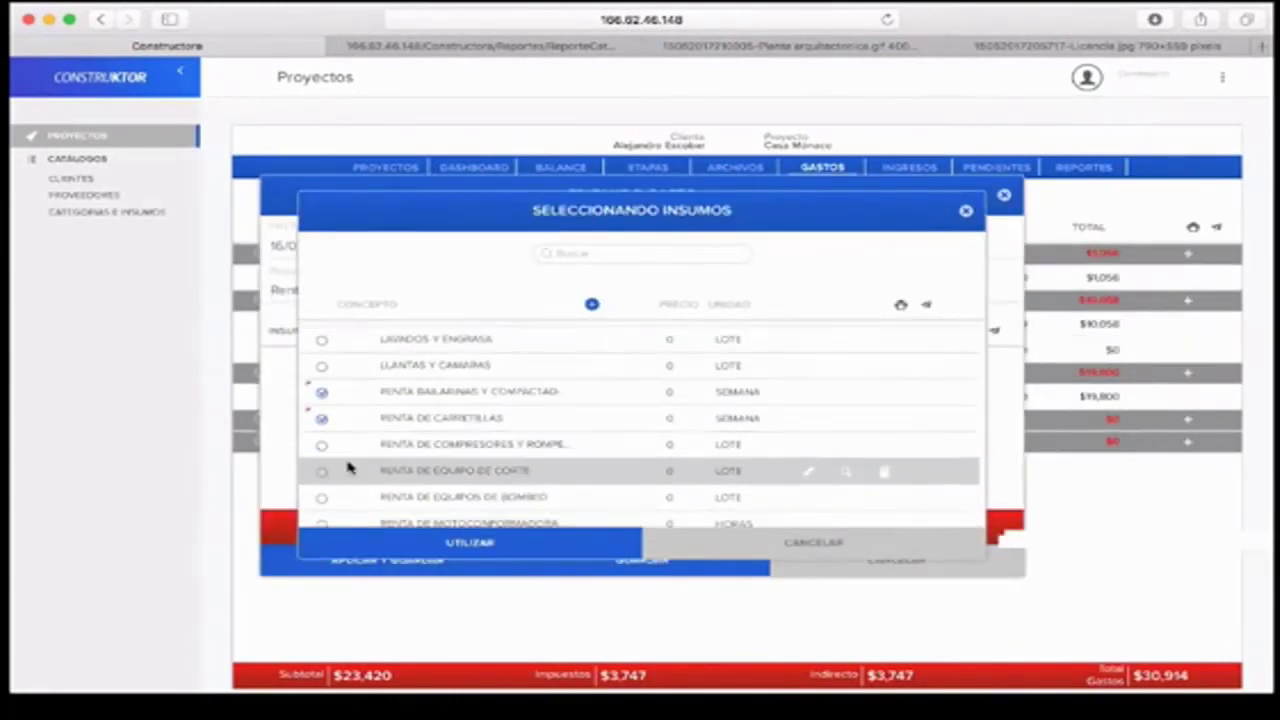
click(349, 447)
click(349, 473)
click(560, 542)
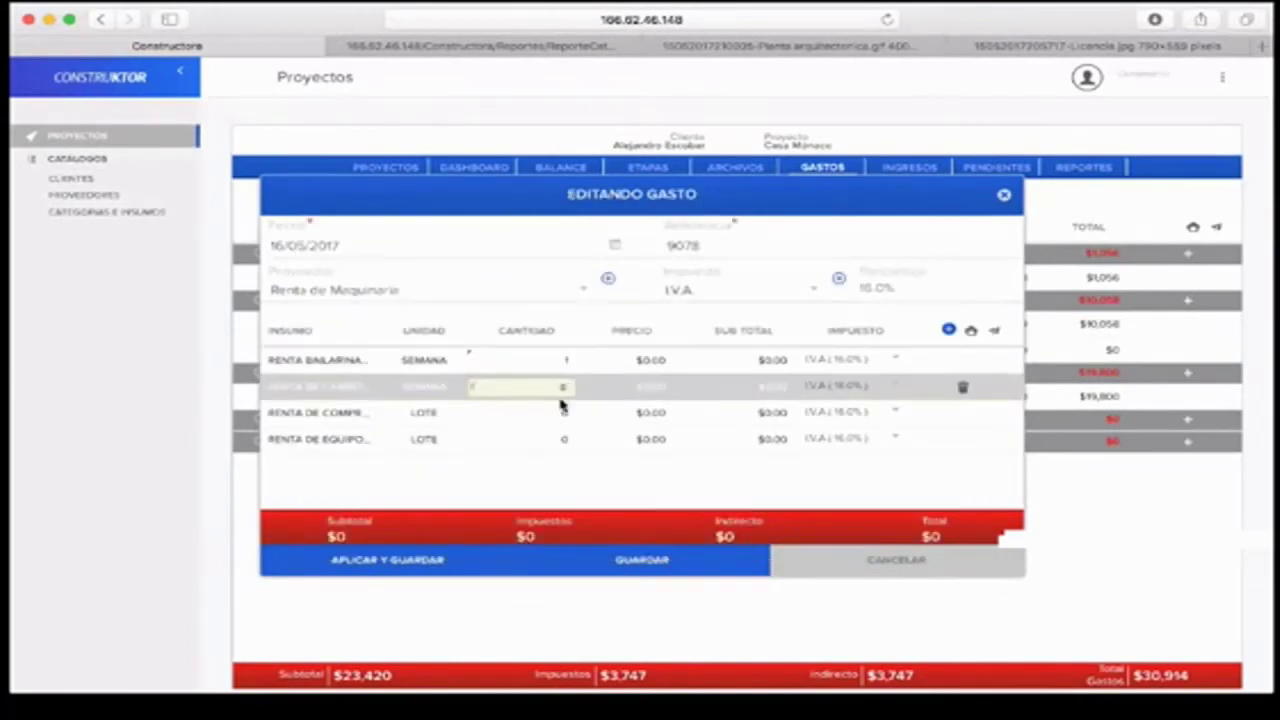
- Set the quantity of each rental supply in the expense to 1
text(1)
key(Down)
text(1)
- Set the four rental supplies' prices to 100, 150, 200 and 300 from first to last, then apply and save the expense
click(650, 359)
text(100)
click(655, 386)
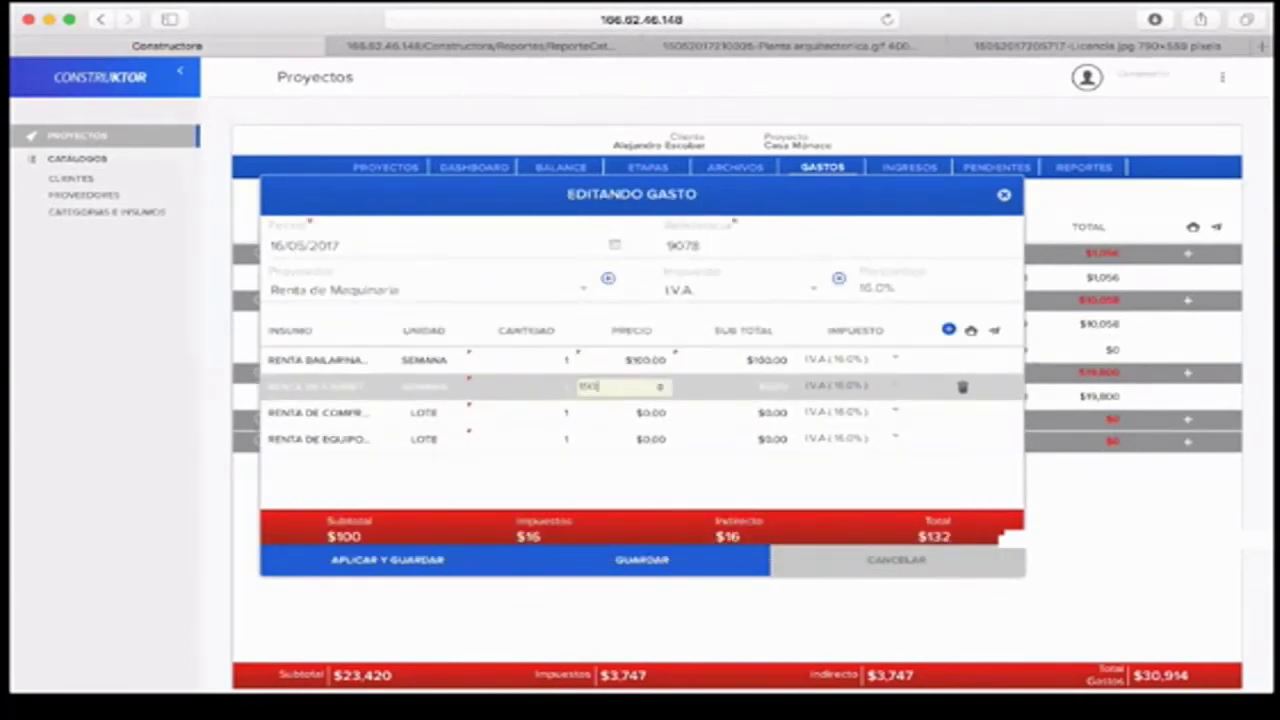
text(150)
click(625, 412)
text(200)
key(Down)
text(300)
key(Tab)
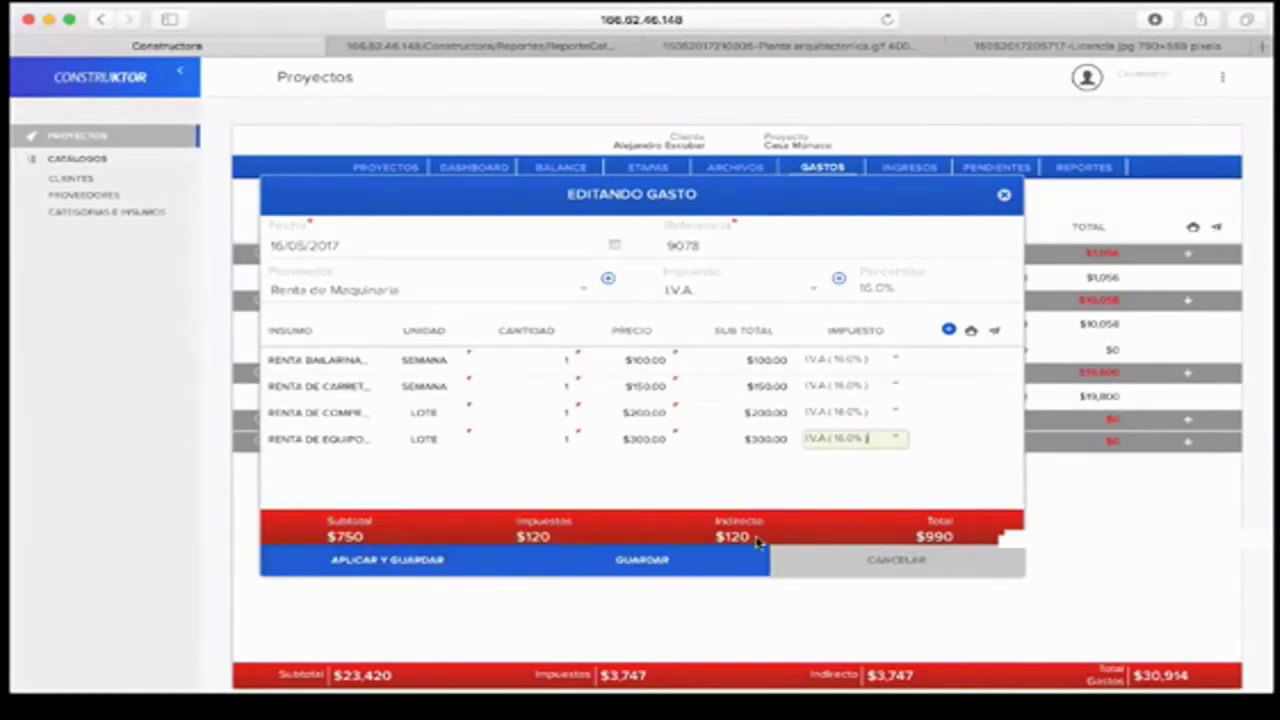
click(460, 567)
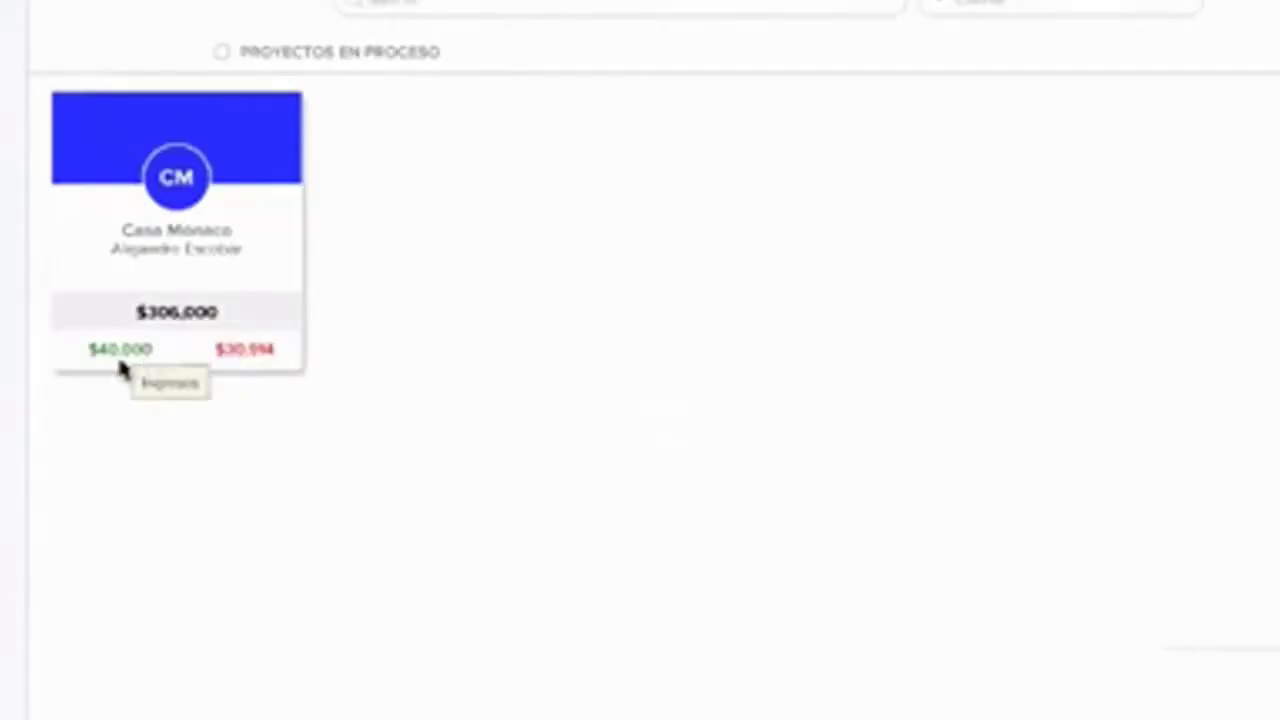
- From the project list, view the balance of the Casa Mónaco project
mouse_move(120, 131)
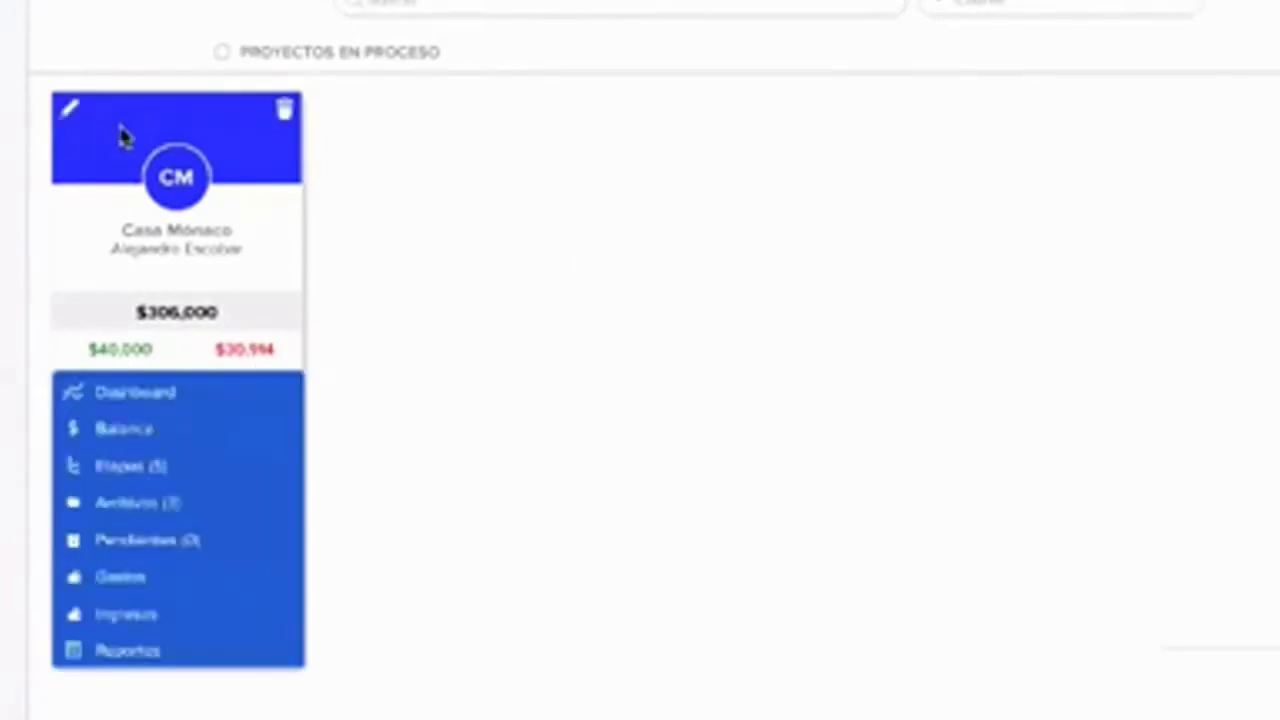
click(140, 433)
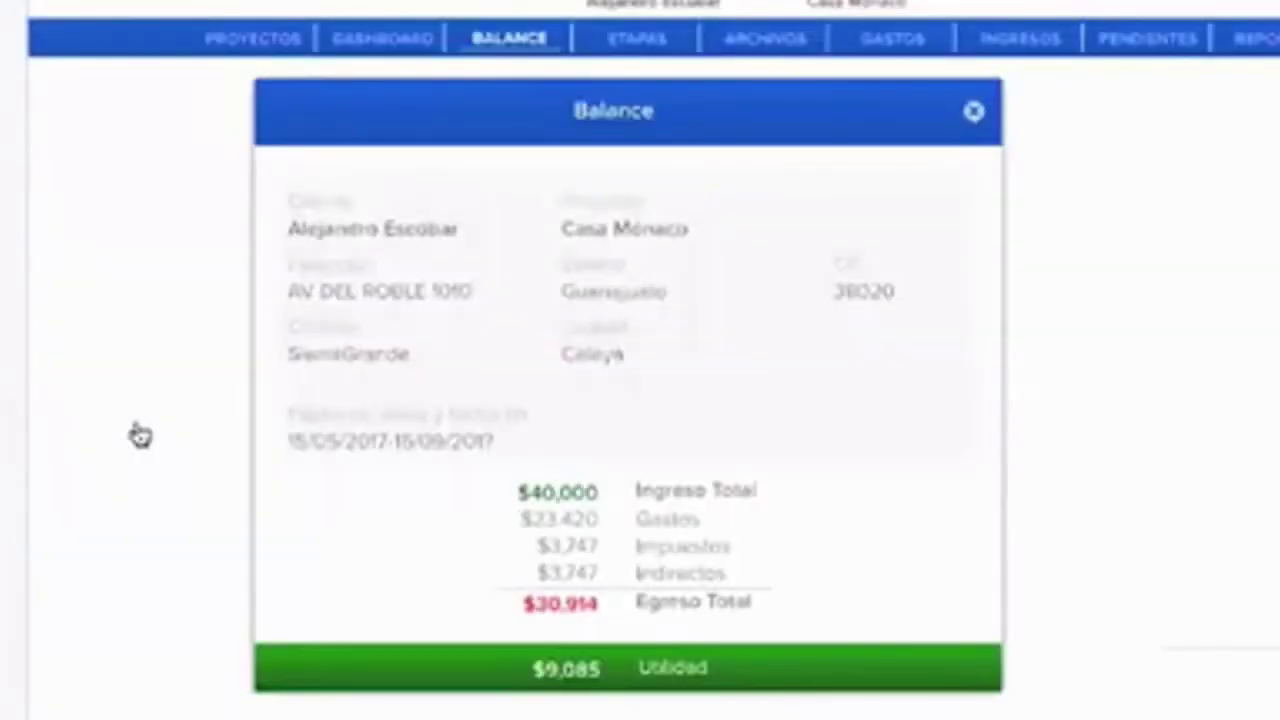